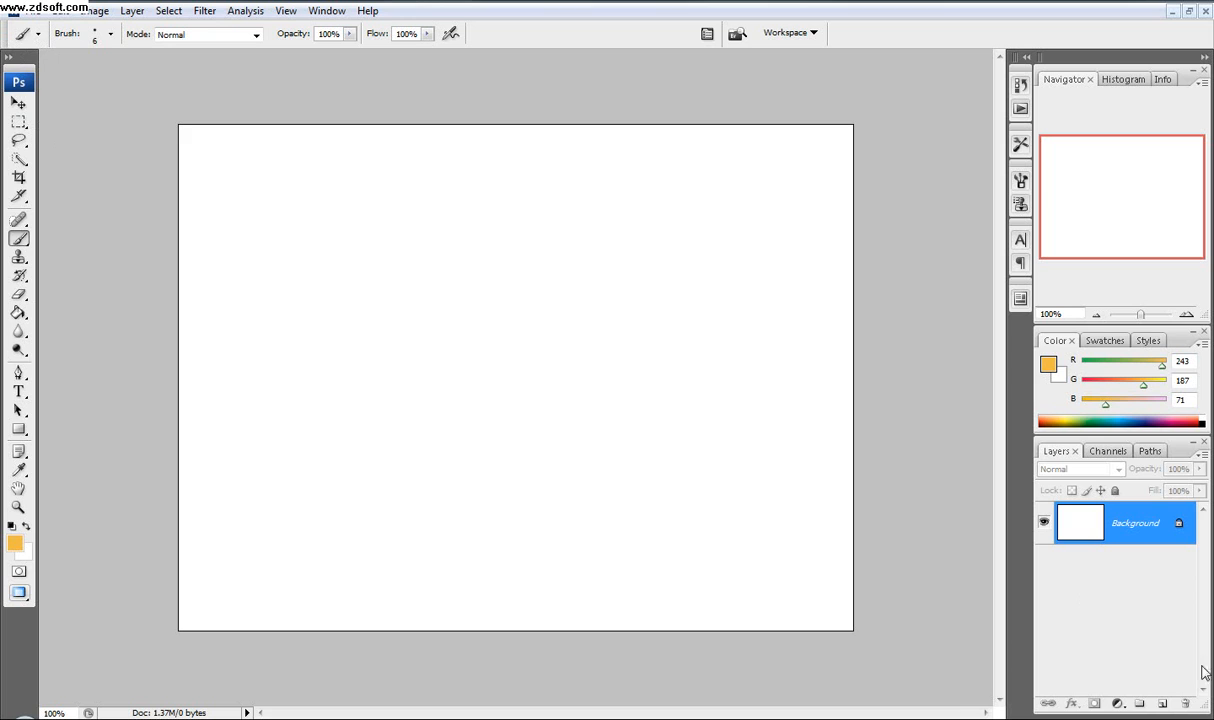
- Add a new layer and make a tall rectangular selection in the middle of the canvas
left_click(1162, 703)
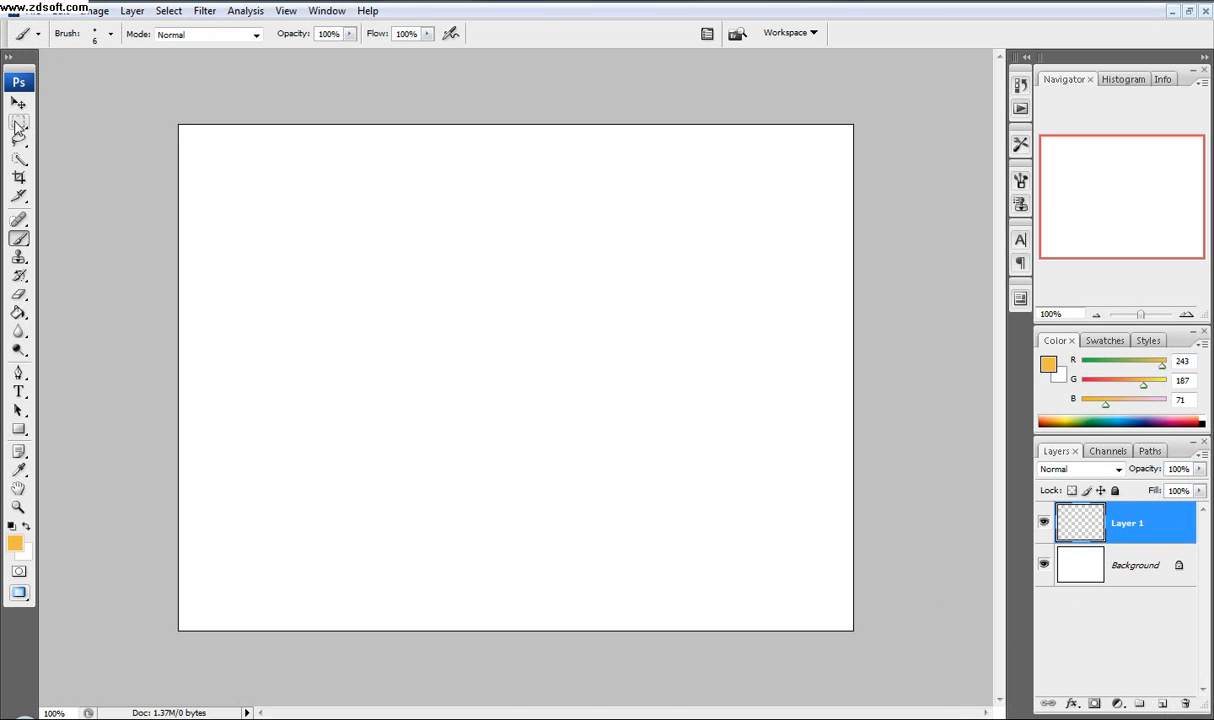
left_click(18, 122)
left_click_drag(662, 496, 698, 596)
- Set the foreground color to eee0c5 and fill the rectangular selection with it using the Paint Bucket
left_click(15, 538)
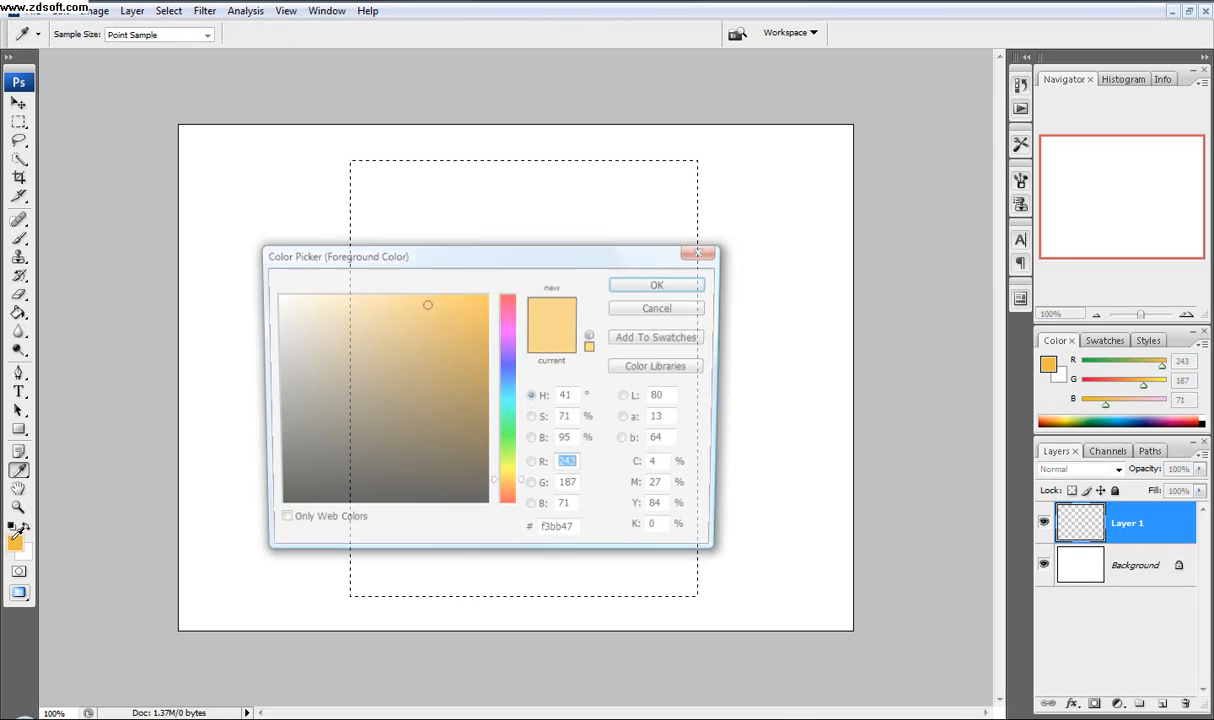
double_click(559, 534)
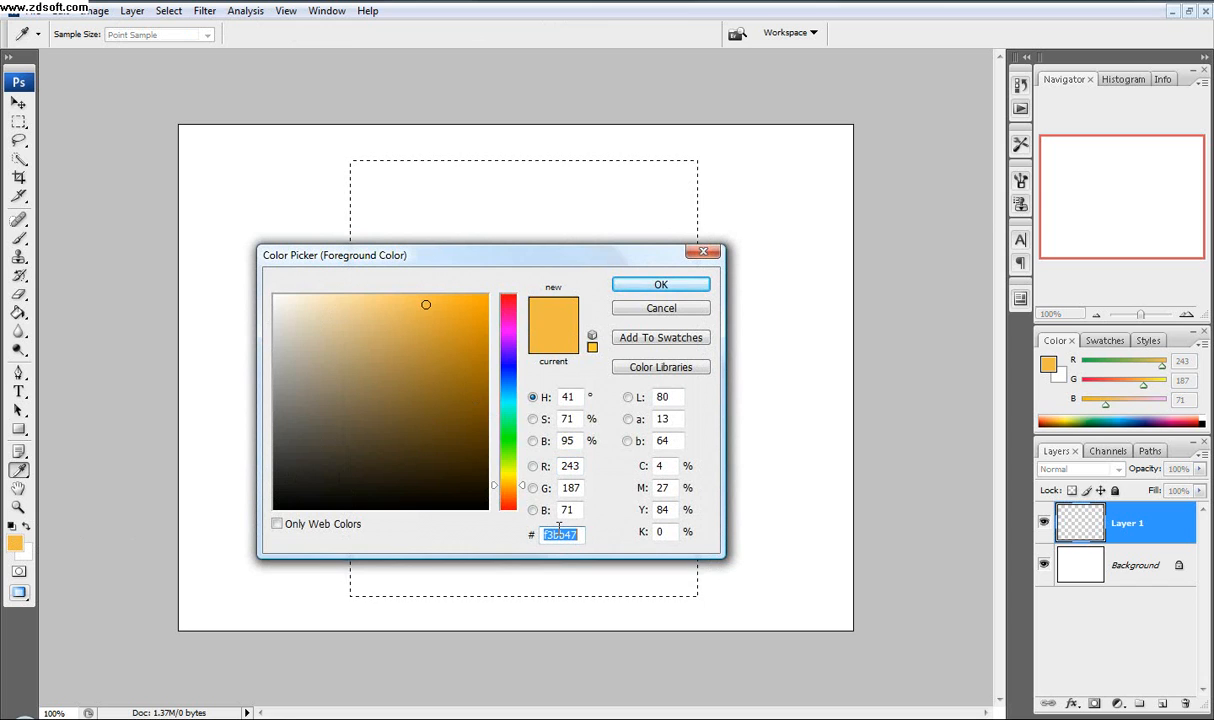
type("eee")
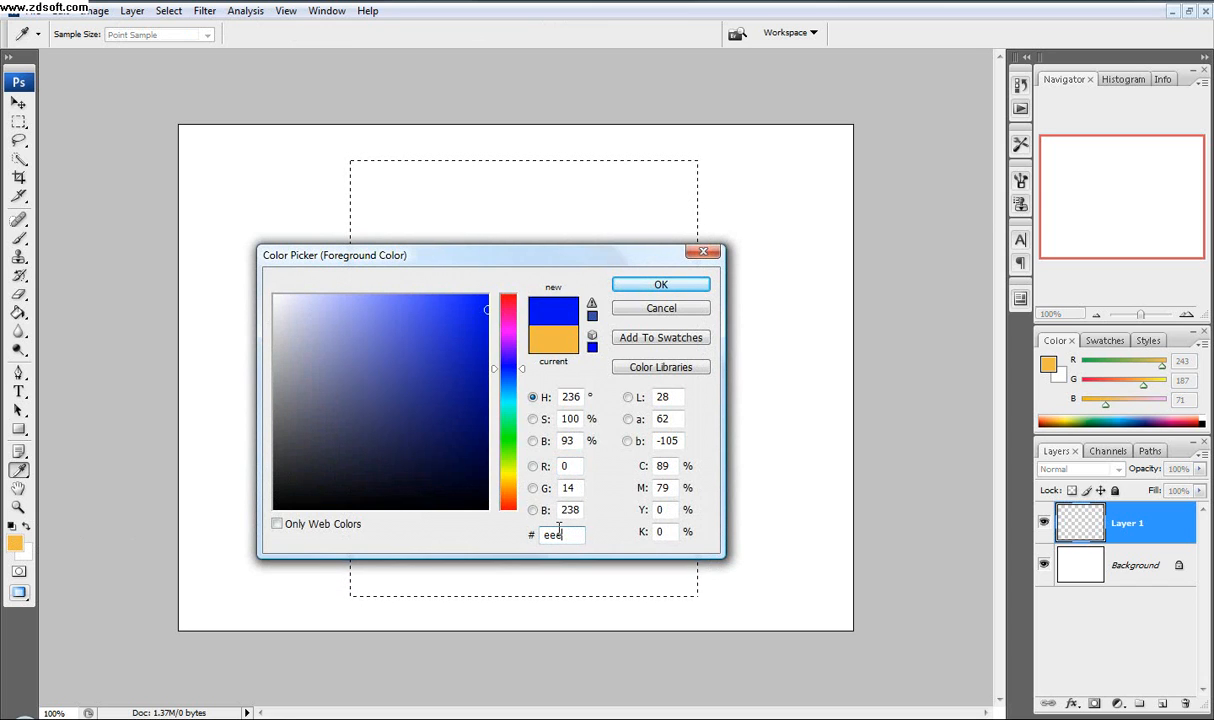
type("0")
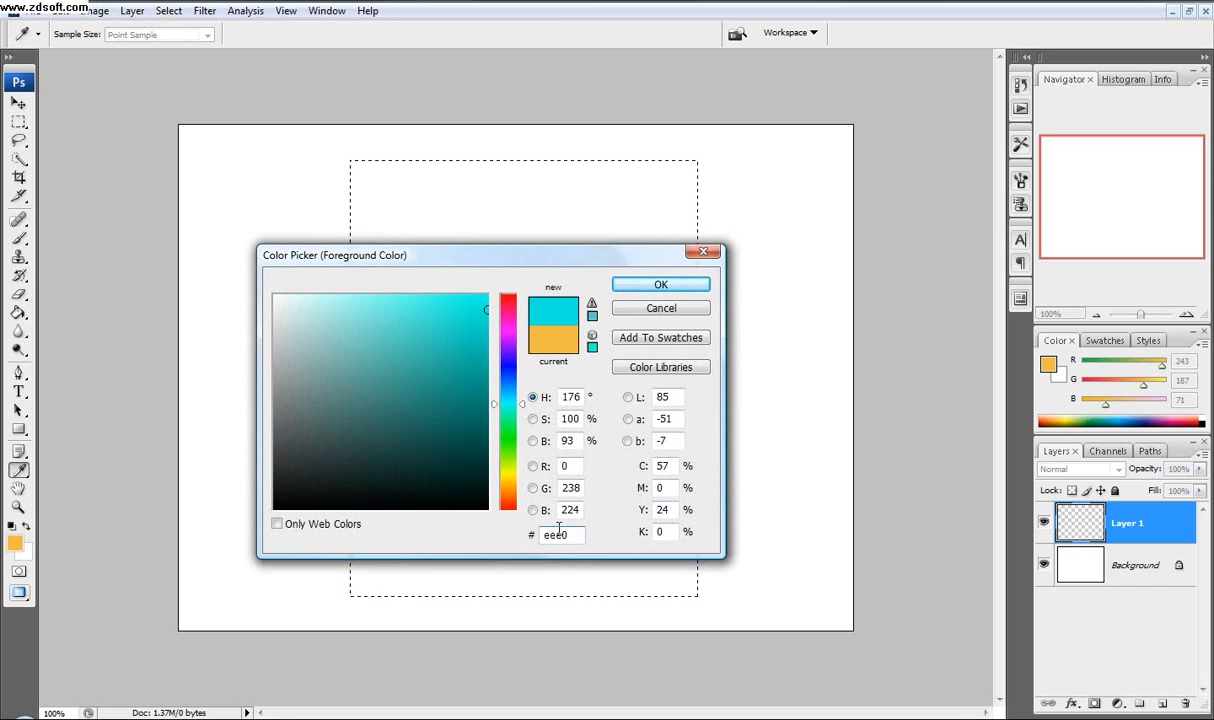
type("c5")
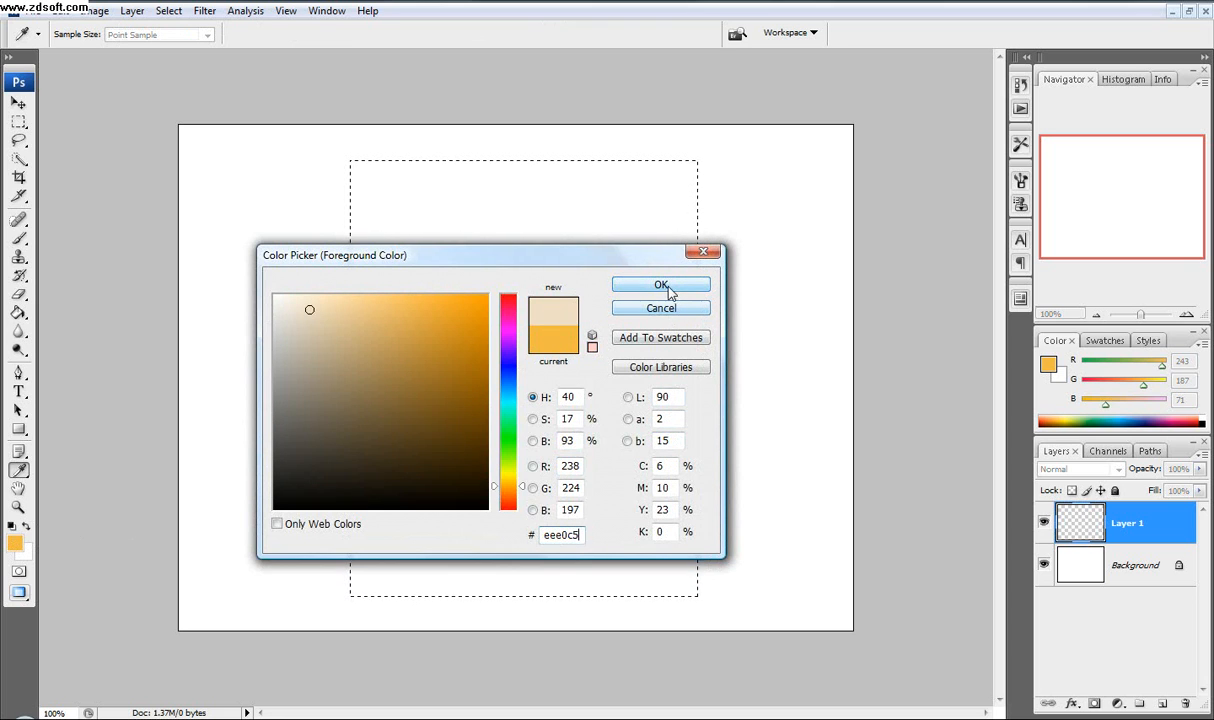
left_click(661, 286)
left_click(18, 313)
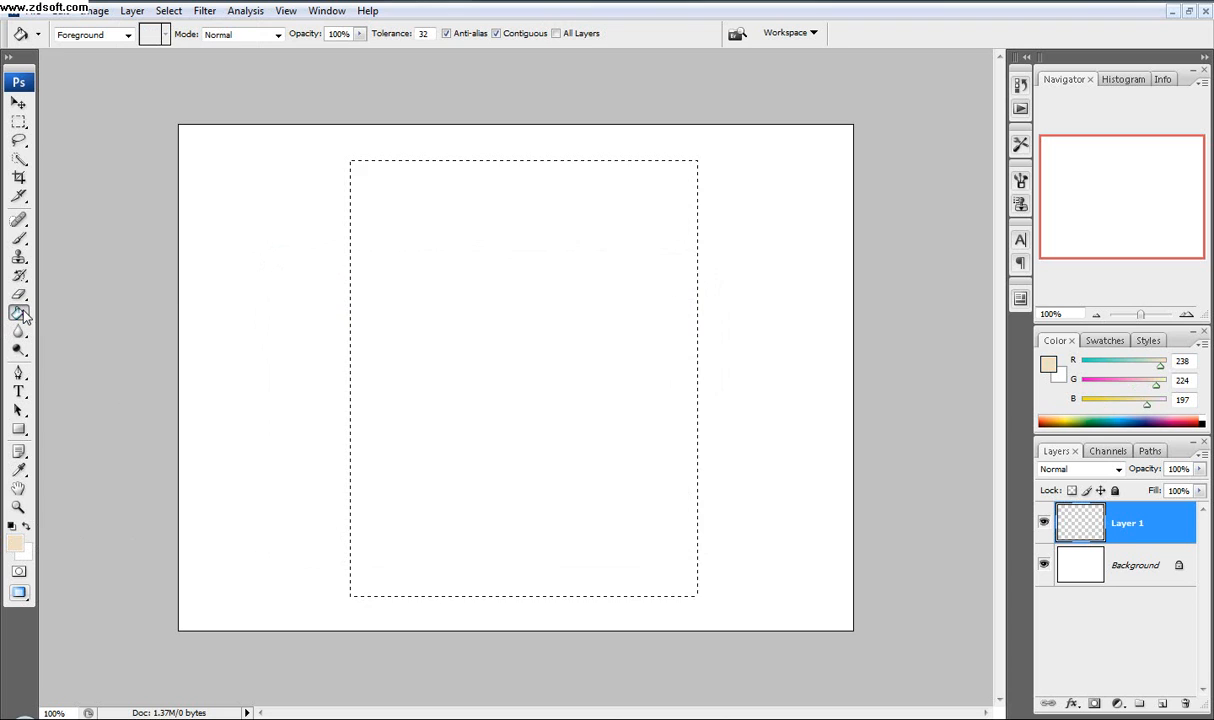
left_click(450, 319)
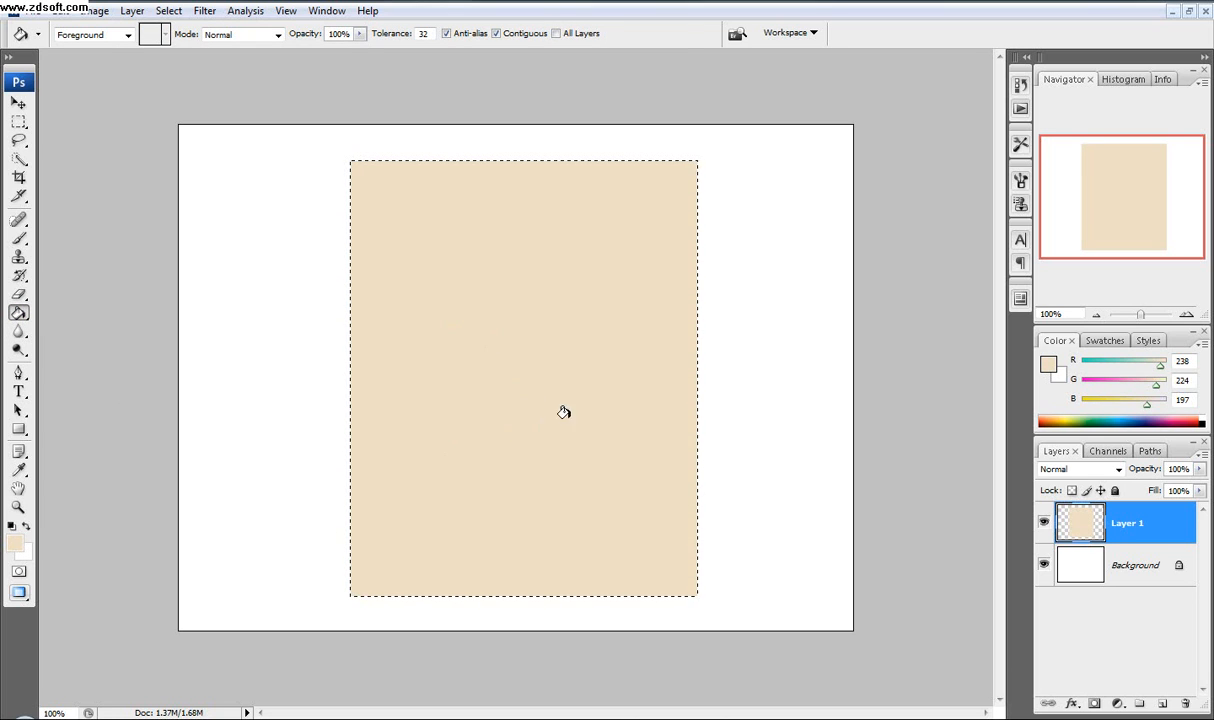
- Add a new layer clipped to Layer 1 and rename it "medium color"
left_click(1161, 704)
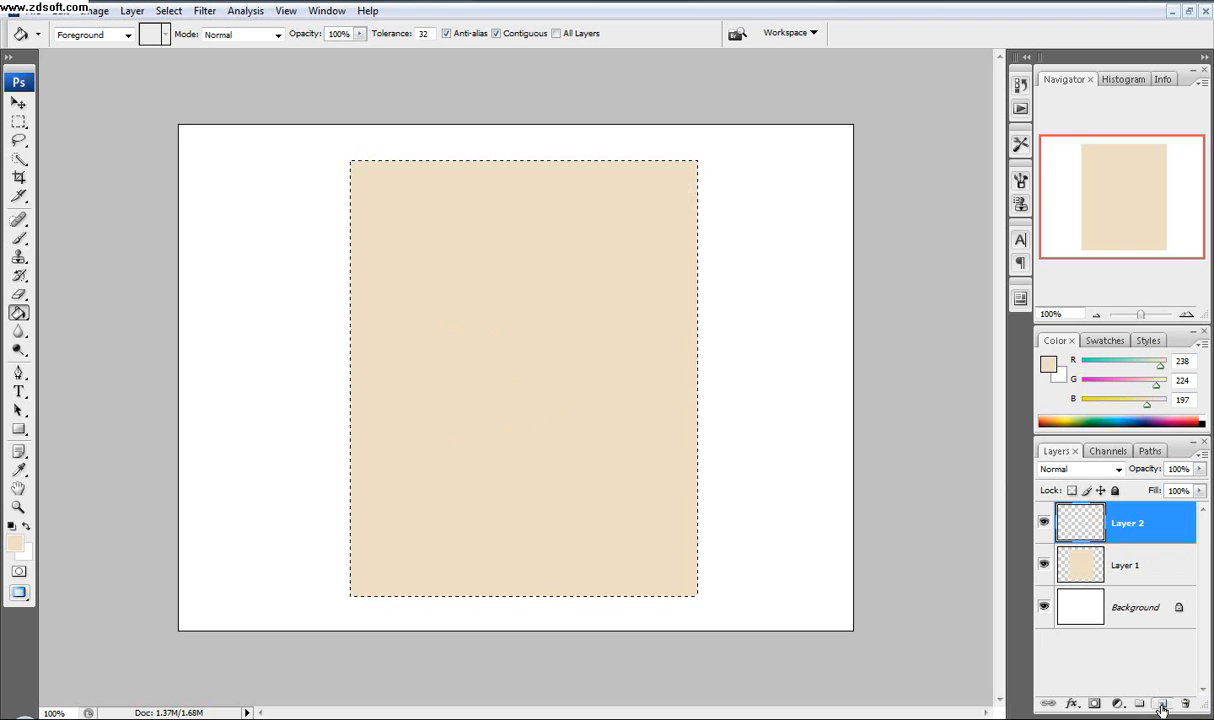
key("ctrl+alt+g")
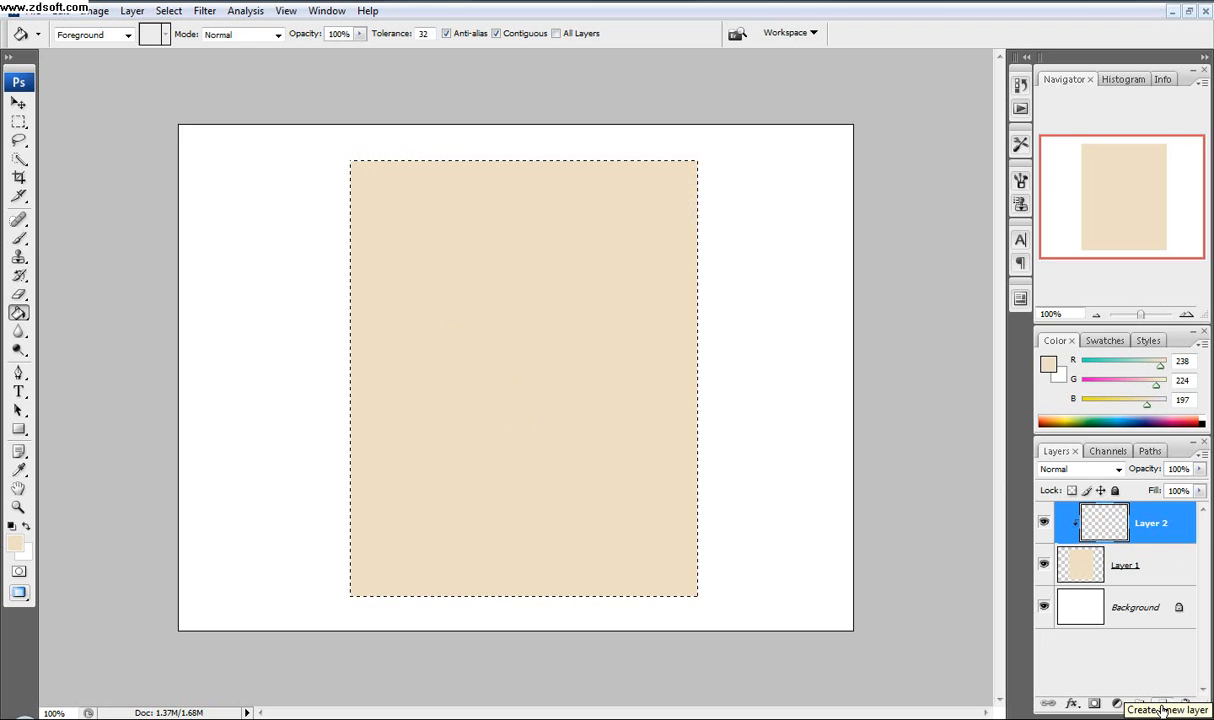
double_click(1157, 536)
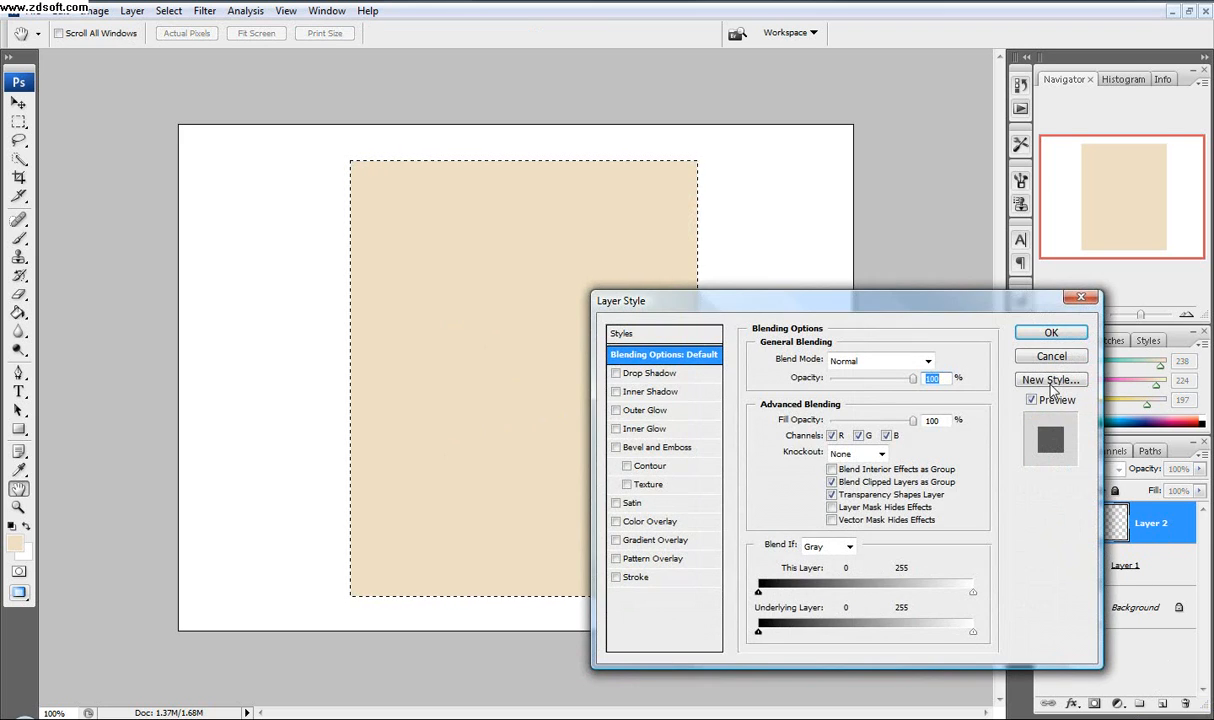
key("Return")
double_click(1150, 522)
type("medium color")
key("Return")
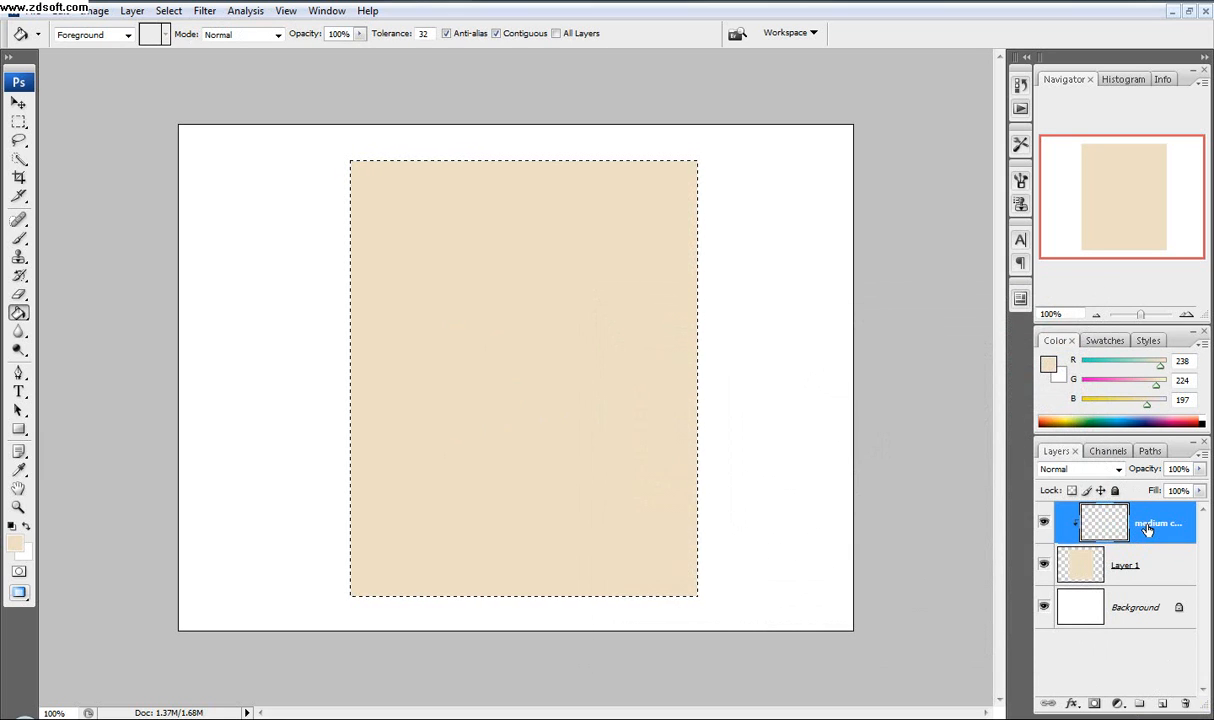
- Set the foreground color to eece93
left_click(15, 545)
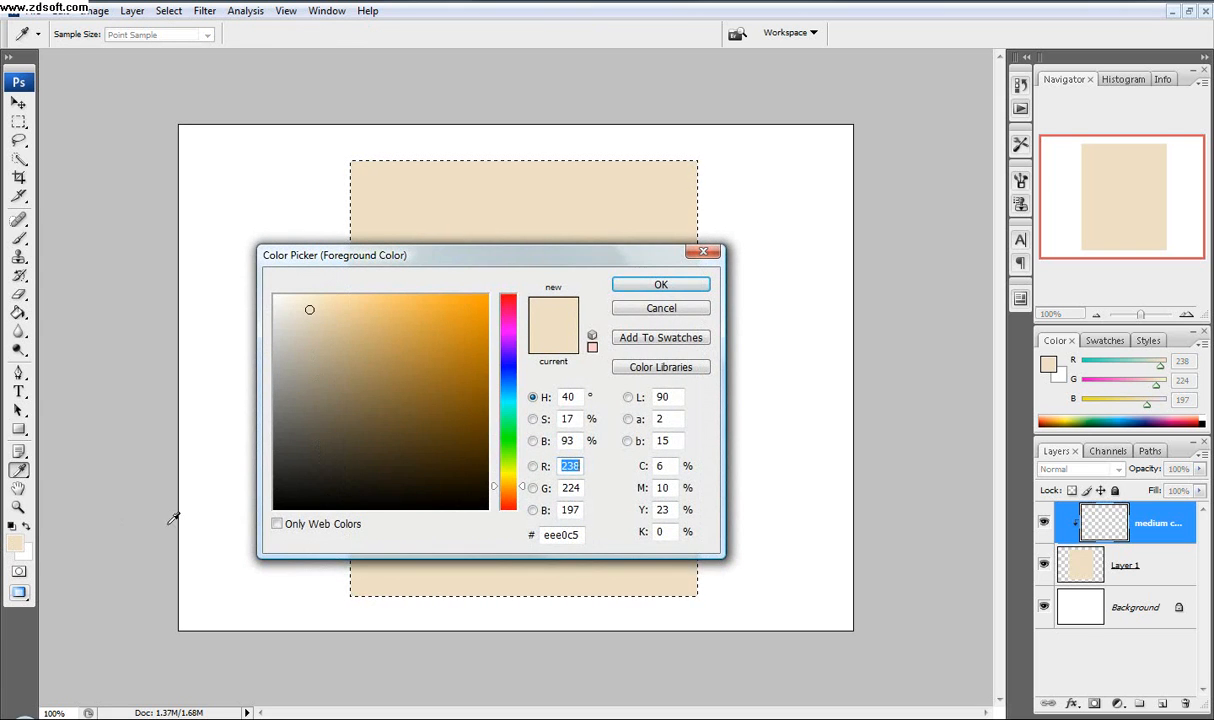
left_click(561, 535)
key("BackSpace")
type("c")
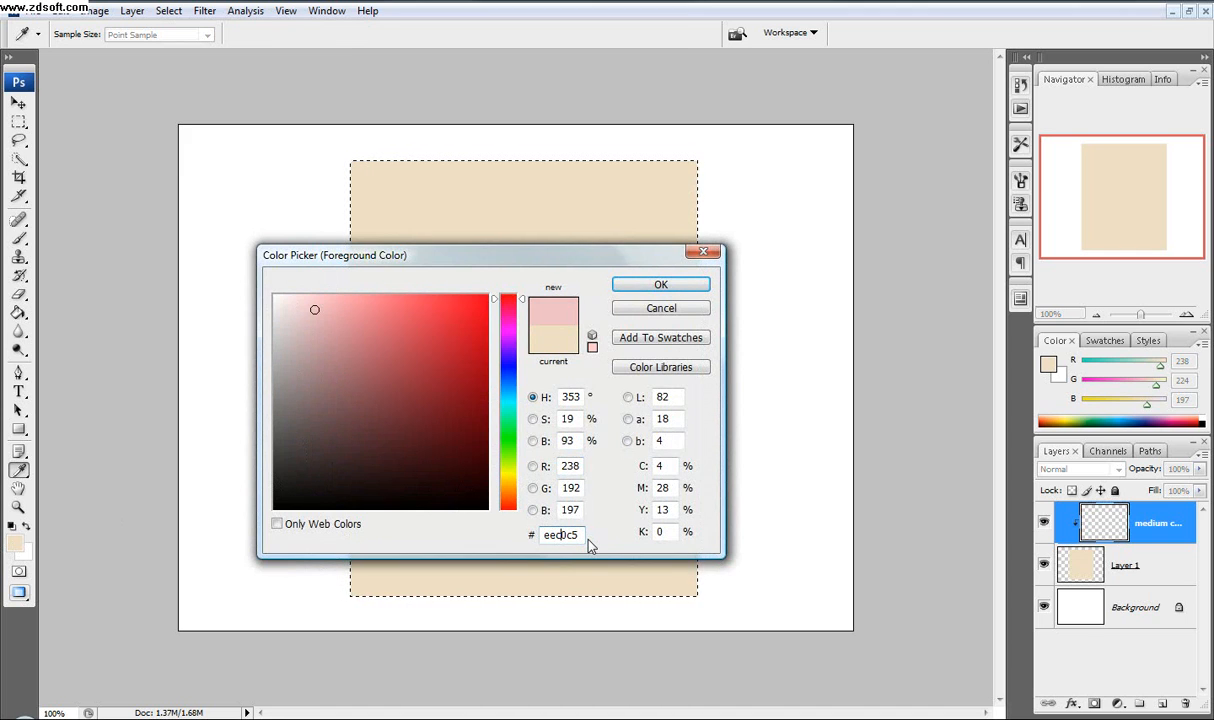
key("Delete")
type("e")
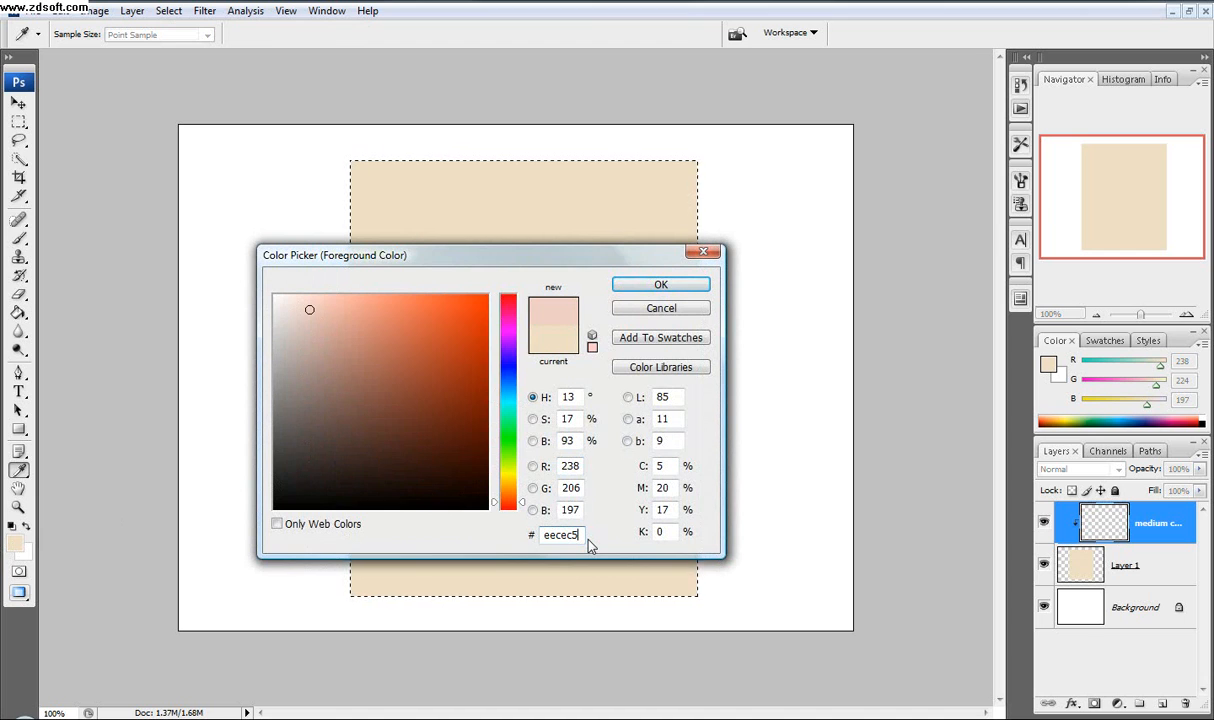
key("BackSpace")
key("BackSpace")
type("9")
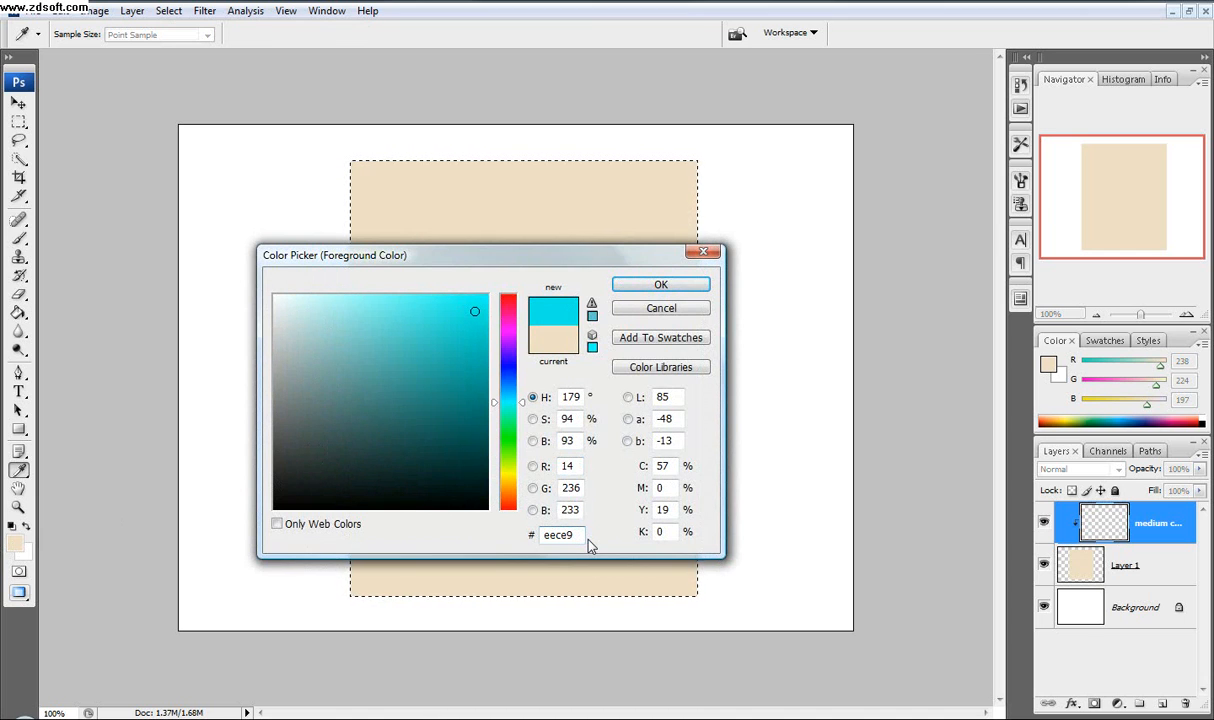
type("3")
left_click(621, 282)
- Deselect the rectangle and fill the medium color layer with the foreground color using the Paint Bucket
key("g")
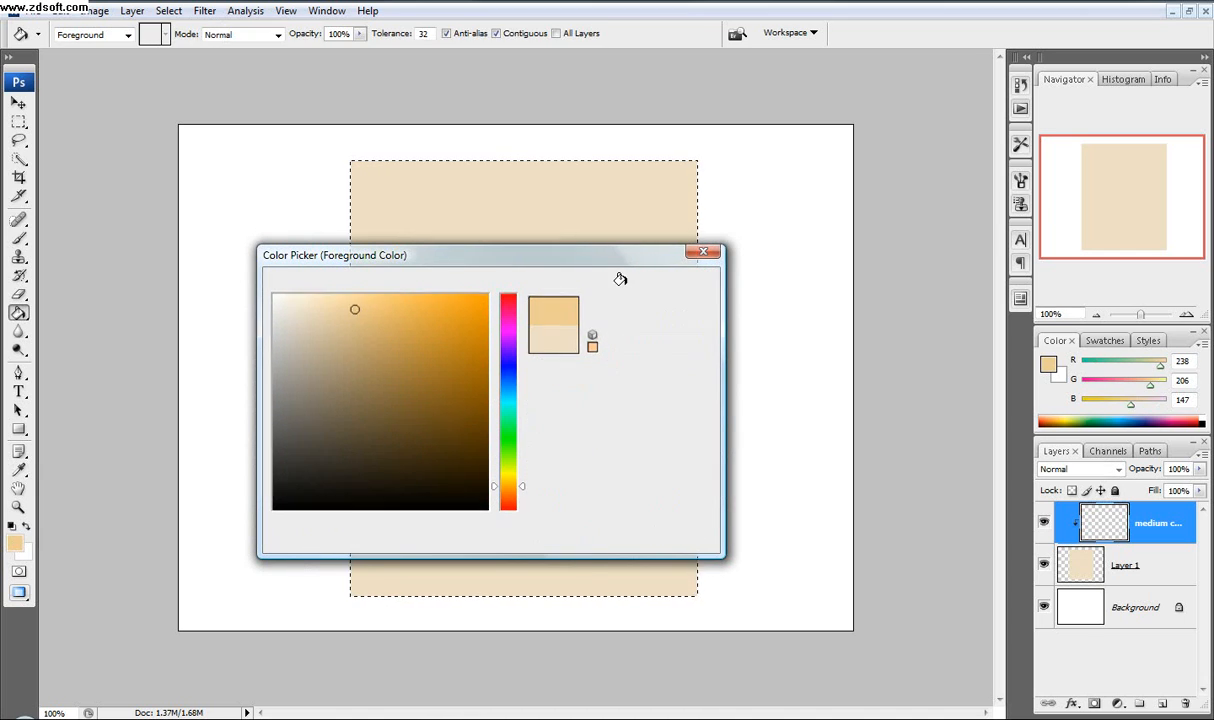
key("ctrl+d")
left_click(527, 361)
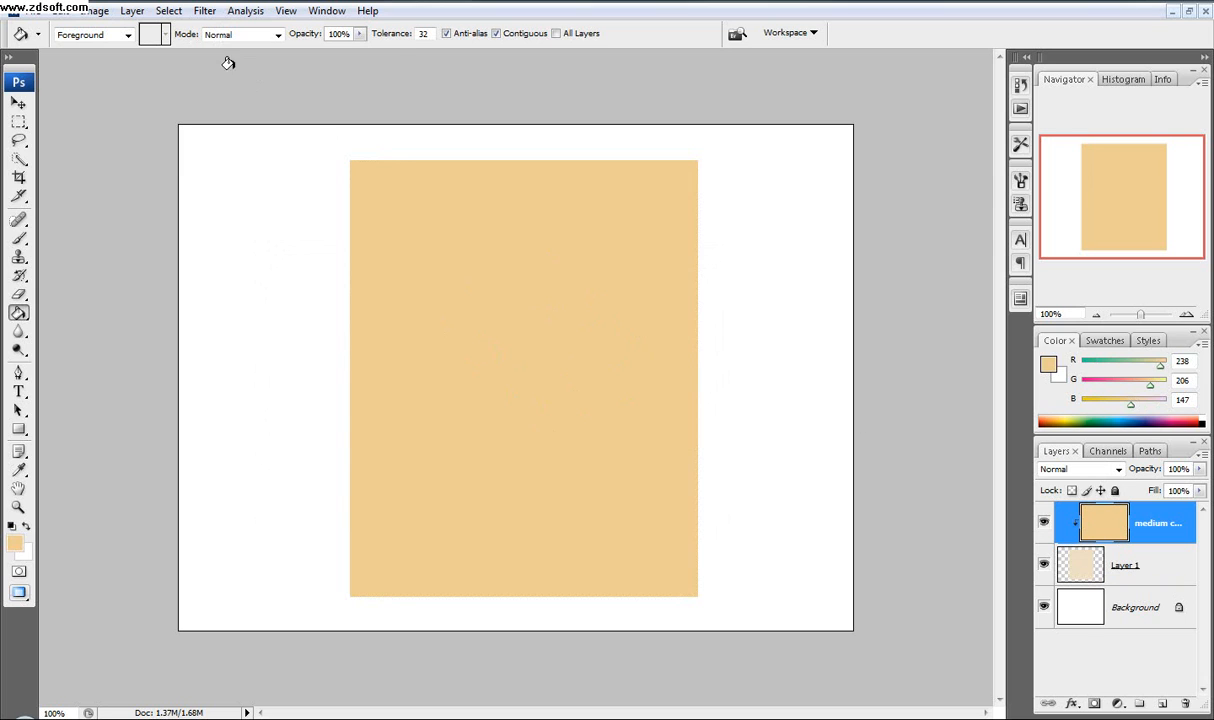
left_click(204, 11)
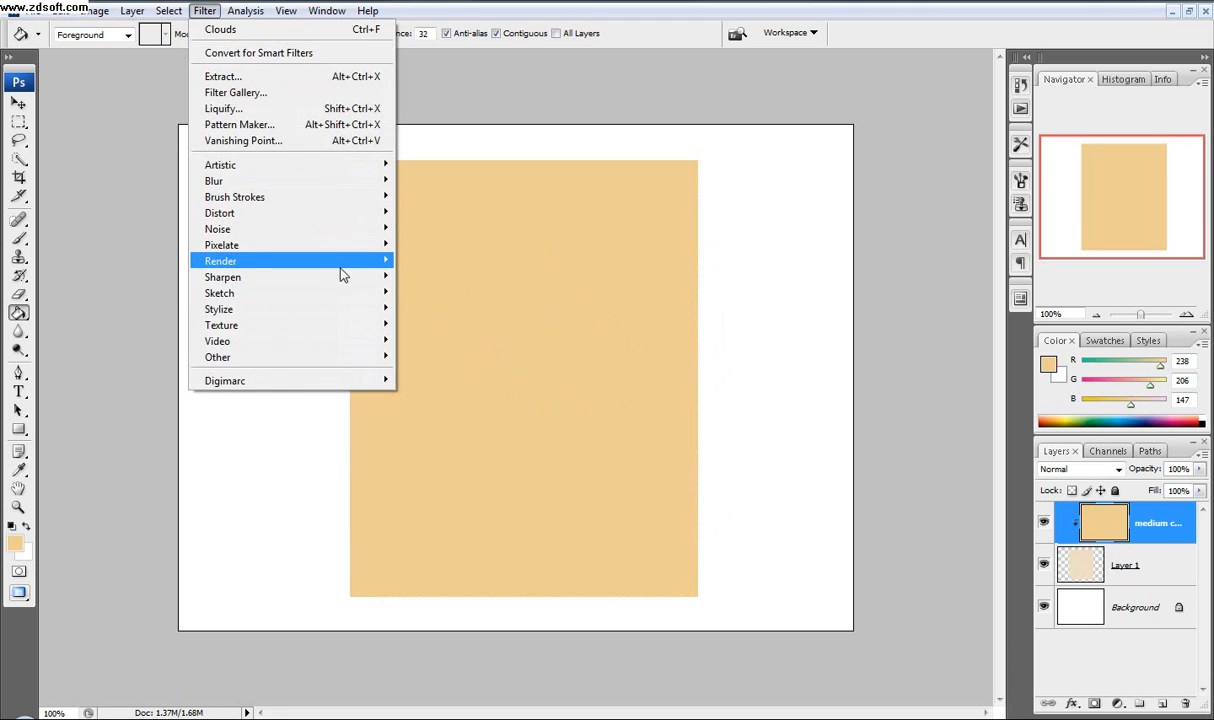
mouse_move(340, 268)
left_click(435, 260)
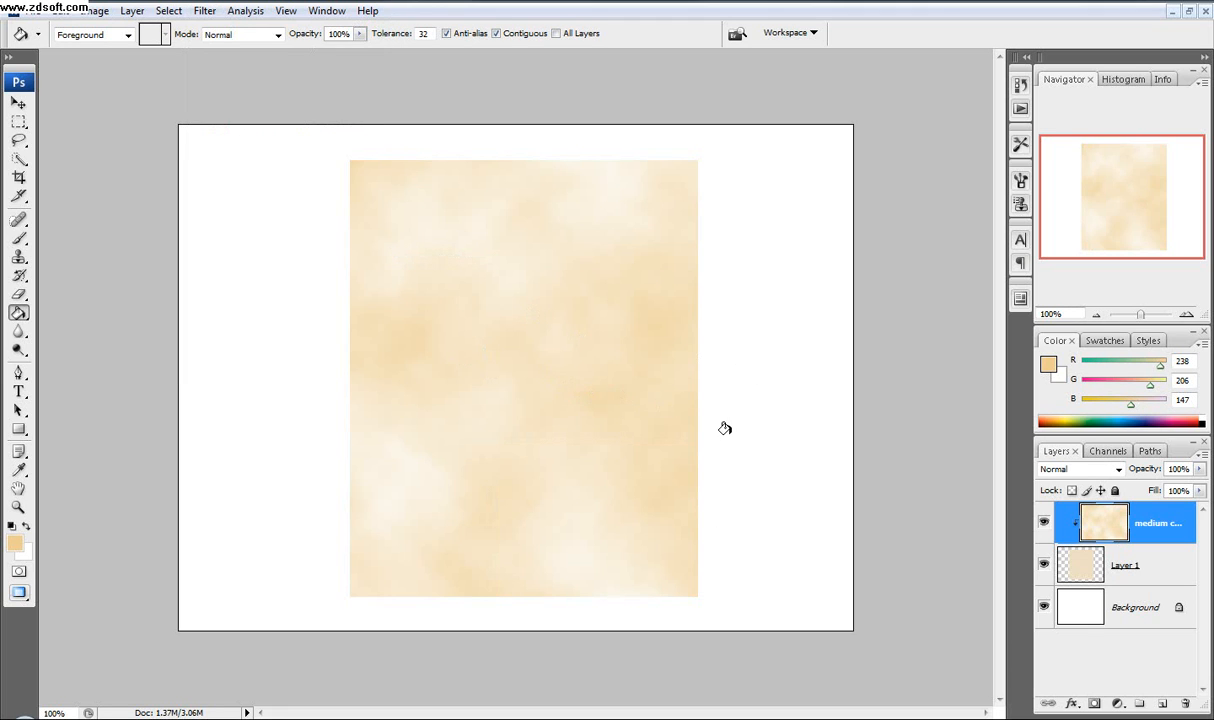
key("ctrl+z")
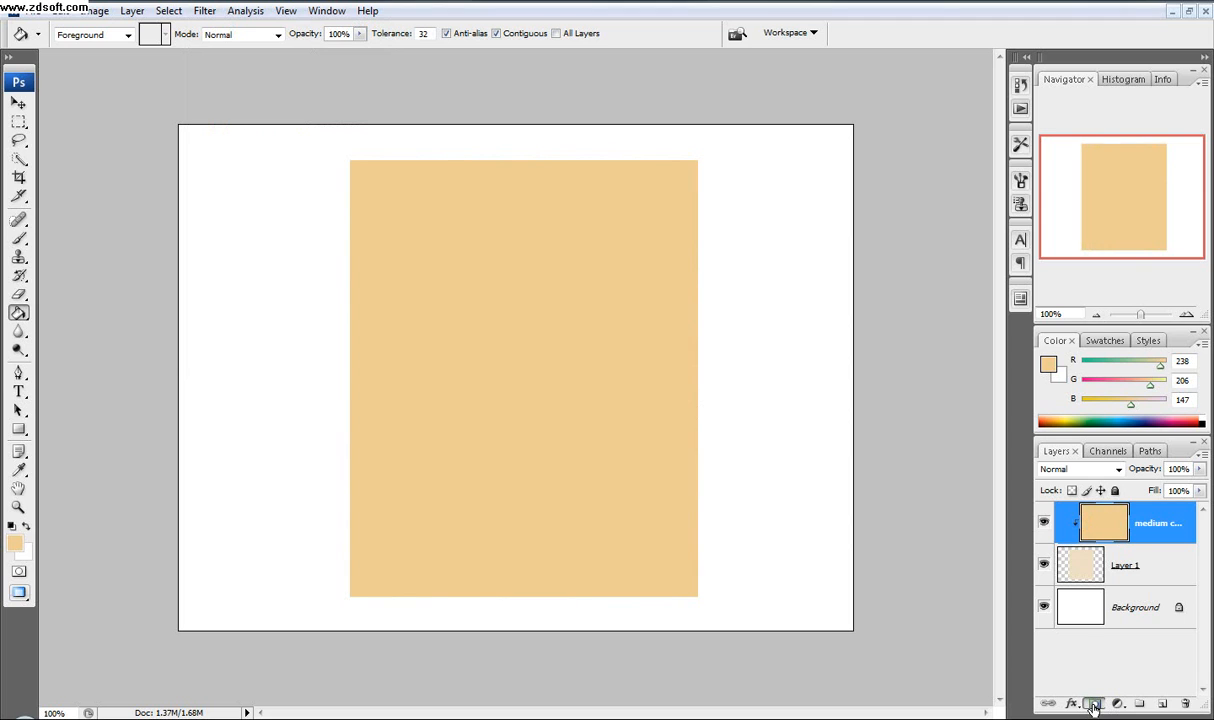
- Add a layer mask to the medium color layer and apply the Clouds filter to the mask
left_click(1094, 704)
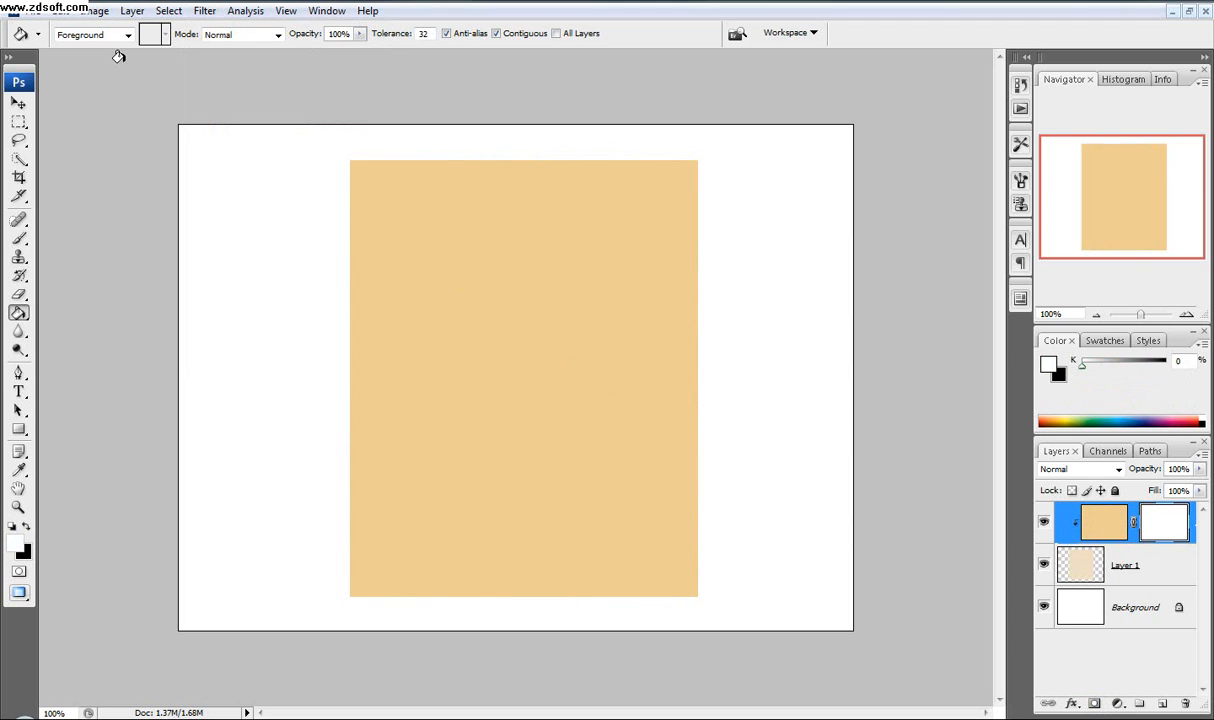
left_click(168, 10)
mouse_move(204, 10)
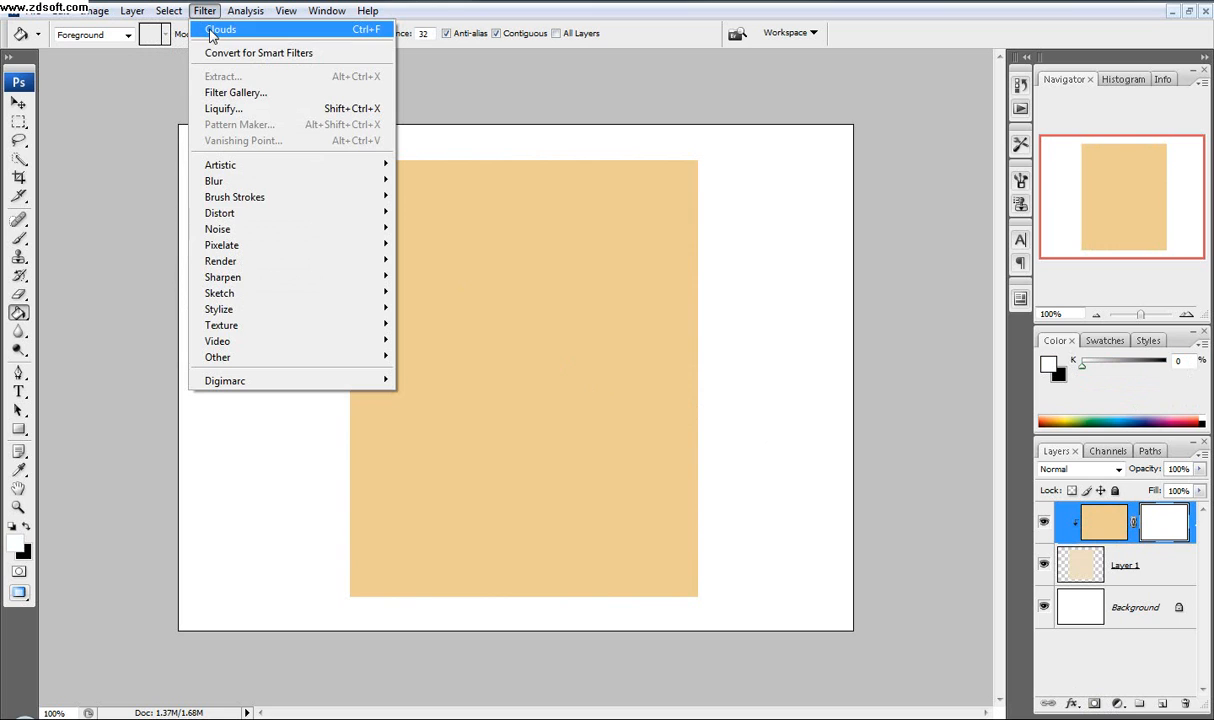
left_click(218, 30)
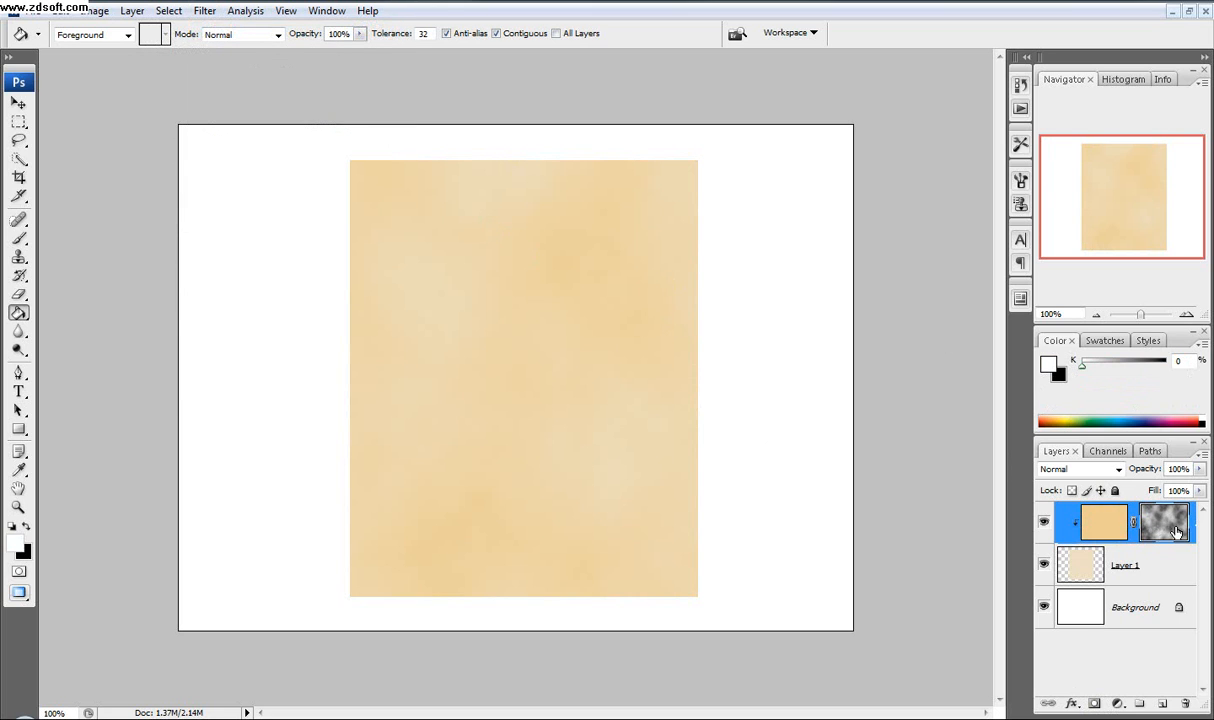
- Apply Levels to the medium color mask with input levels 147, 1.00 and 149 to form hard-edged patches
left_click(60, 11)
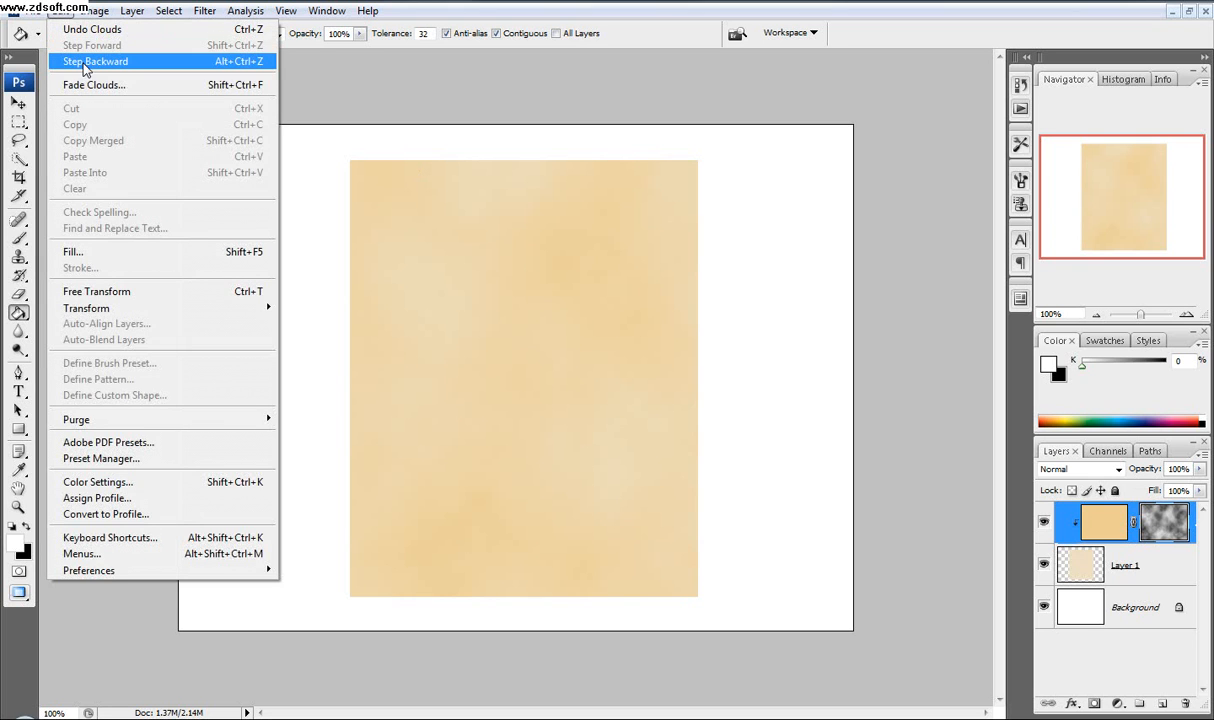
mouse_move(95, 11)
mouse_move(108, 53)
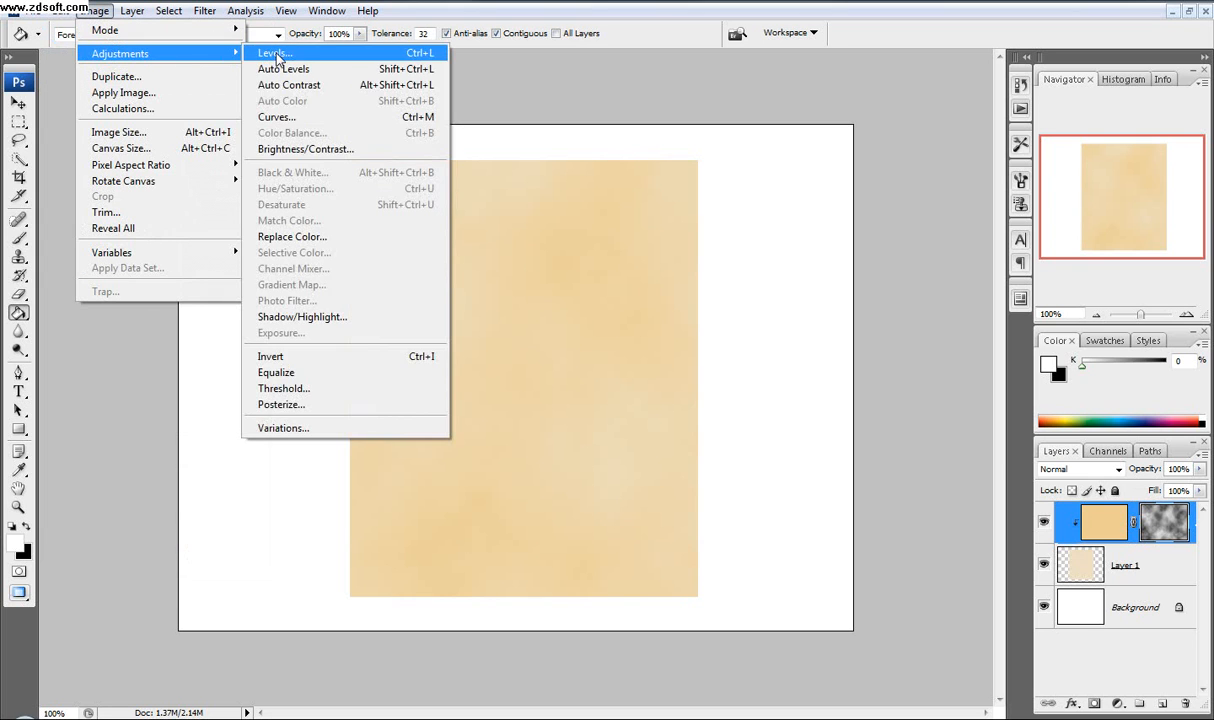
left_click(277, 55)
left_click_drag(884, 340, 1010, 340)
left_click_drag(1100, 340, 1005, 341)
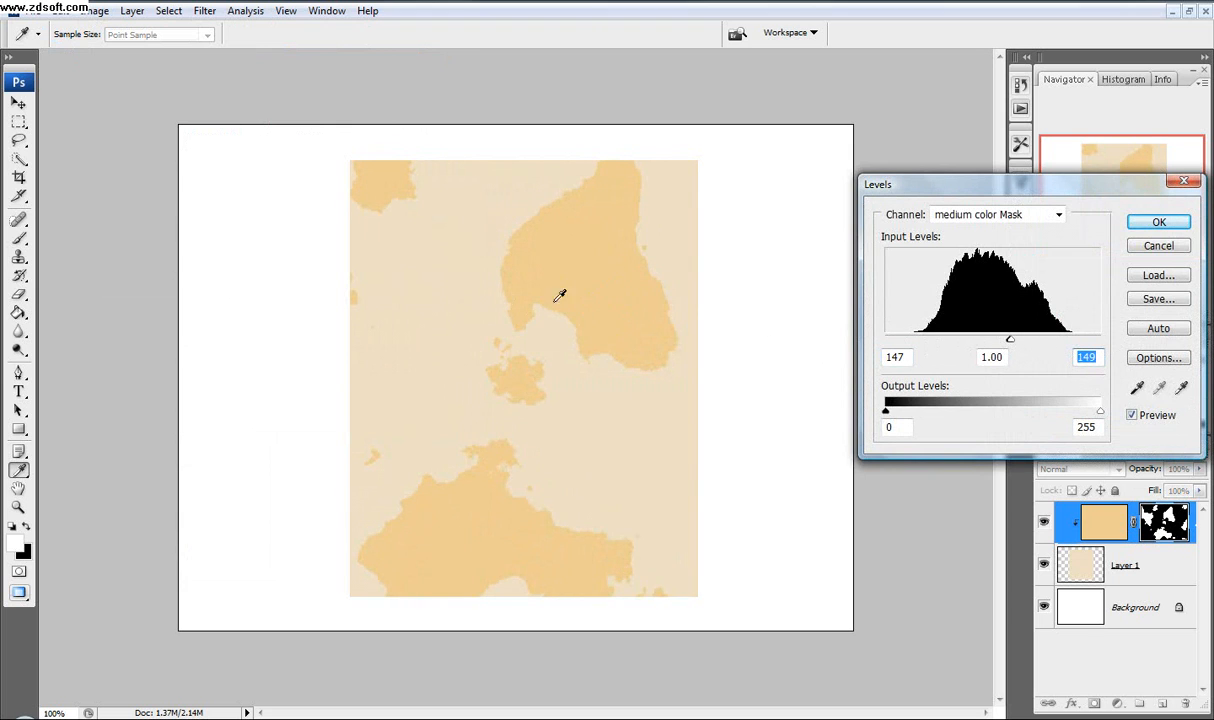
left_click(1158, 222)
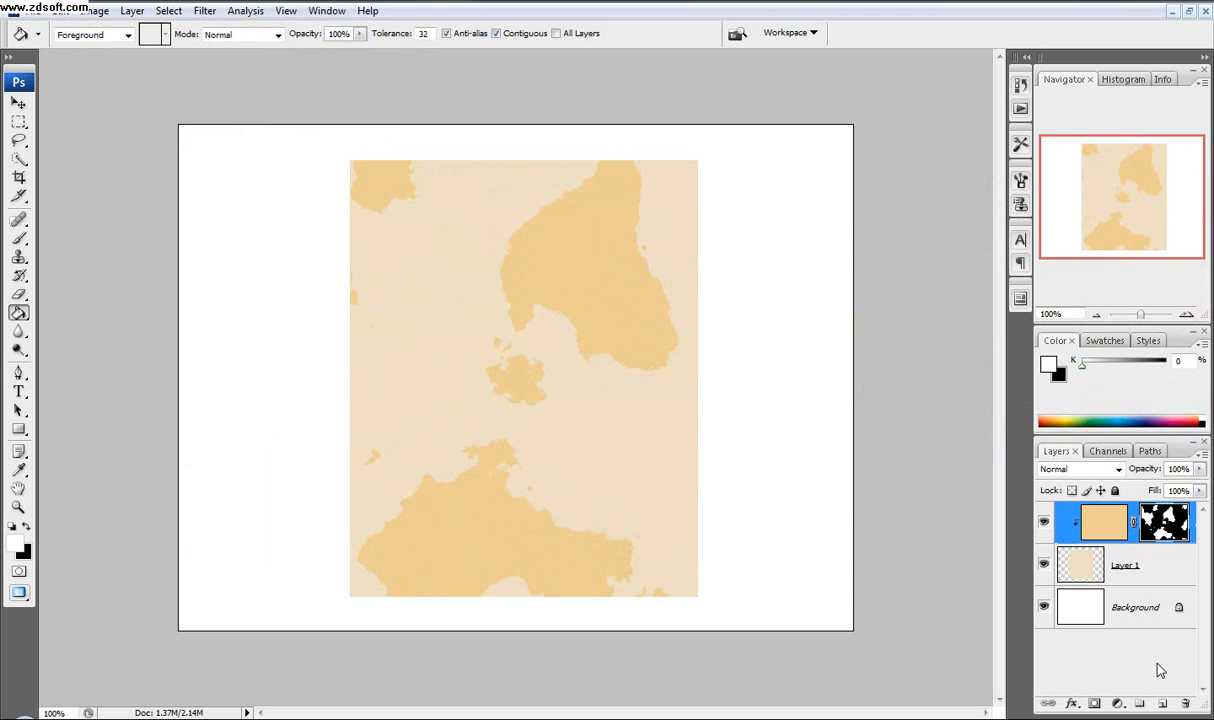
- Add another new layer clipped to Layer 1 above the medium color layer and rename it "dark color"
left_click(1162, 704)
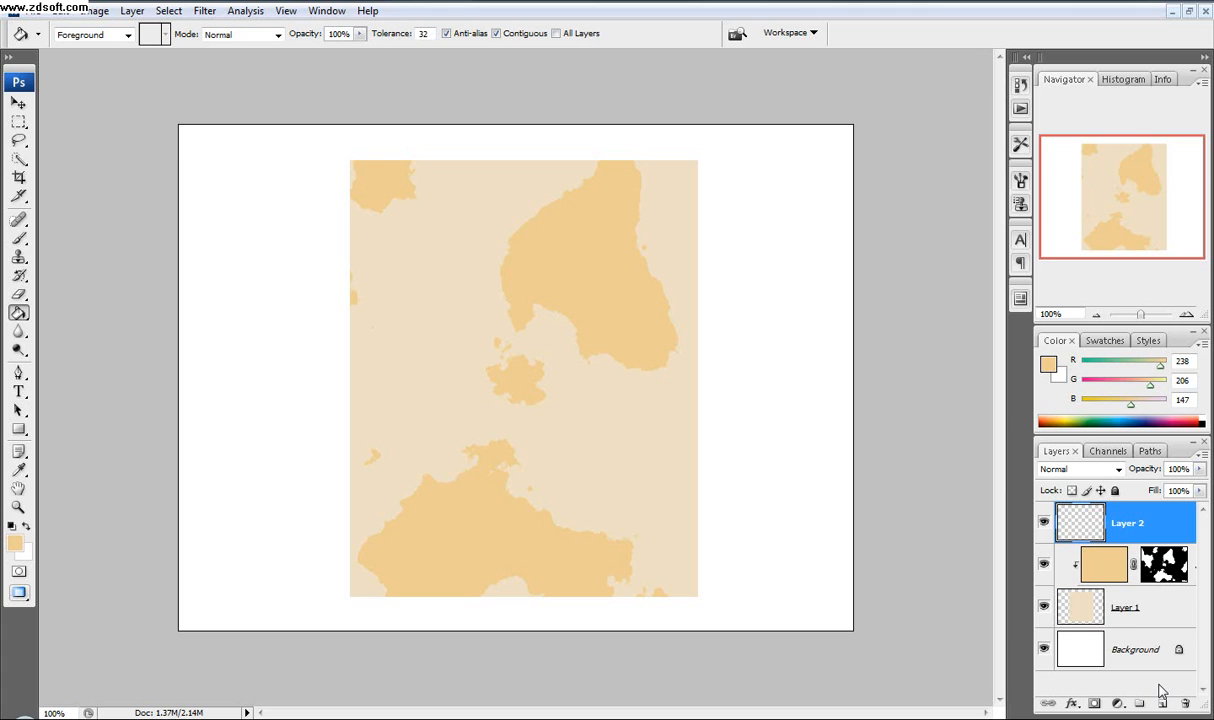
key("ctrl+alt+g")
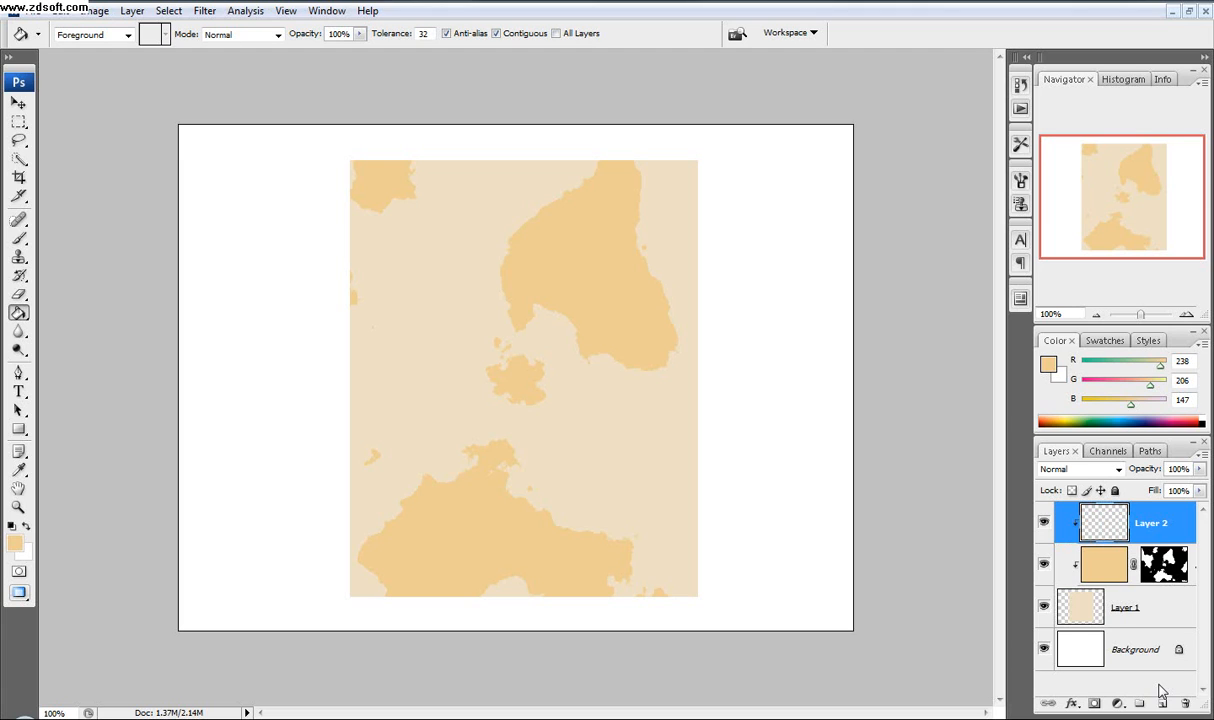
double_click(1151, 525)
type("dark color")
key("Return")
- Set the foreground color to c1a467 and fill the dark color layer with it using the Paint Bucket
left_click(14, 542)
double_click(566, 536)
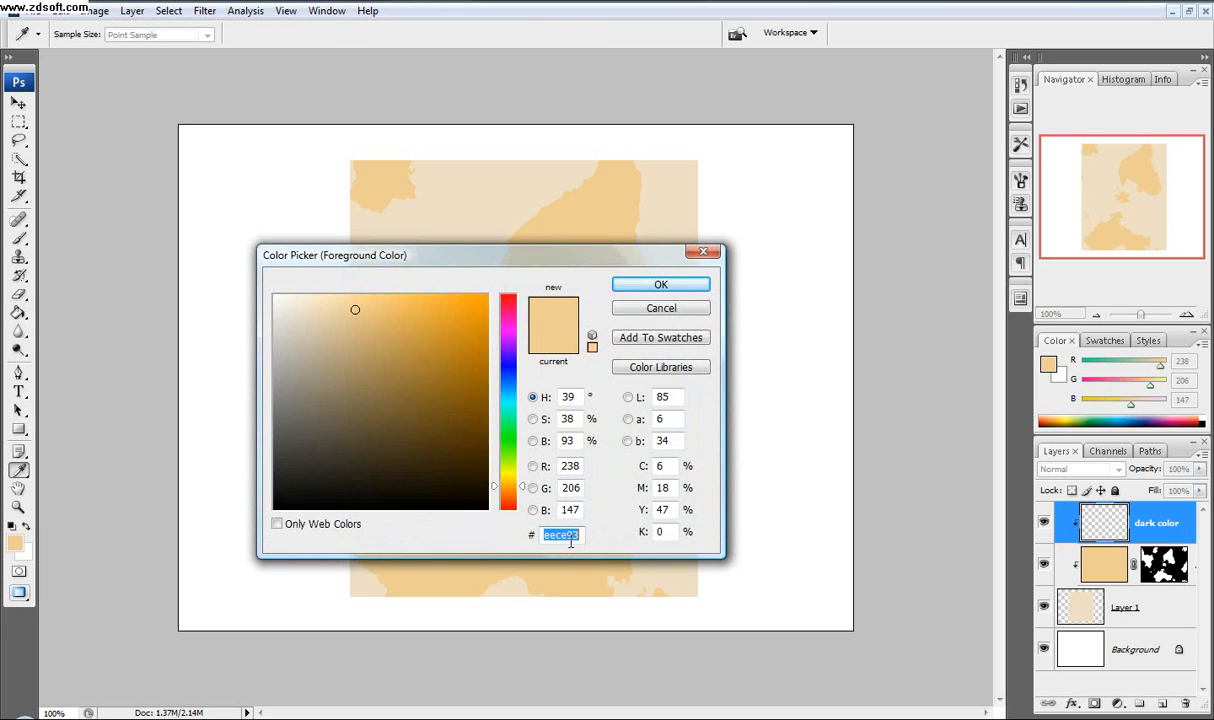
type("c1")
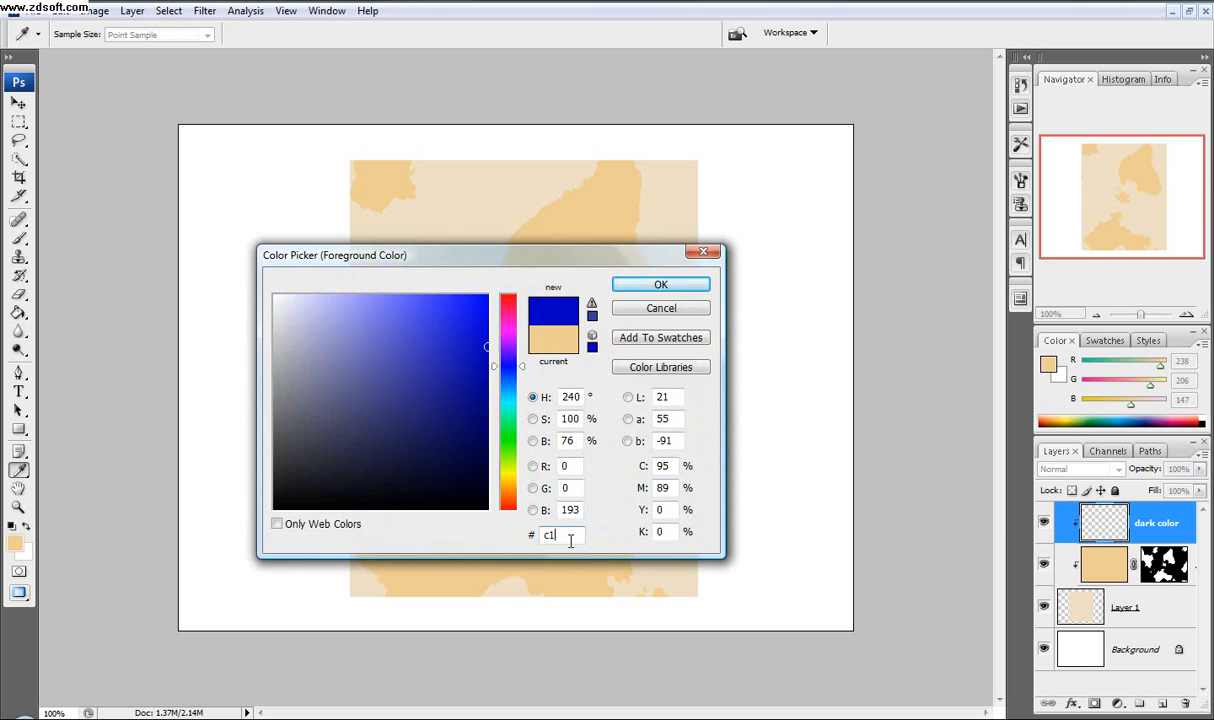
type("a467")
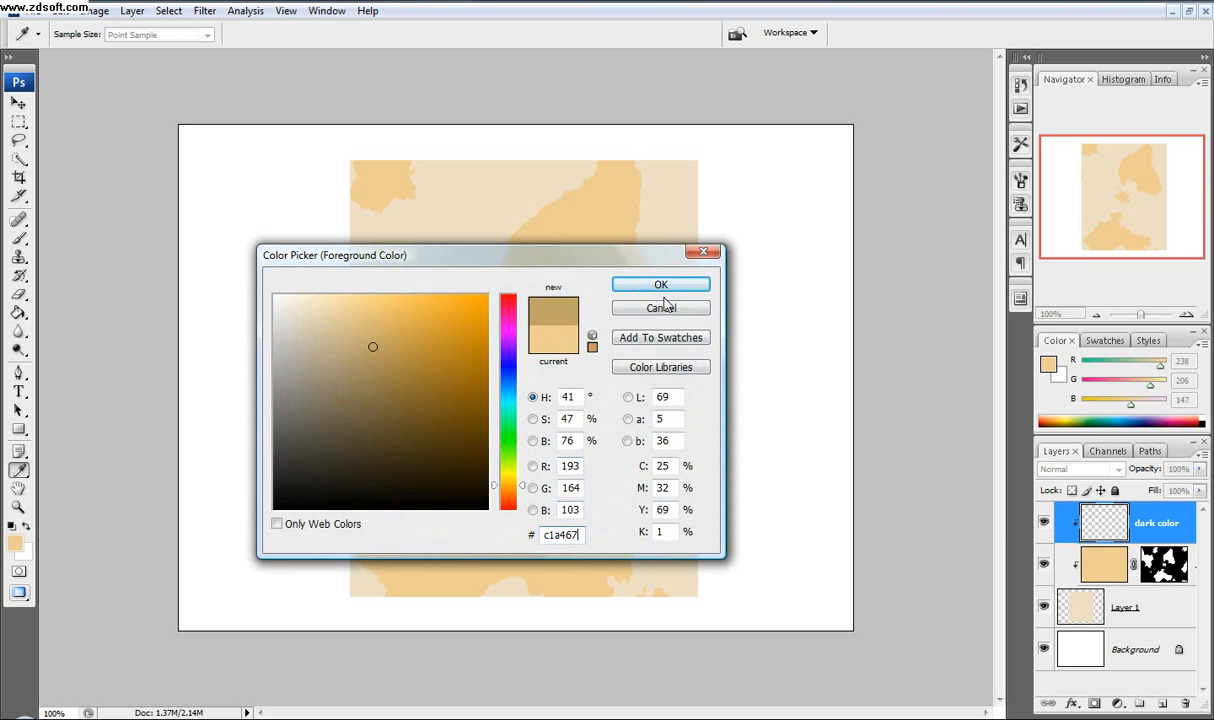
type("g")
left_click(660, 284)
left_click(488, 382)
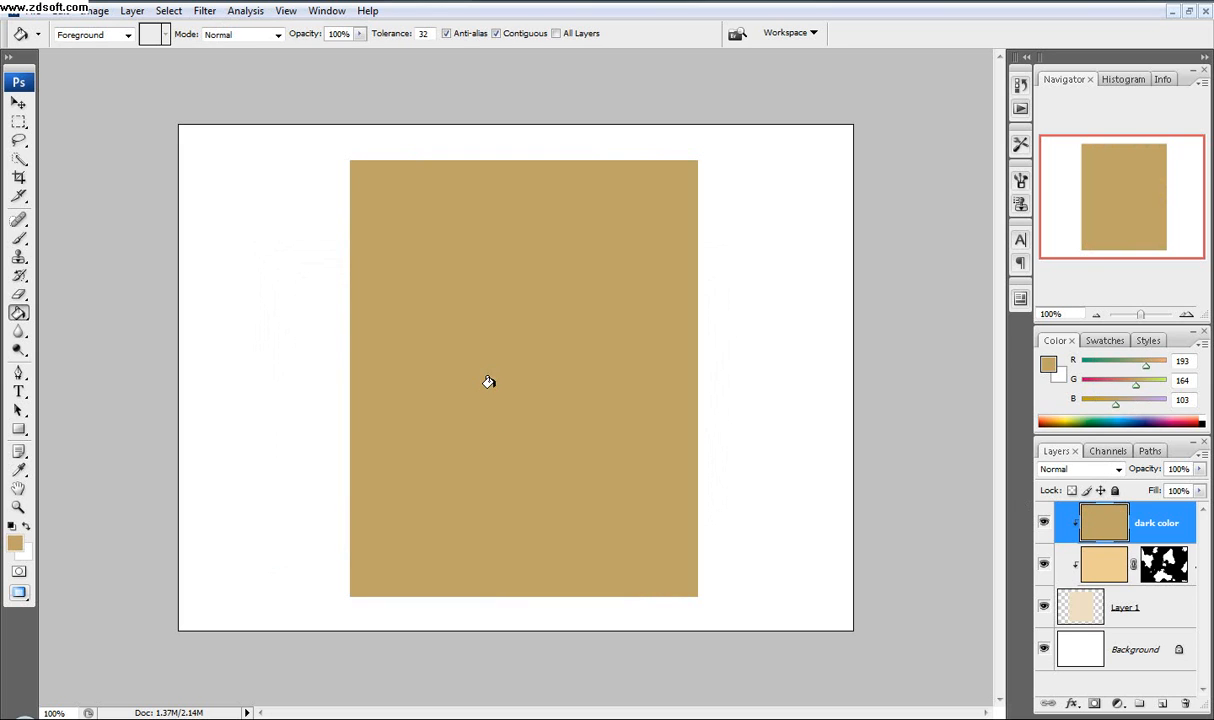
left_click(204, 10)
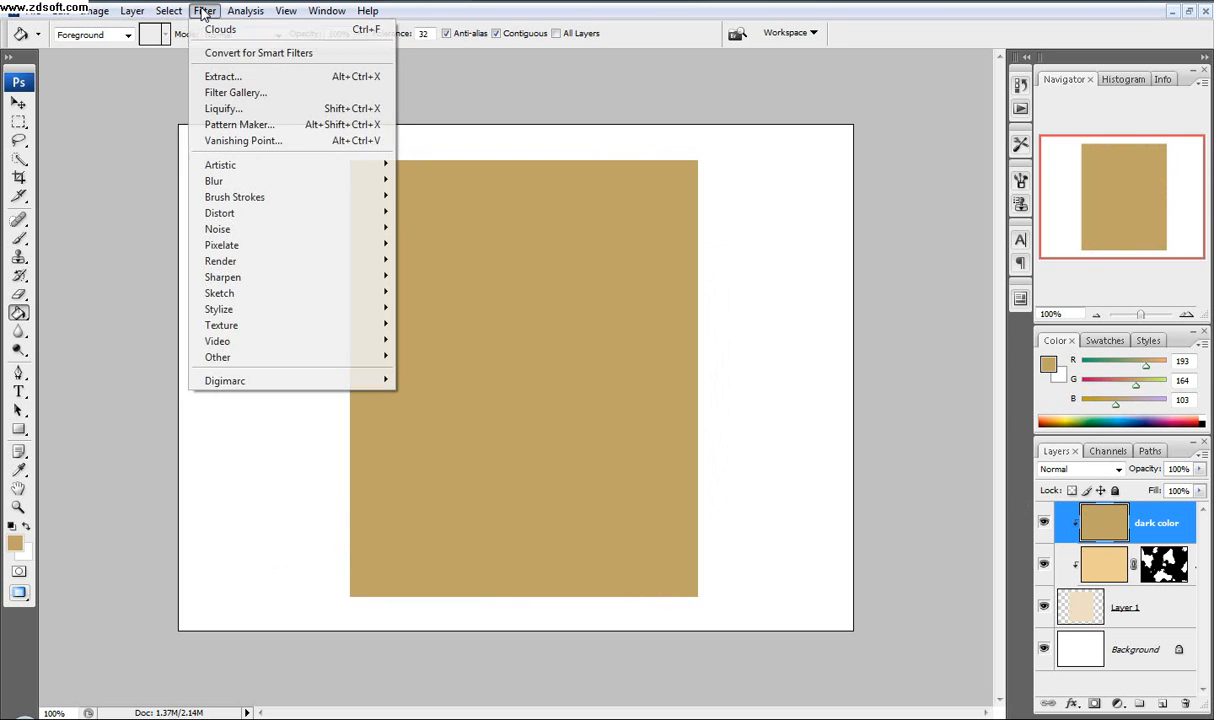
left_click(215, 27)
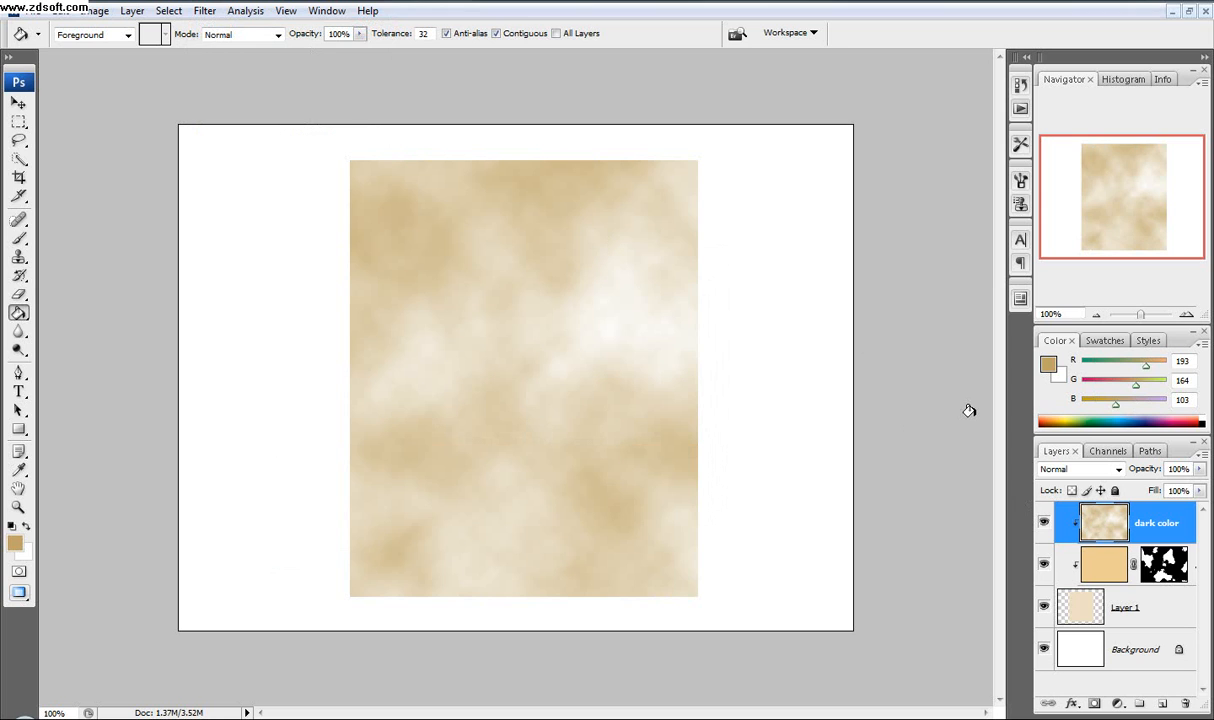
key("ctrl+a")
key("alt+BackSpace")
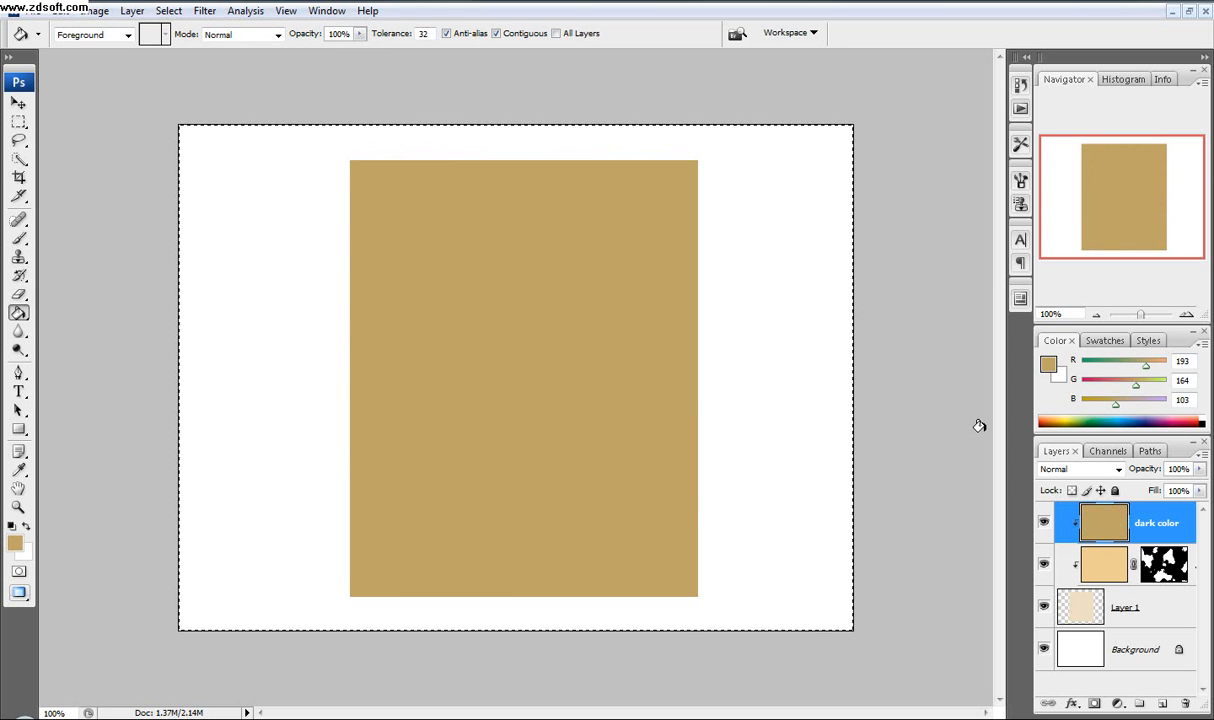
- Add a layer mask to the dark color layer and apply the Clouds filter to the mask
left_click(1095, 706)
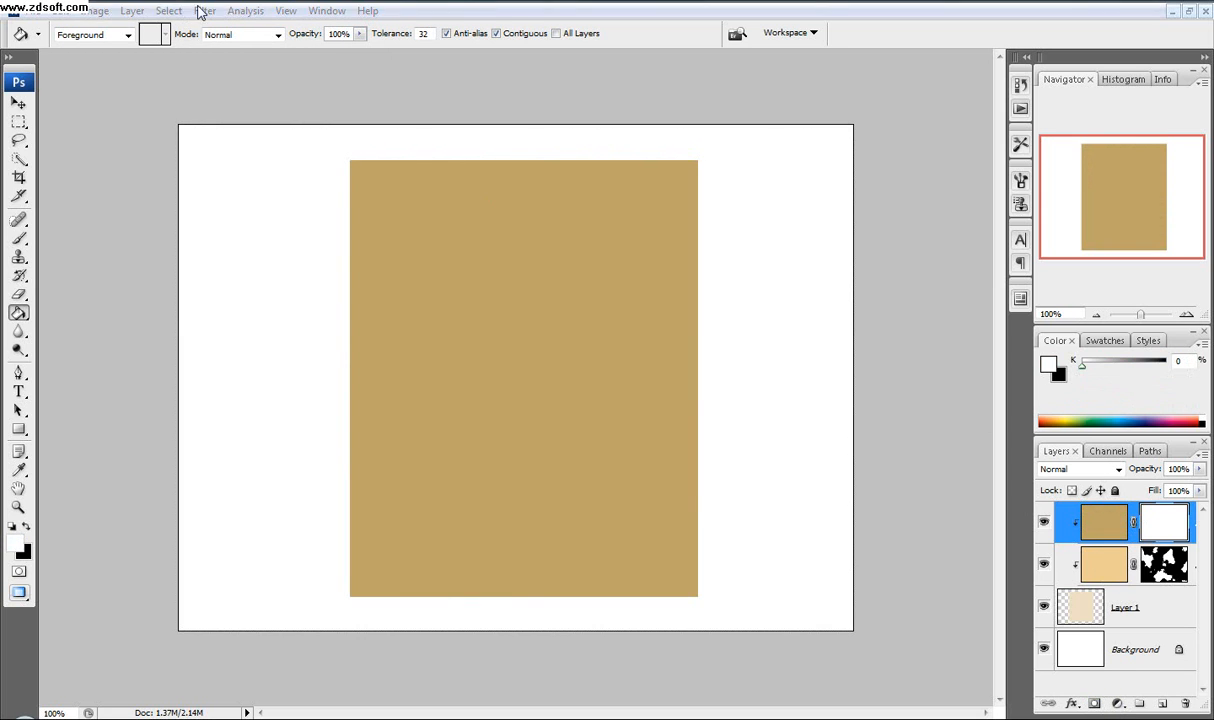
left_click(203, 11)
left_click(213, 31)
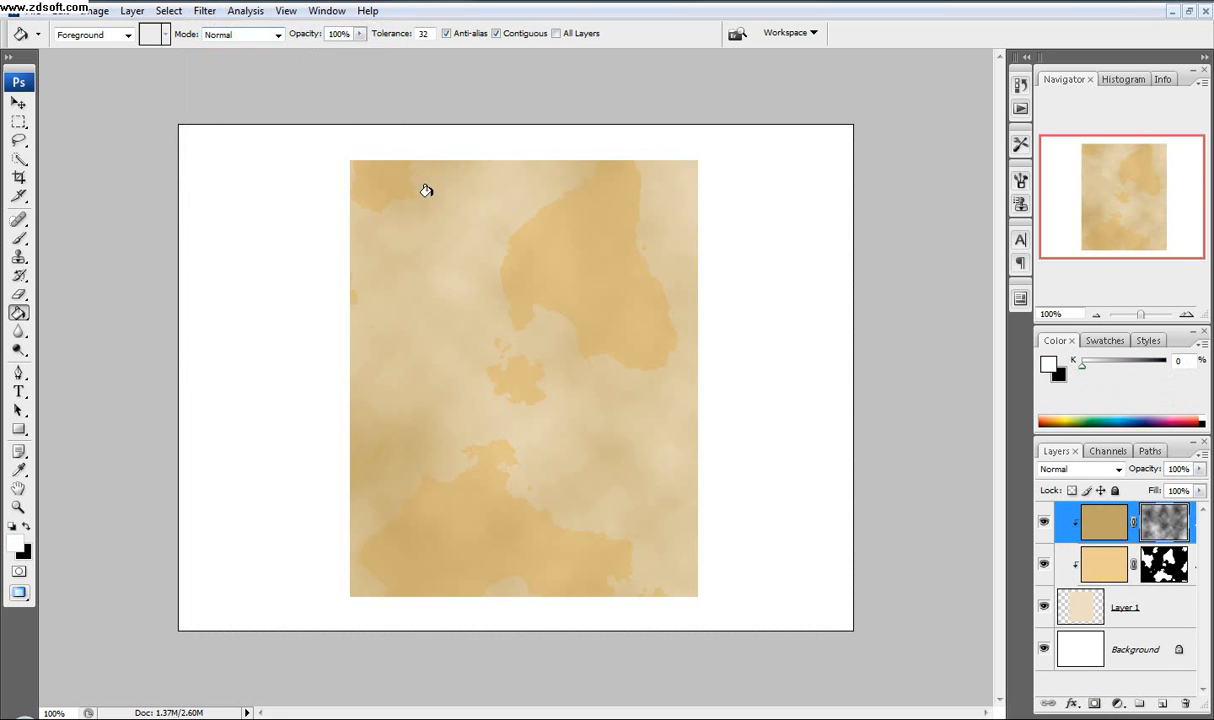
- Apply Levels to the dark color mask with input levels 134, 1.00 and 136
left_click(94, 11)
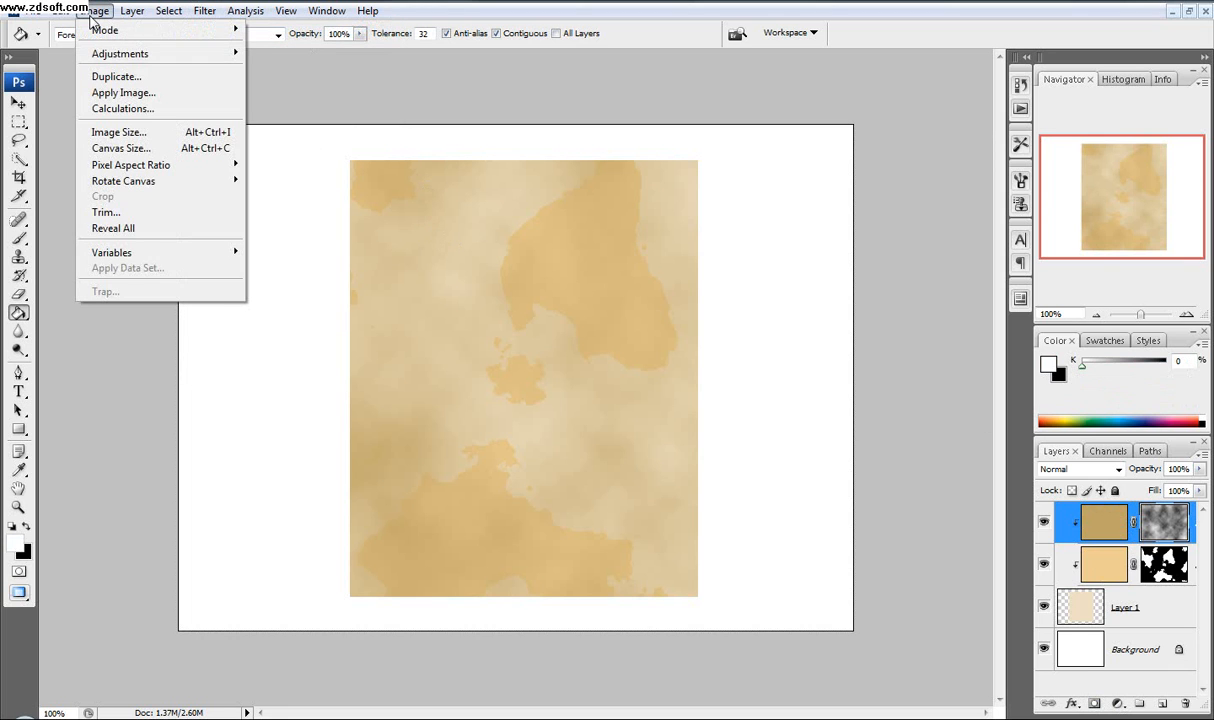
mouse_move(131, 53)
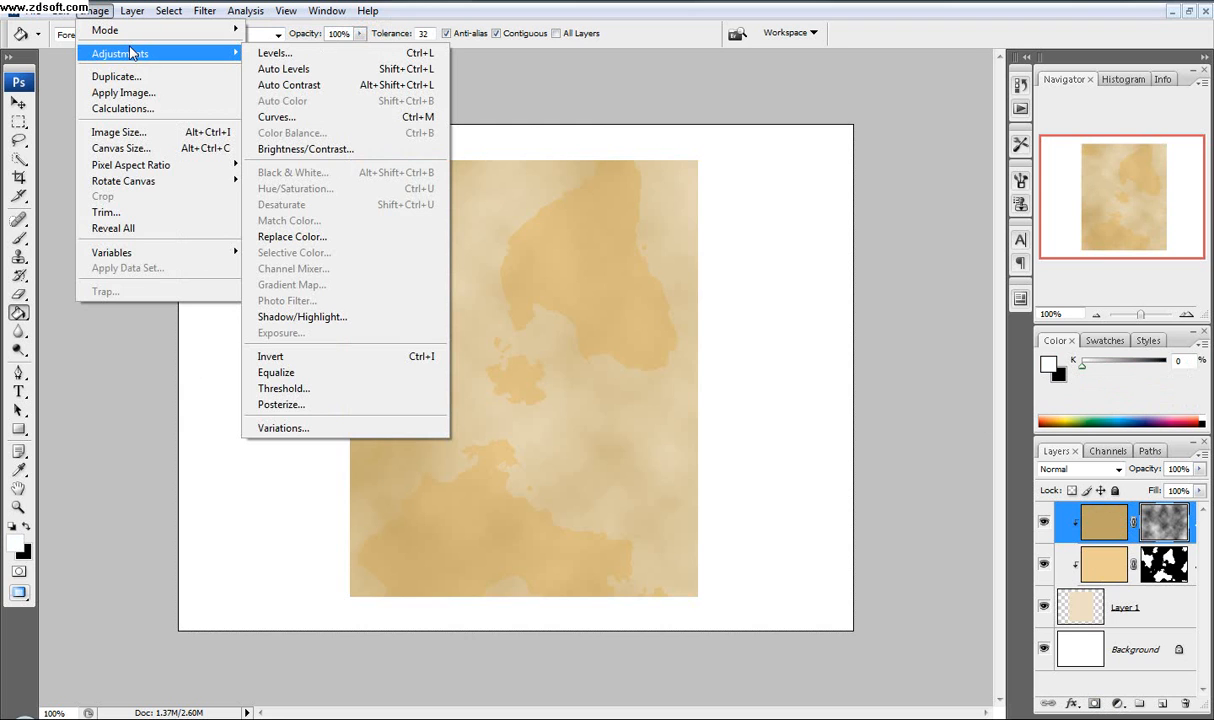
left_click(276, 52)
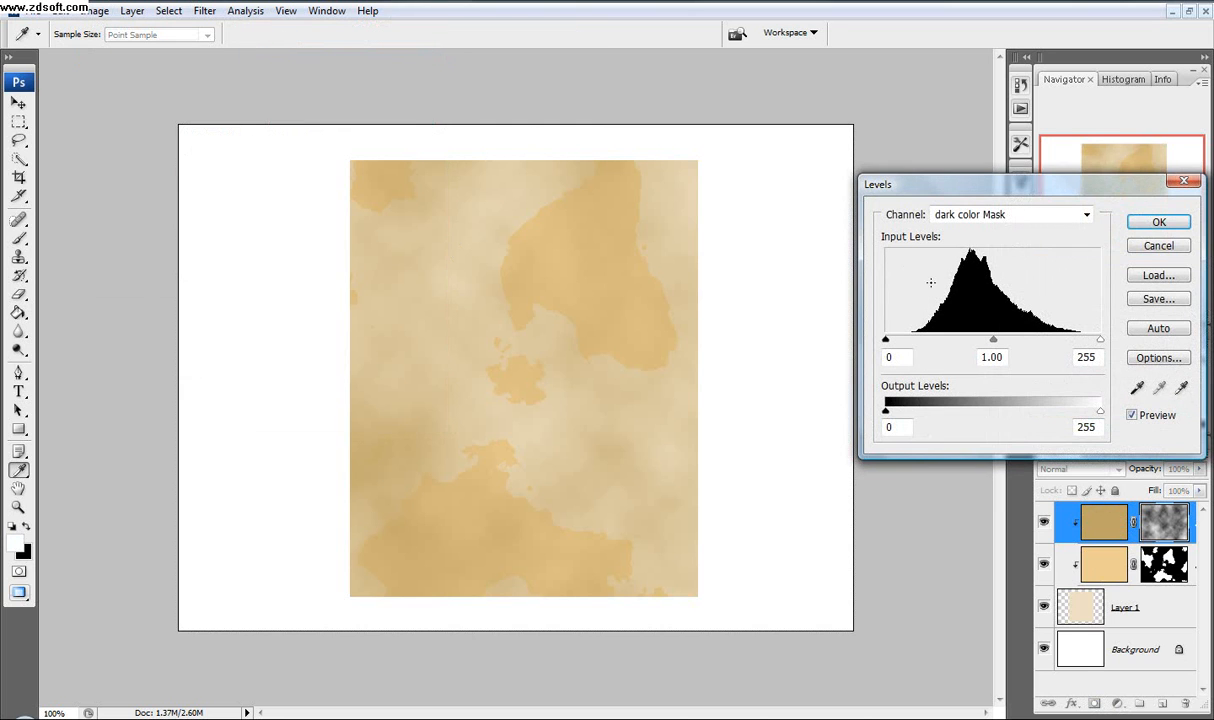
left_click_drag(885, 342, 998, 343)
left_click_drag(1099, 340, 988, 343)
key("Tab")
key("Tab")
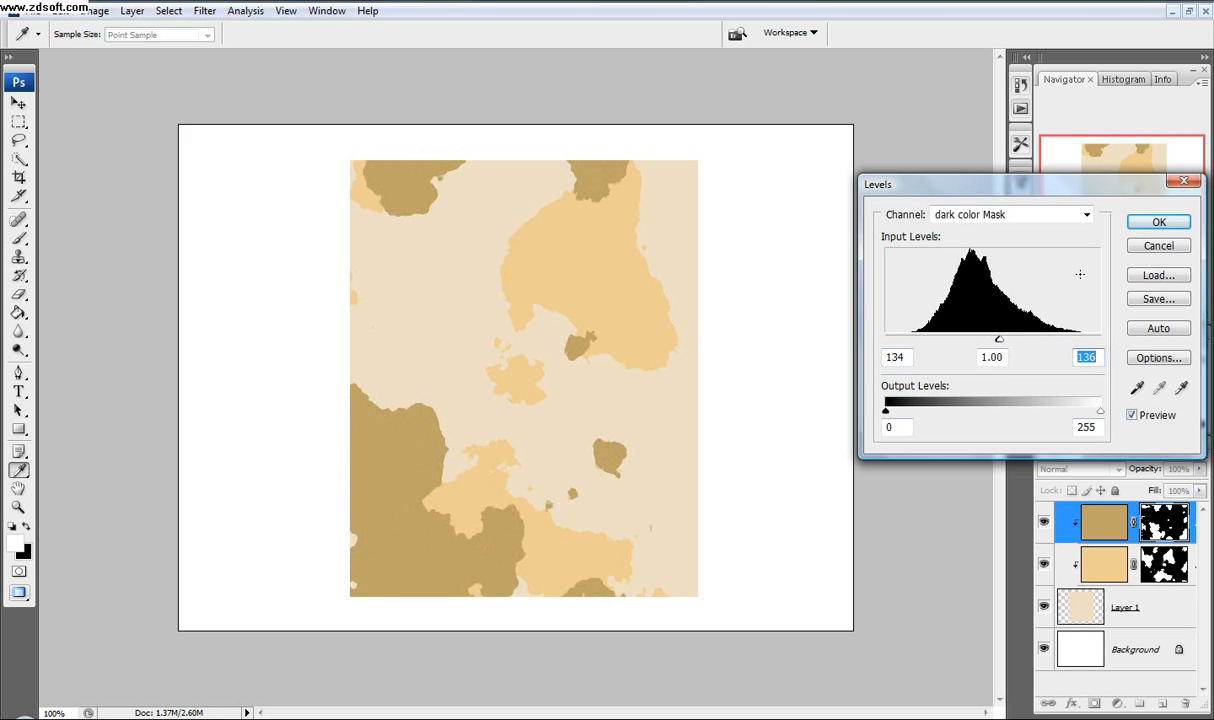
left_click(1150, 226)
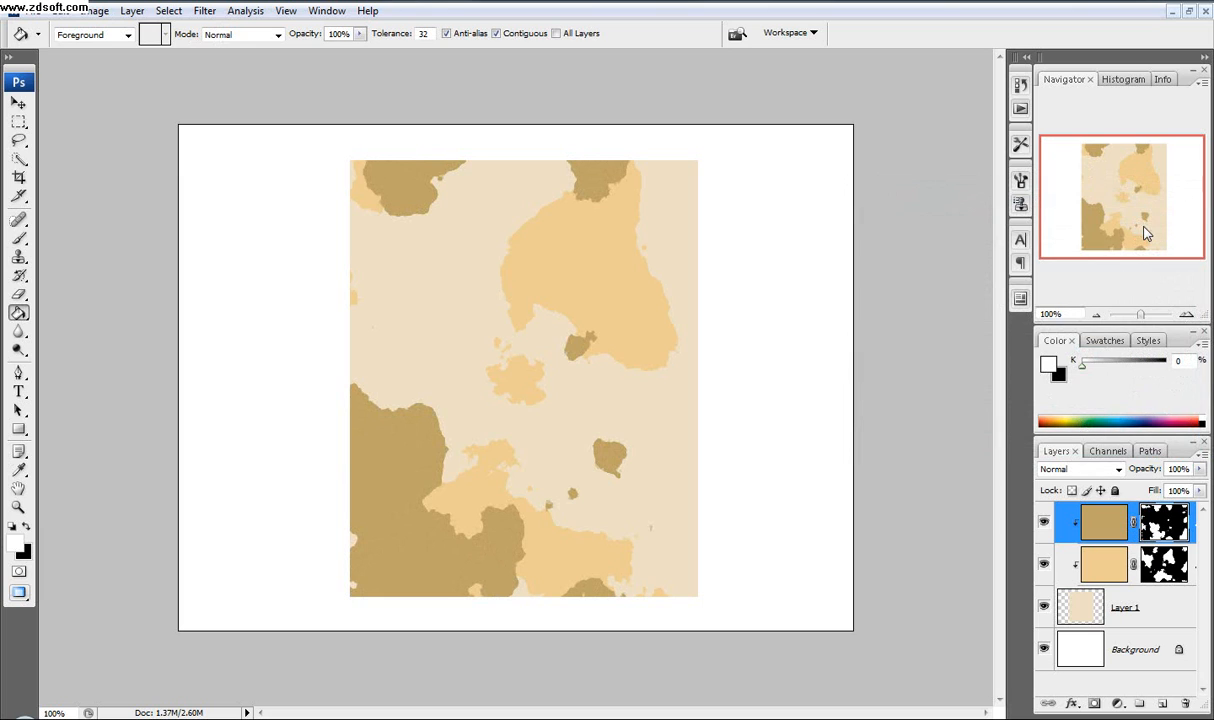
- Reduce the opacity of the dark color layer to 15% and of the medium color layer to 35%
left_click_drag(1140, 469, 1066, 472)
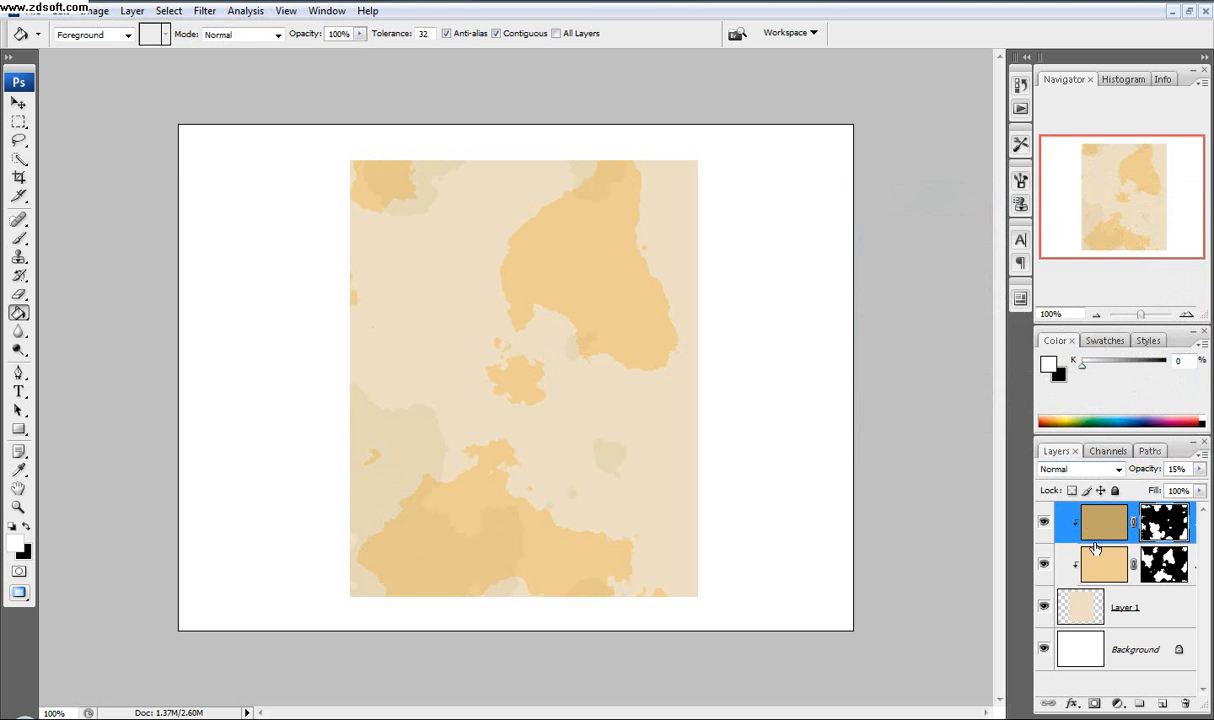
left_click(1100, 564)
left_click_drag(1149, 471, 1097, 471)
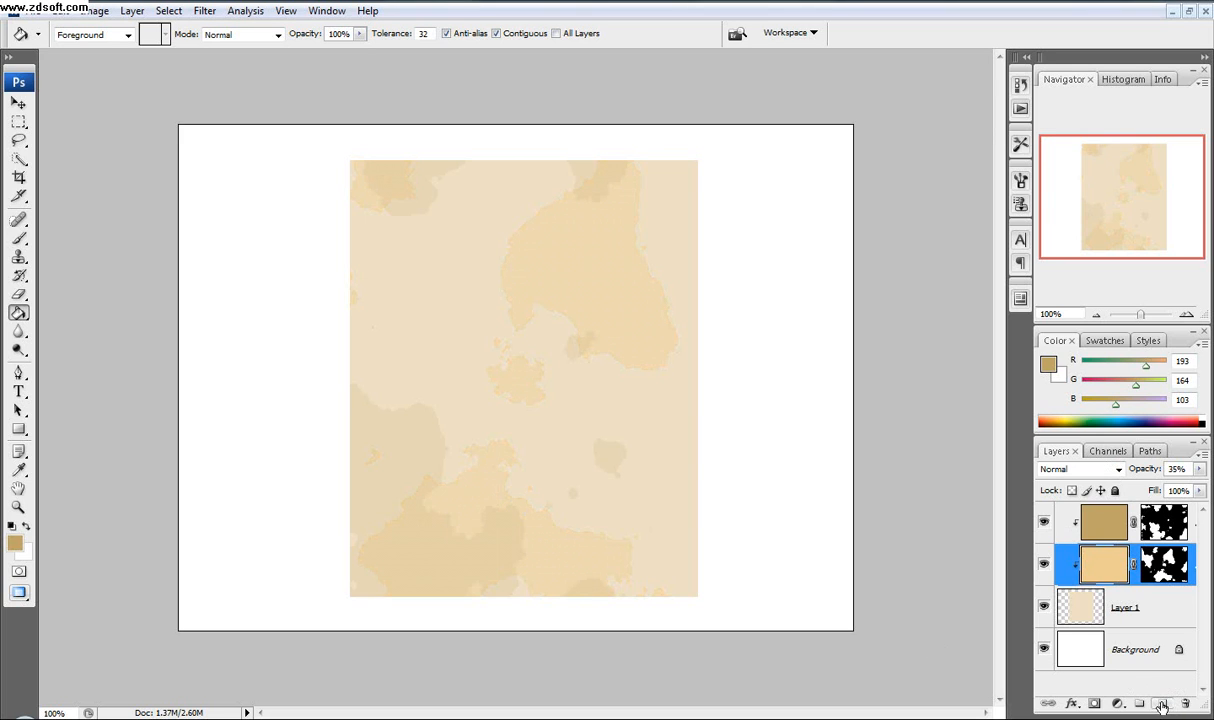
- Add a new layer above the dark color layer and clip it to Layer 1 like the color layers
left_click(1068, 521)
left_click(1163, 702)
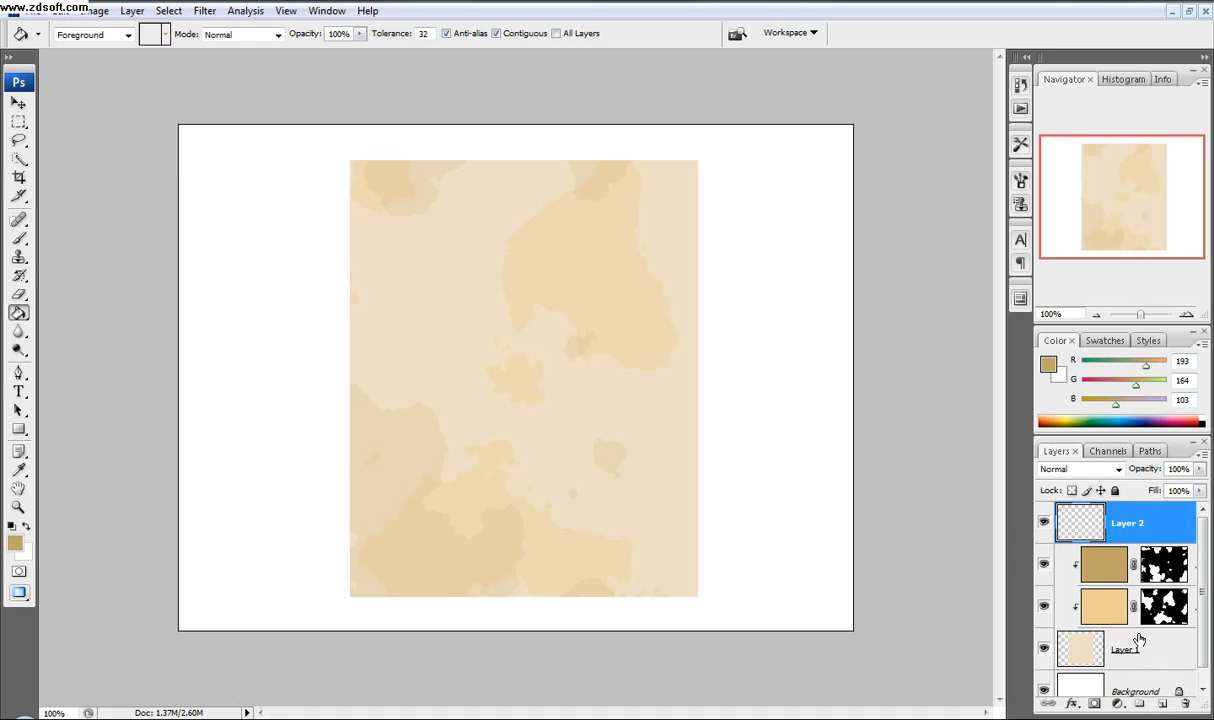
key("ctrl+alt+g")
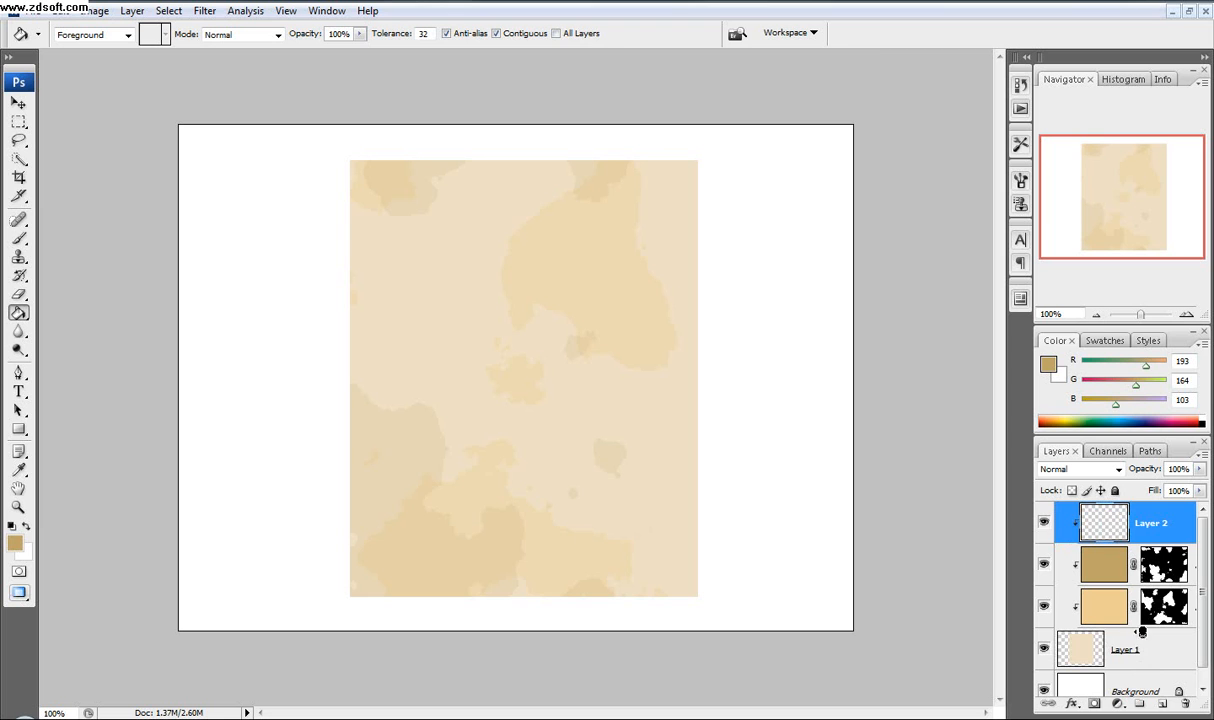
- Fill the new clipped layer with 50% Gray and set its blend mode to Soft Light
left_click(61, 12)
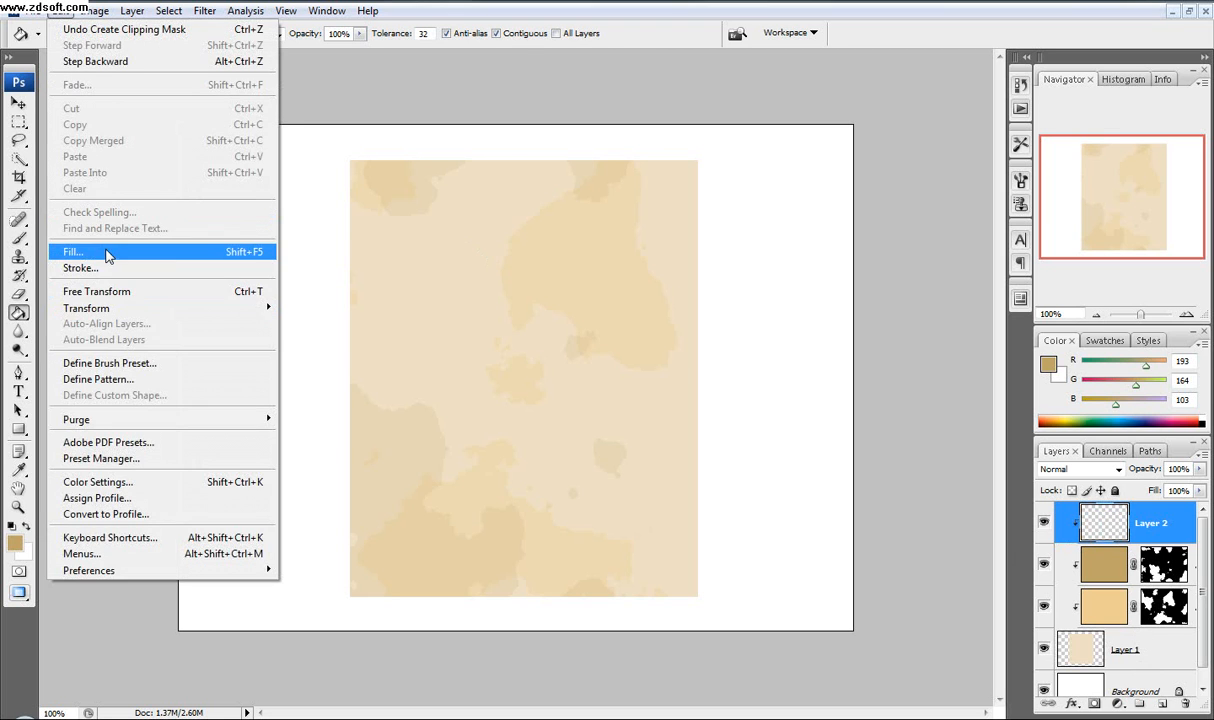
left_click(74, 251)
left_click(642, 216)
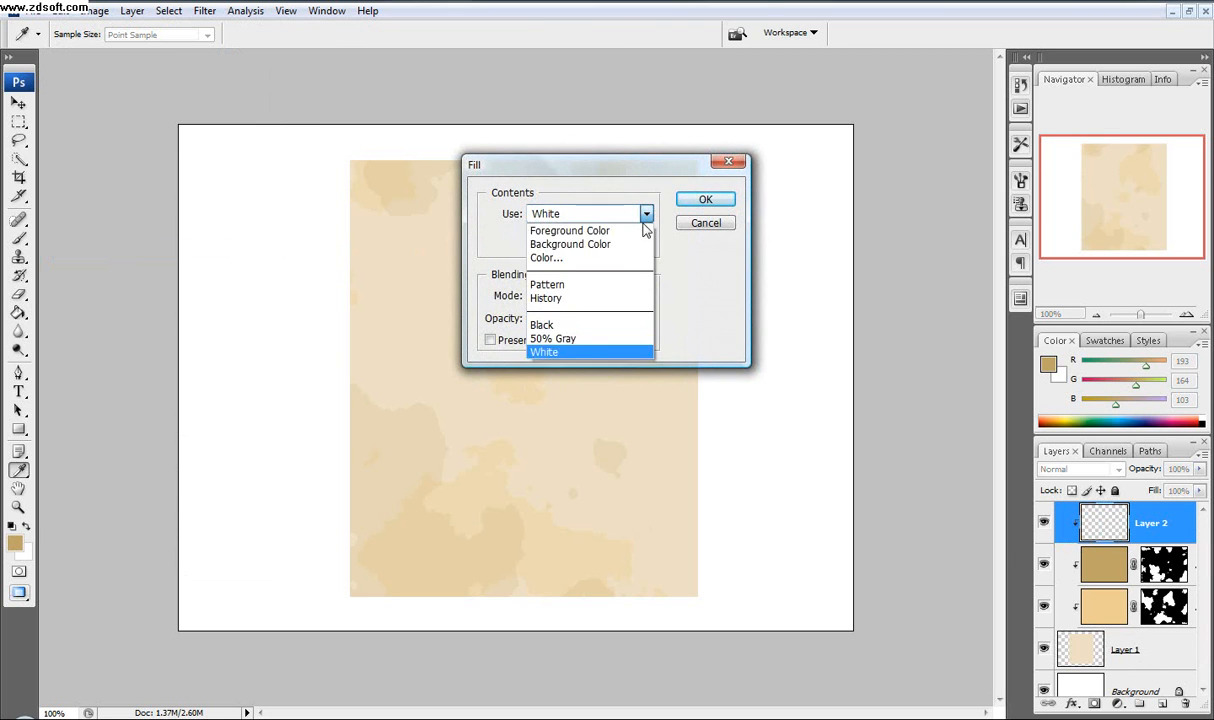
left_click(612, 338)
left_click(706, 200)
key("g")
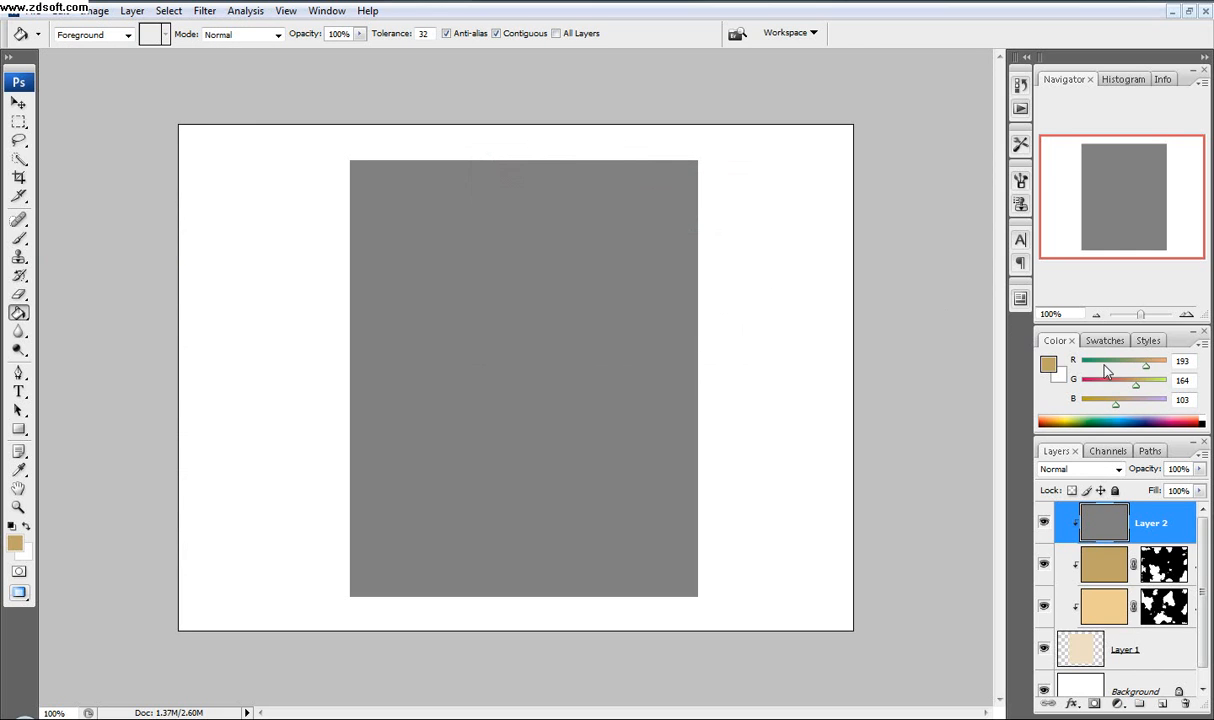
left_click(1118, 469)
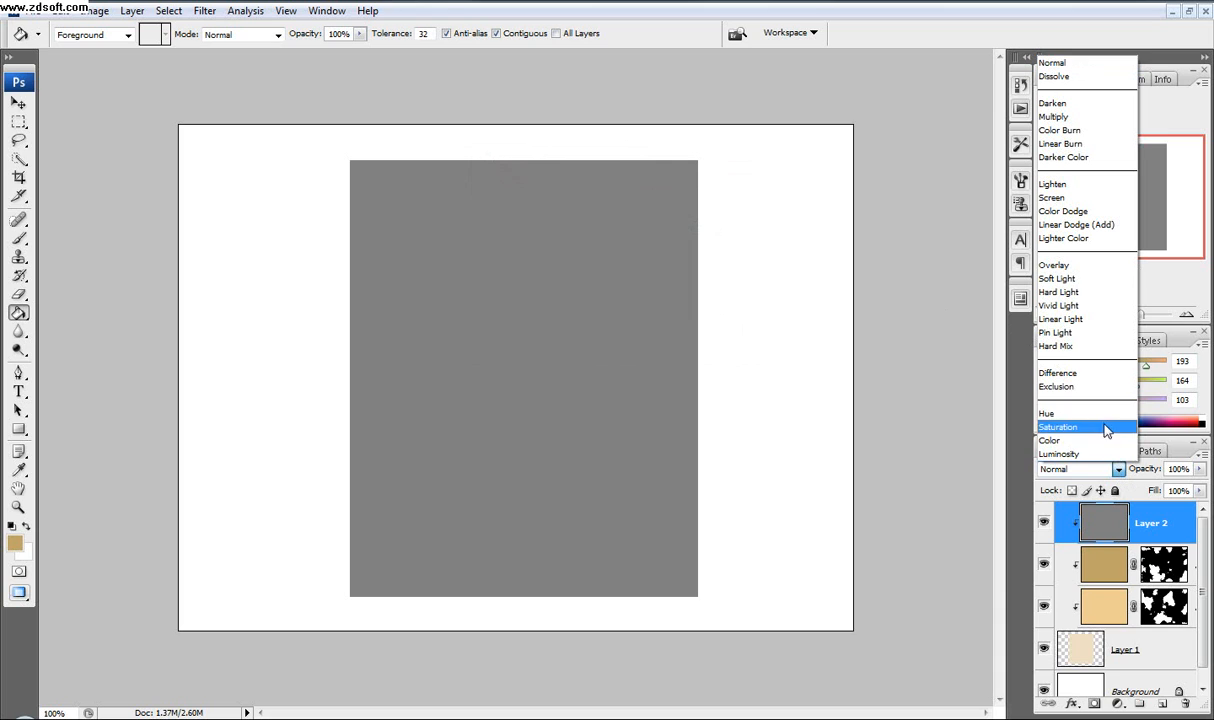
left_click(1082, 279)
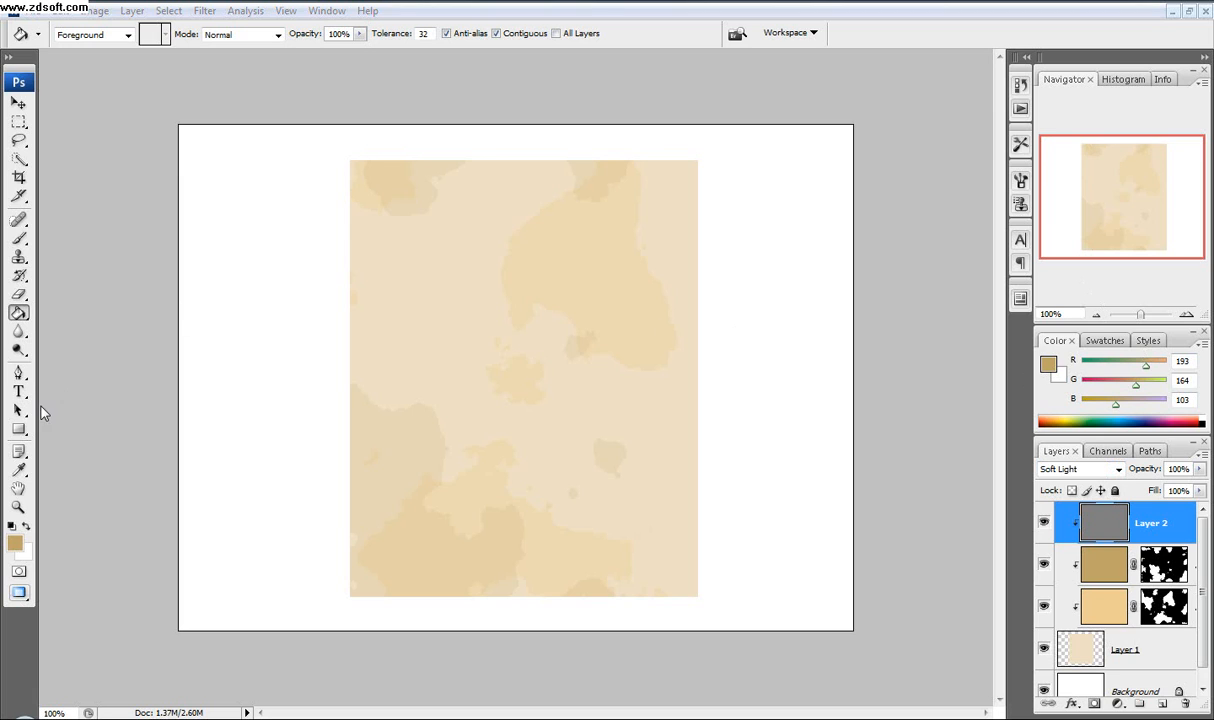
- Darken streaks at the rectangle's left side, lower-right corner and upper right on Layer 2 using the Burn tool with Shadows range and 100% exposure
left_click(18, 349)
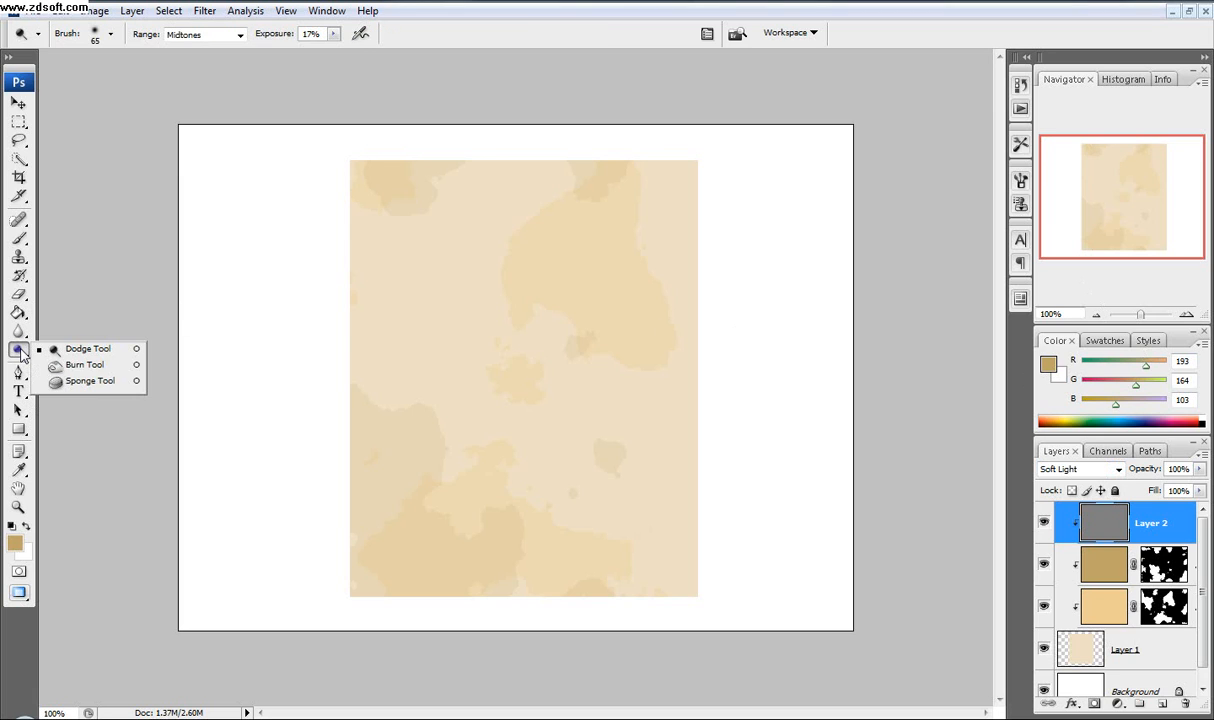
left_click(70, 366)
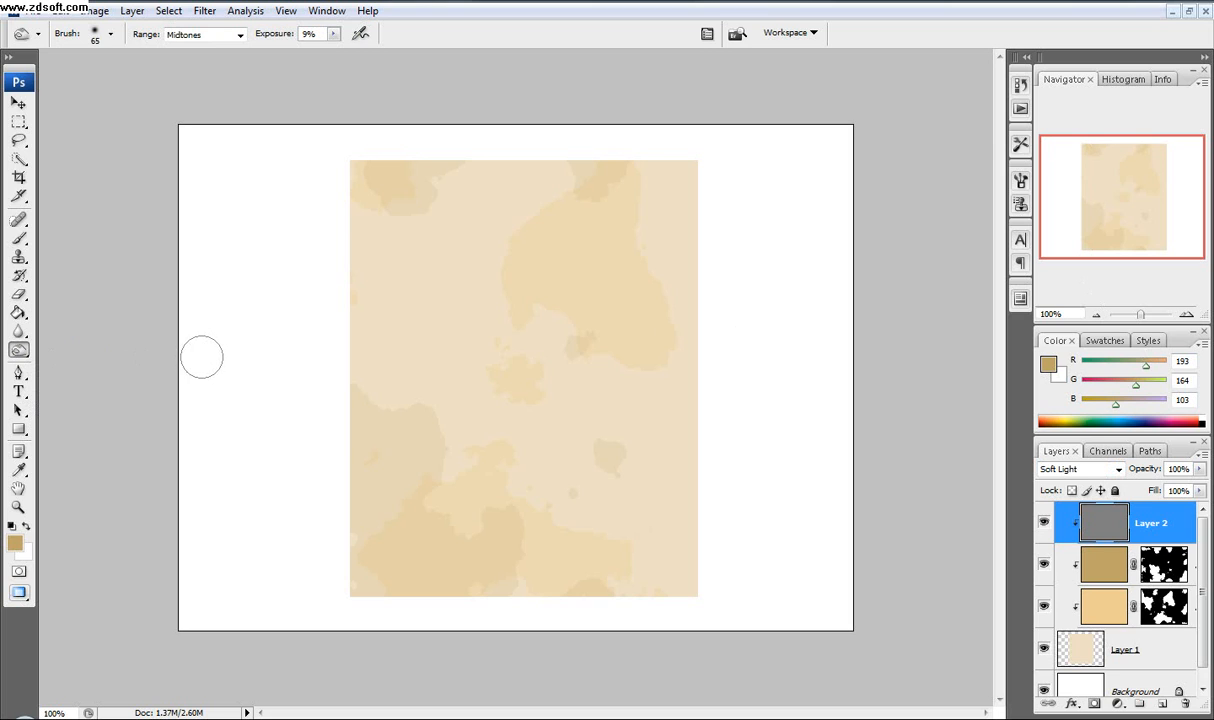
left_click(111, 34)
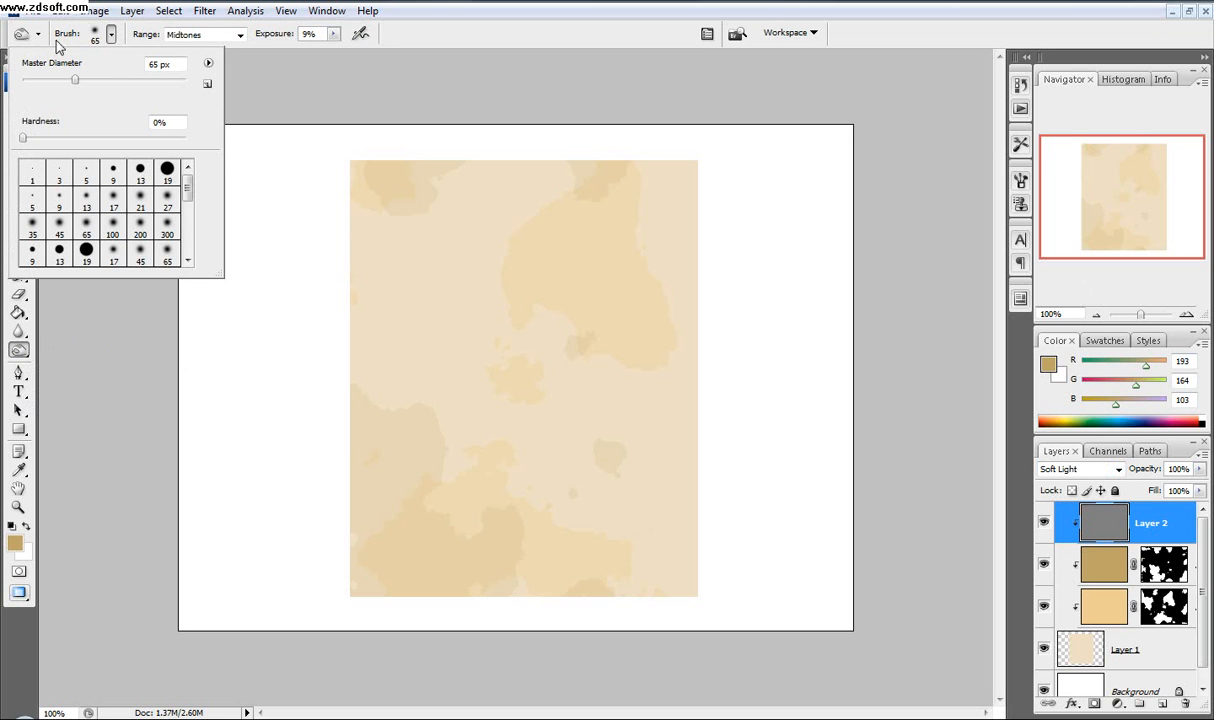
key("Escape")
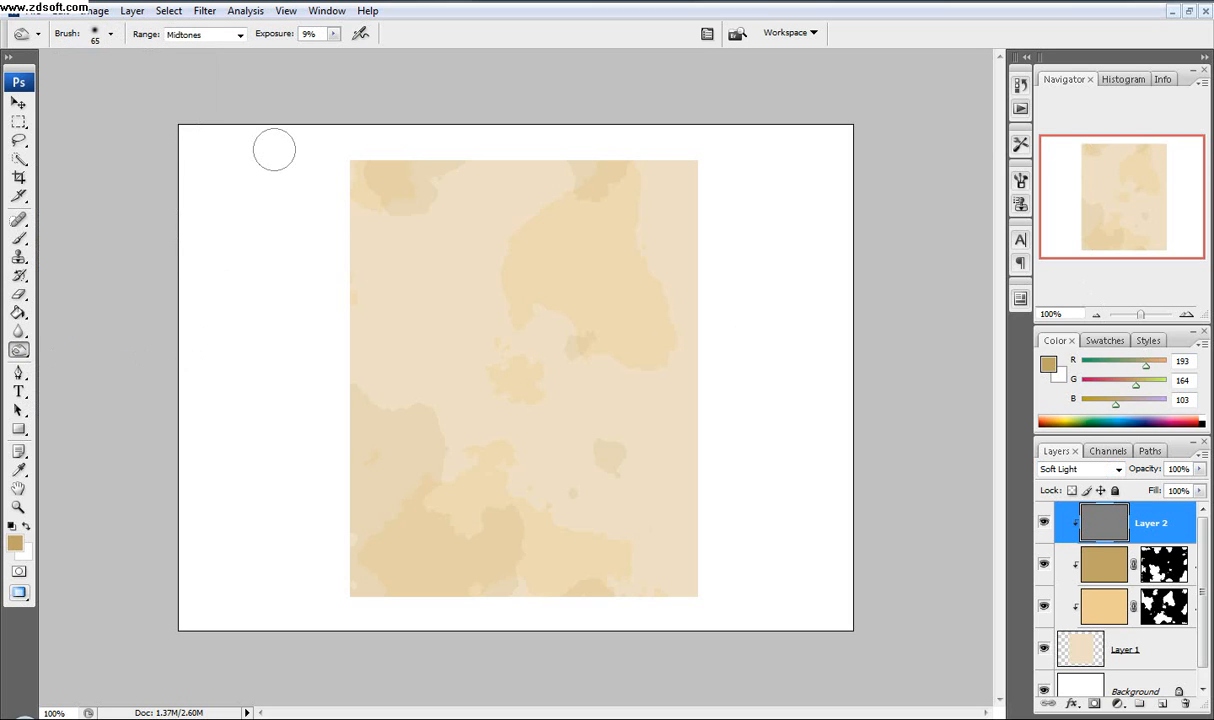
left_click(239, 36)
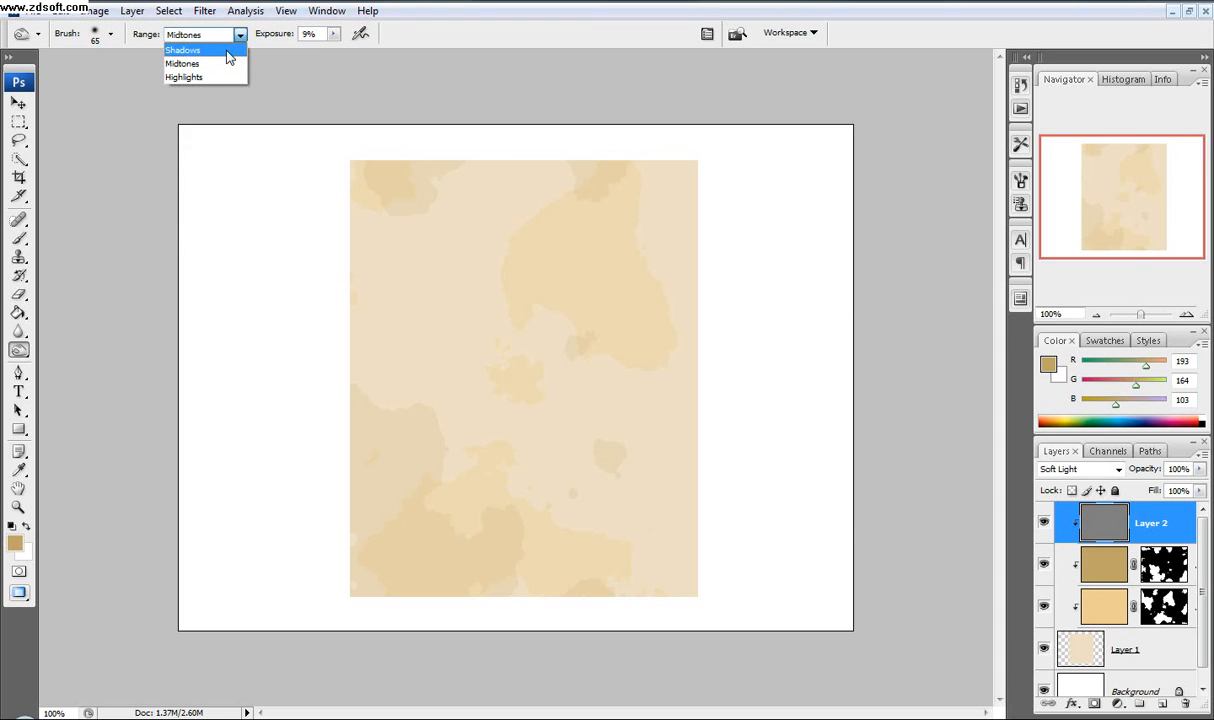
left_click(228, 57)
left_click_drag(270, 40, 290, 36)
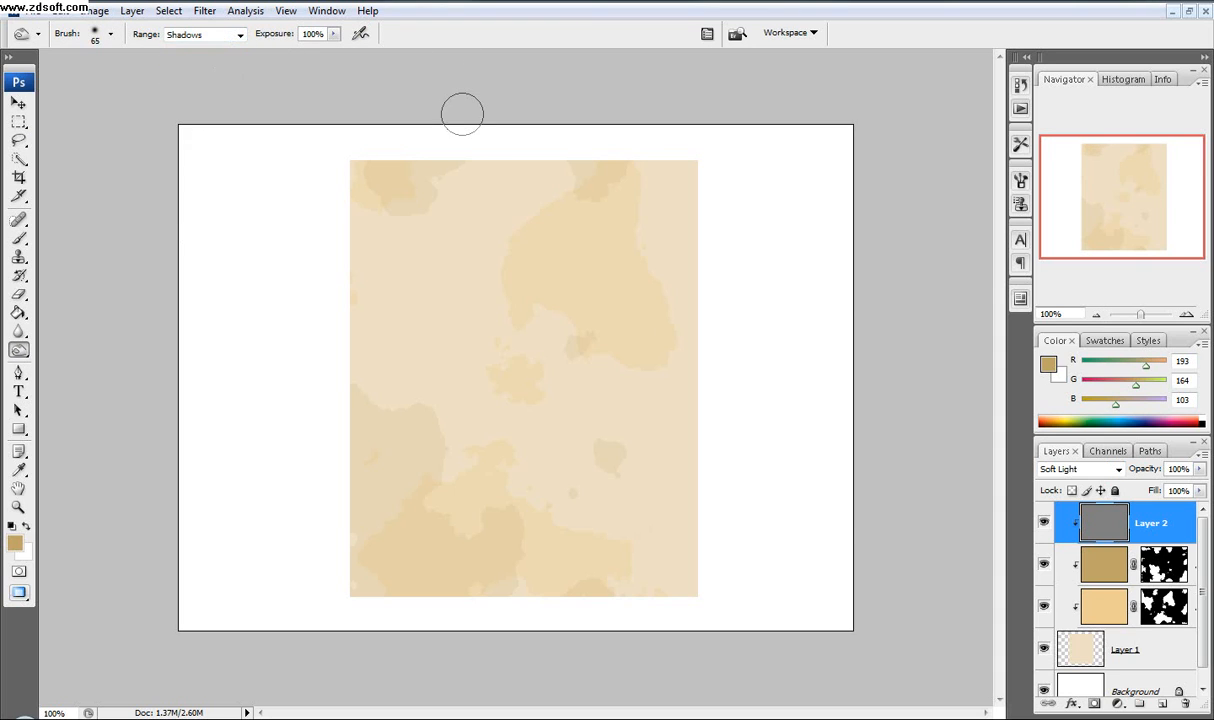
left_click_drag(385, 375, 430, 455)
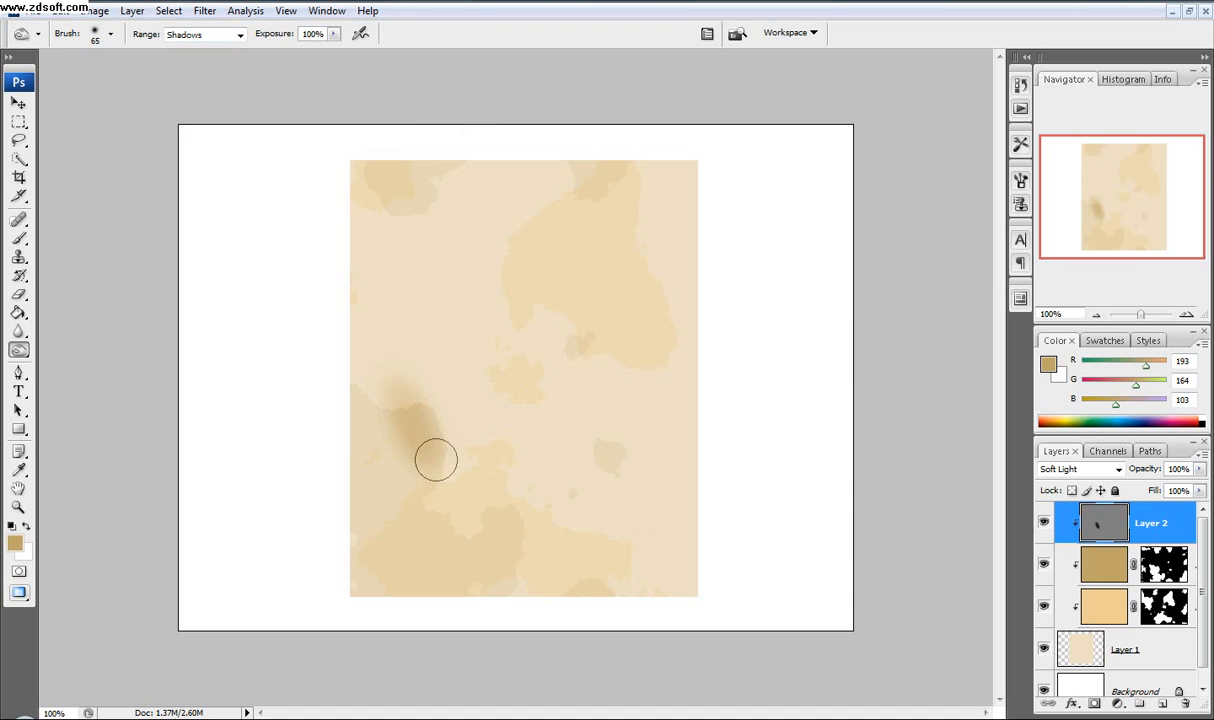
mouse_move(683, 524)
left_mouse_down()
mouse_move(620, 583)
mouse_move(605, 540)
left_mouse_up()
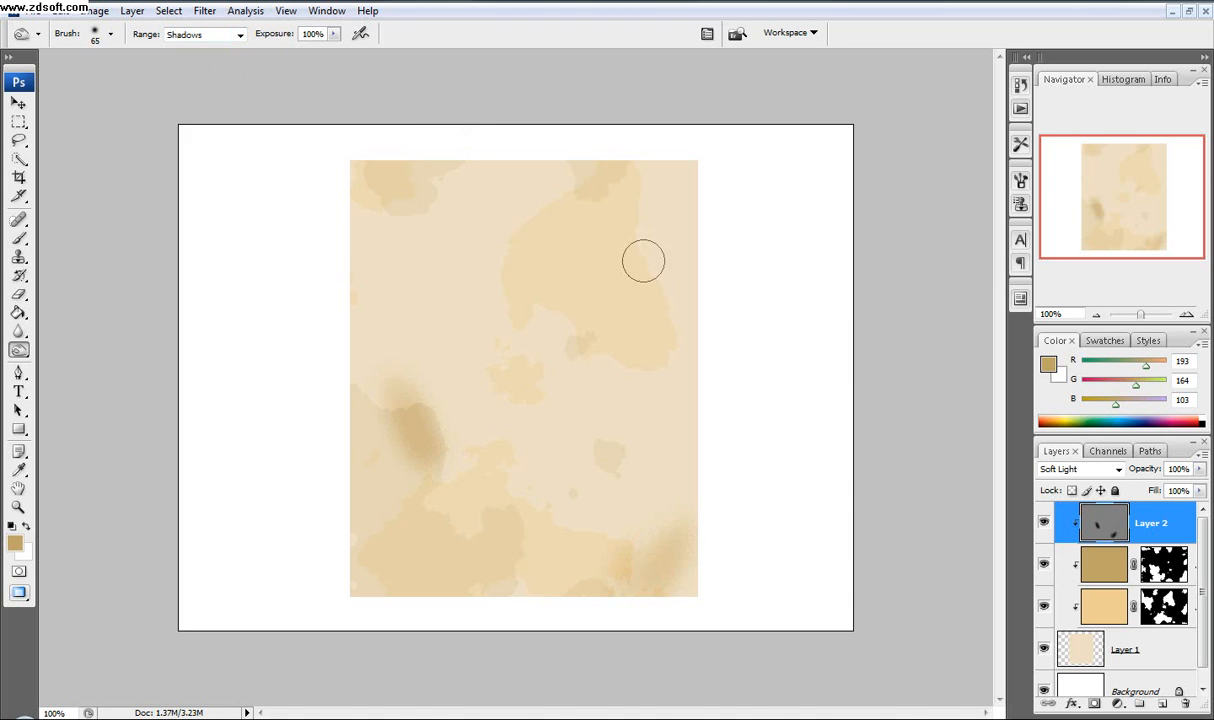
left_click_drag(600, 157, 605, 234)
left_click_drag(625, 222, 602, 238)
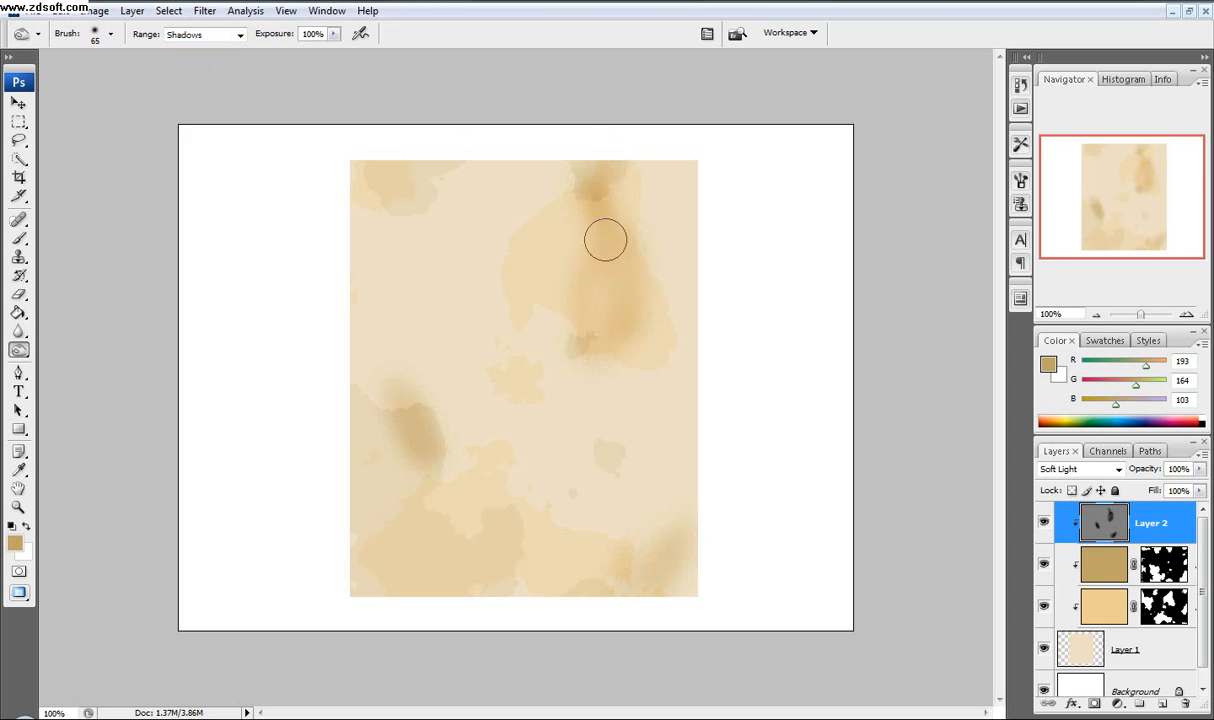
- Enlarge the Burn brush to 100 px and burn more shadow folds along the left edge, corners, center and right side of the rectangle
key("bracketright")
key("bracketright")
key("bracketright")
key("bracketright")
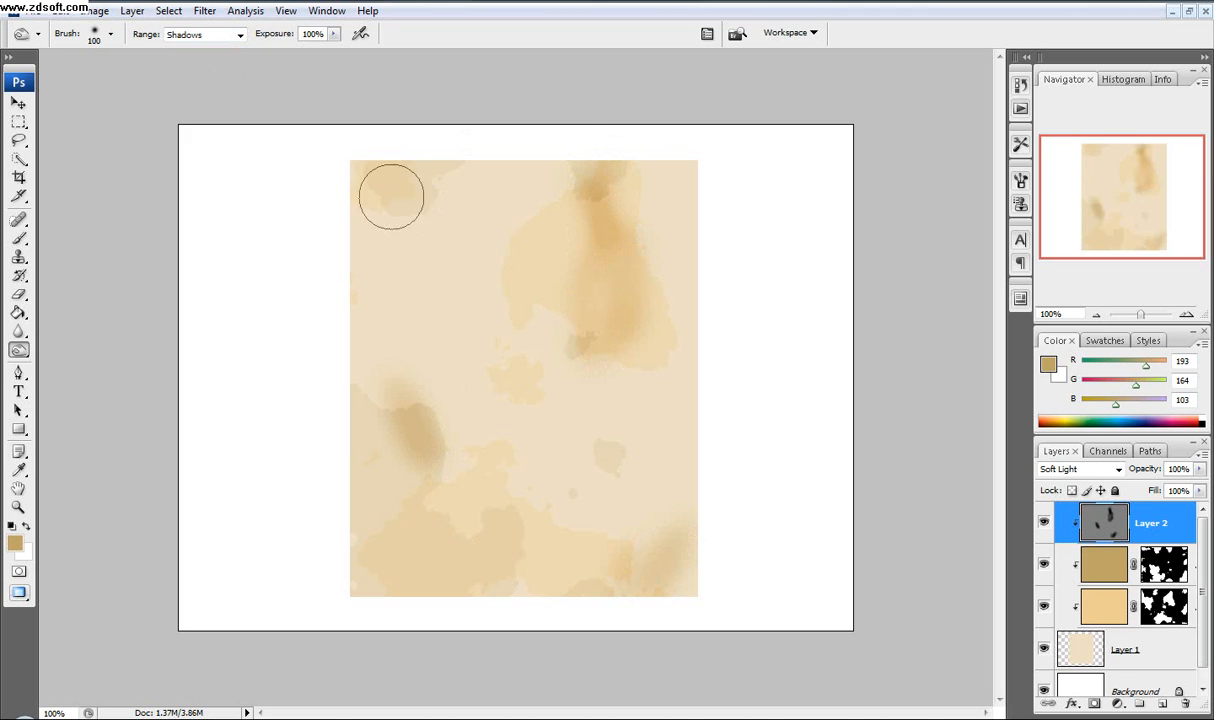
mouse_move(393, 165)
left_mouse_down()
mouse_move(361, 269)
mouse_move(375, 175)
mouse_move(311, 341)
left_mouse_up()
mouse_move(363, 545)
left_mouse_down()
mouse_move(393, 600)
mouse_move(392, 576)
mouse_move(333, 523)
left_mouse_up()
mouse_move(557, 464)
left_mouse_down()
mouse_move(744, 342)
mouse_move(610, 439)
left_mouse_up()
mouse_move(490, 271)
left_mouse_down()
mouse_move(475, 300)
mouse_move(471, 244)
mouse_move(471, 302)
mouse_move(479, 268)
mouse_move(440, 285)
mouse_move(502, 273)
mouse_move(523, 344)
left_mouse_up()
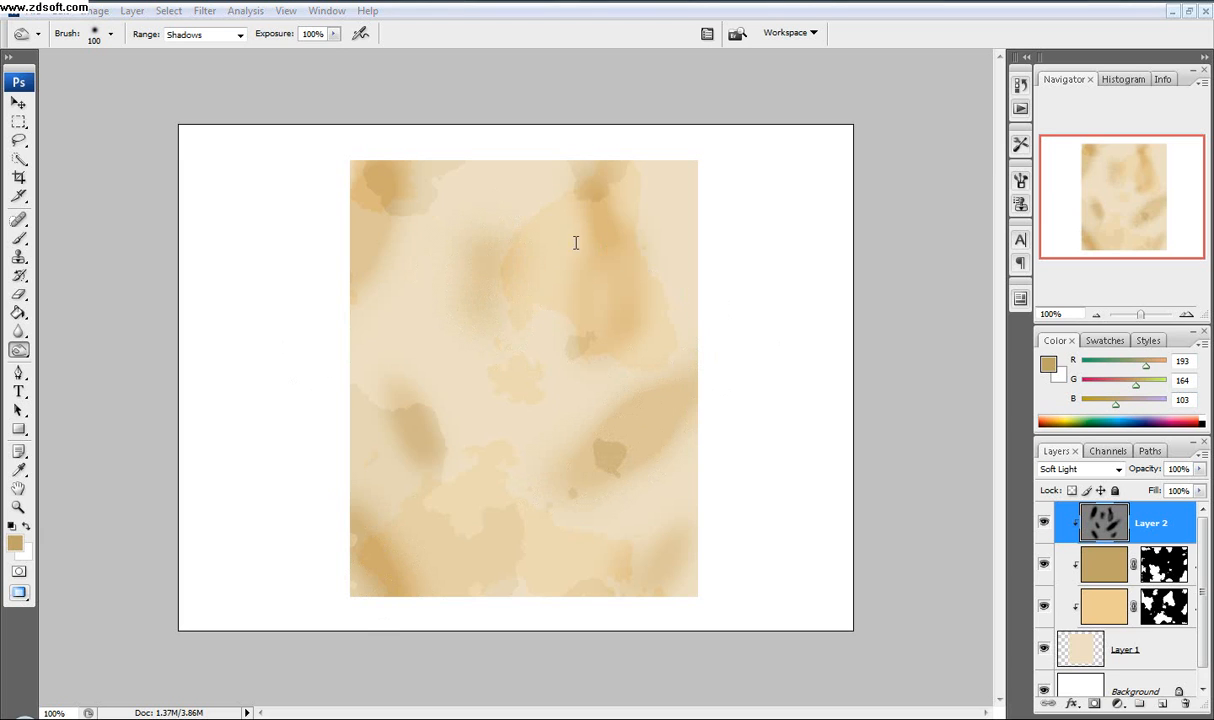
mouse_move(482, 271)
left_mouse_down()
mouse_move(465, 305)
mouse_move(513, 410)
mouse_move(664, 310)
mouse_move(671, 272)
mouse_move(656, 202)
mouse_move(466, 285)
mouse_move(449, 344)
mouse_move(358, 359)
mouse_move(390, 350)
mouse_move(526, 520)
mouse_move(507, 424)
mouse_move(593, 531)
mouse_move(577, 562)
mouse_move(518, 595)
mouse_move(458, 562)
mouse_move(357, 441)
mouse_move(390, 454)
mouse_move(486, 402)
mouse_move(540, 398)
mouse_move(508, 192)
left_mouse_up()
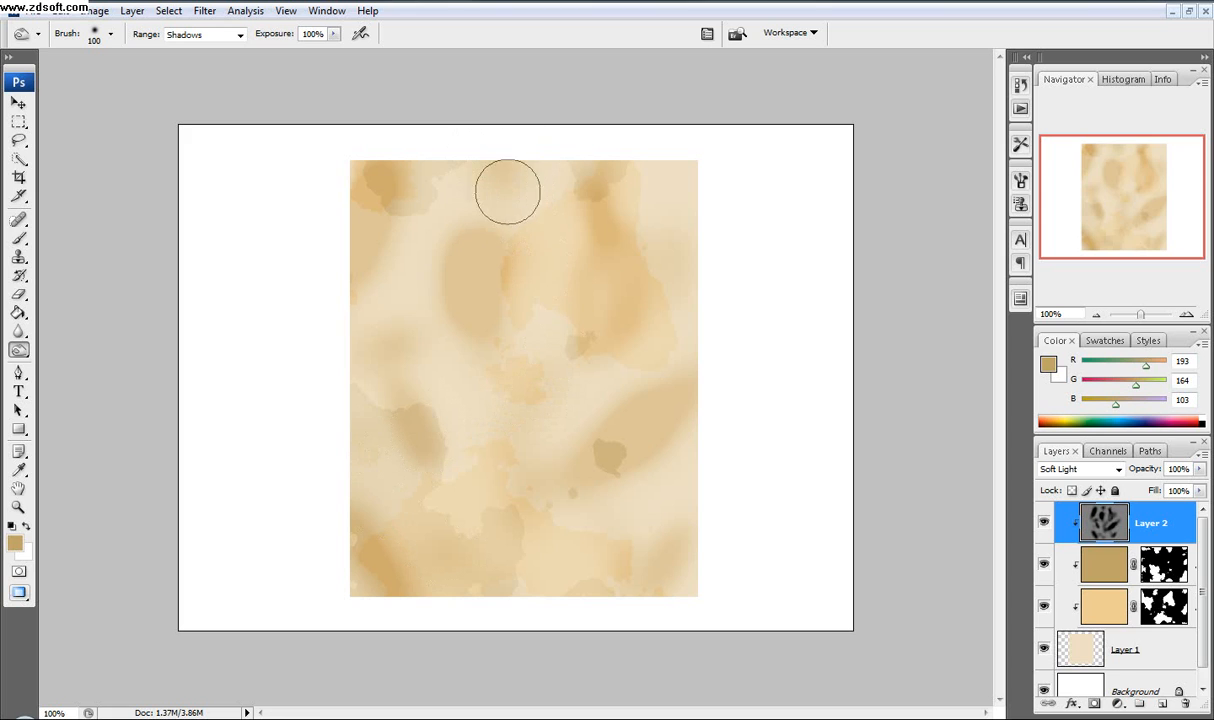
- Lighten areas between and over the burned folds on Layer 2 using the Dodge tool with Shadows range and 100% exposure
left_click(19, 352)
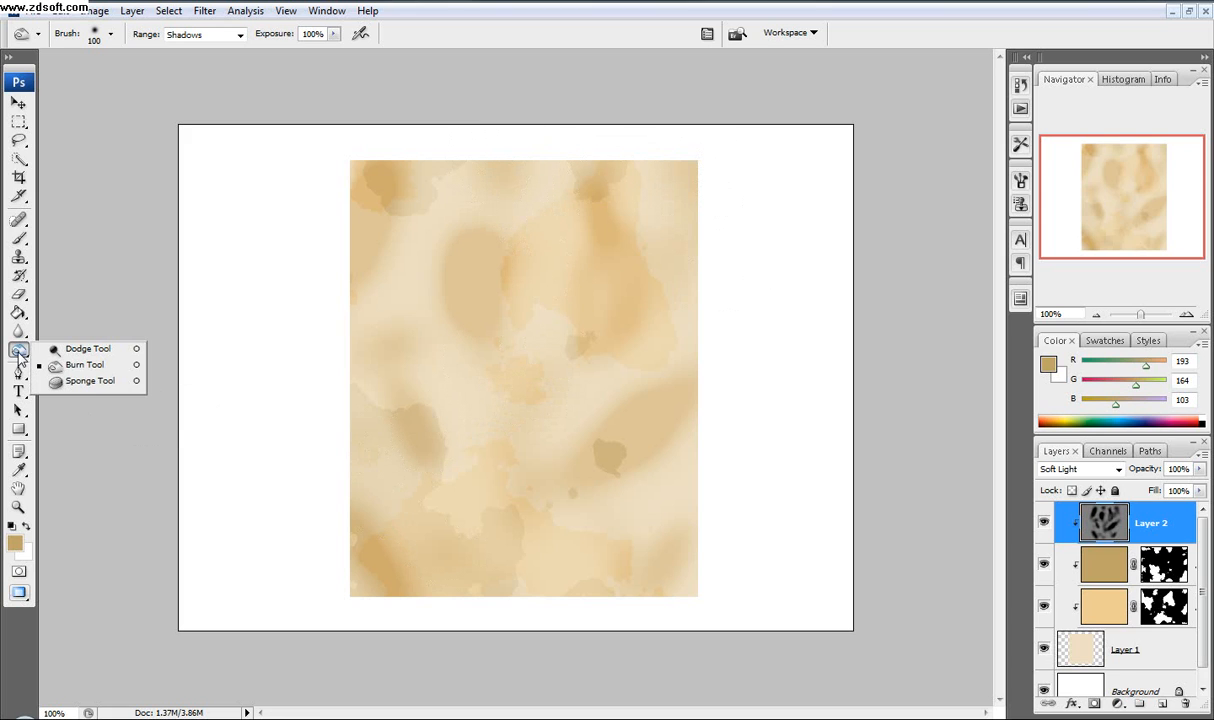
left_click(109, 350)
left_click_drag(293, 36, 405, 42)
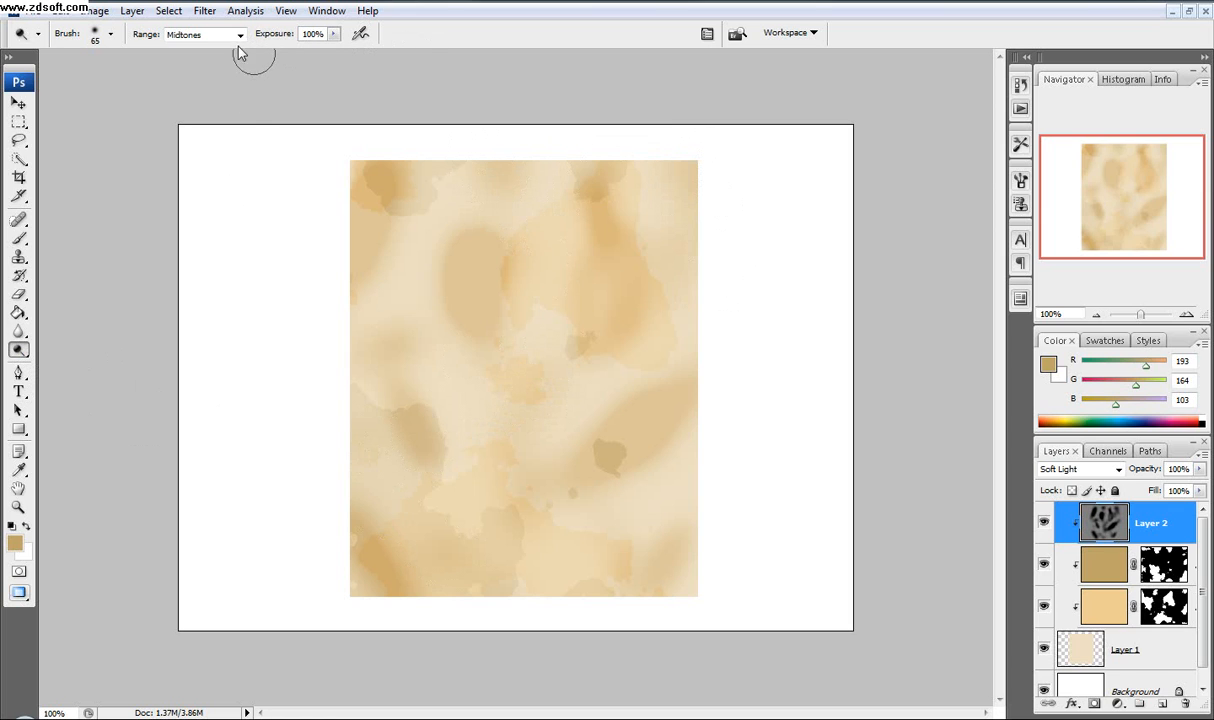
left_click(240, 35)
left_click(225, 50)
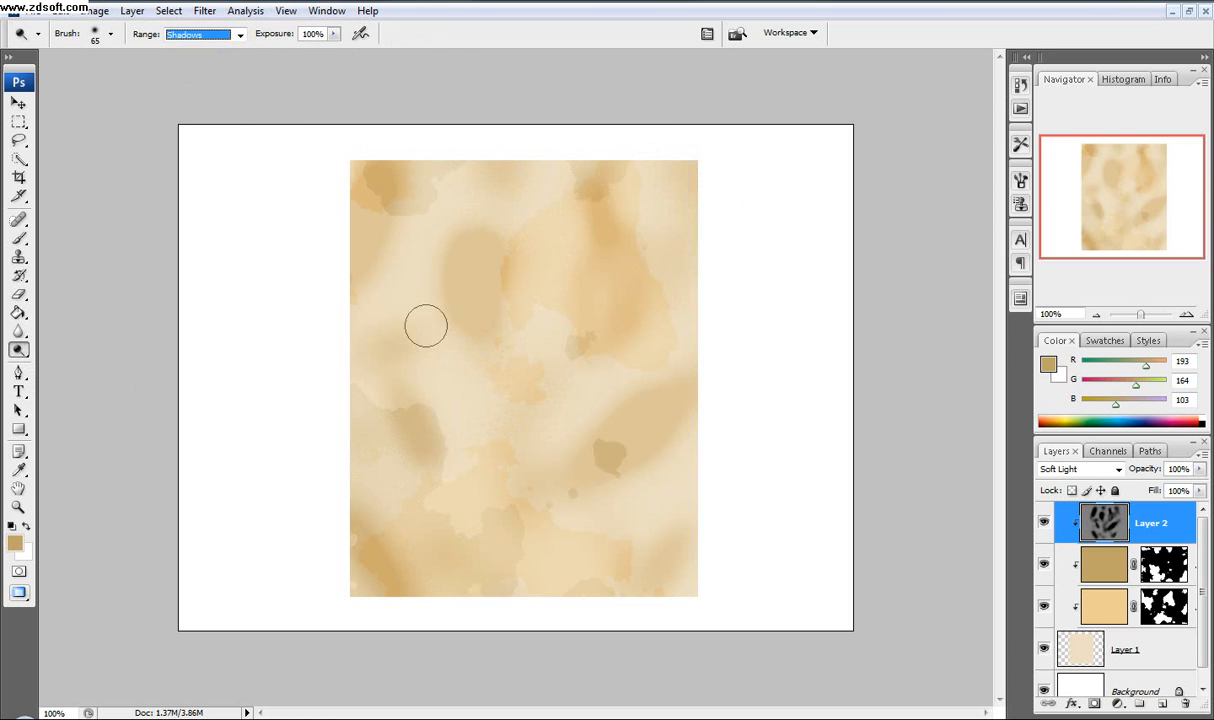
mouse_move(428, 347)
left_mouse_down()
mouse_move(465, 404)
mouse_move(502, 410)
mouse_move(573, 333)
mouse_move(573, 416)
mouse_move(569, 401)
mouse_move(445, 523)
mouse_move(384, 489)
mouse_move(444, 536)
mouse_move(540, 565)
mouse_move(669, 465)
mouse_move(648, 311)
mouse_move(673, 219)
mouse_move(675, 271)
mouse_move(505, 202)
mouse_move(501, 258)
mouse_move(478, 235)
mouse_move(496, 277)
mouse_move(464, 275)
mouse_move(496, 343)
mouse_move(477, 310)
mouse_move(557, 371)
mouse_move(490, 191)
mouse_move(434, 137)
mouse_move(486, 215)
mouse_move(557, 278)
mouse_move(544, 260)
mouse_move(464, 308)
mouse_move(619, 305)
mouse_move(538, 388)
mouse_move(555, 284)
mouse_move(539, 218)
mouse_move(566, 282)
mouse_move(492, 376)
mouse_move(377, 268)
mouse_move(470, 269)
mouse_move(661, 333)
mouse_move(638, 411)
mouse_move(584, 481)
left_mouse_up()
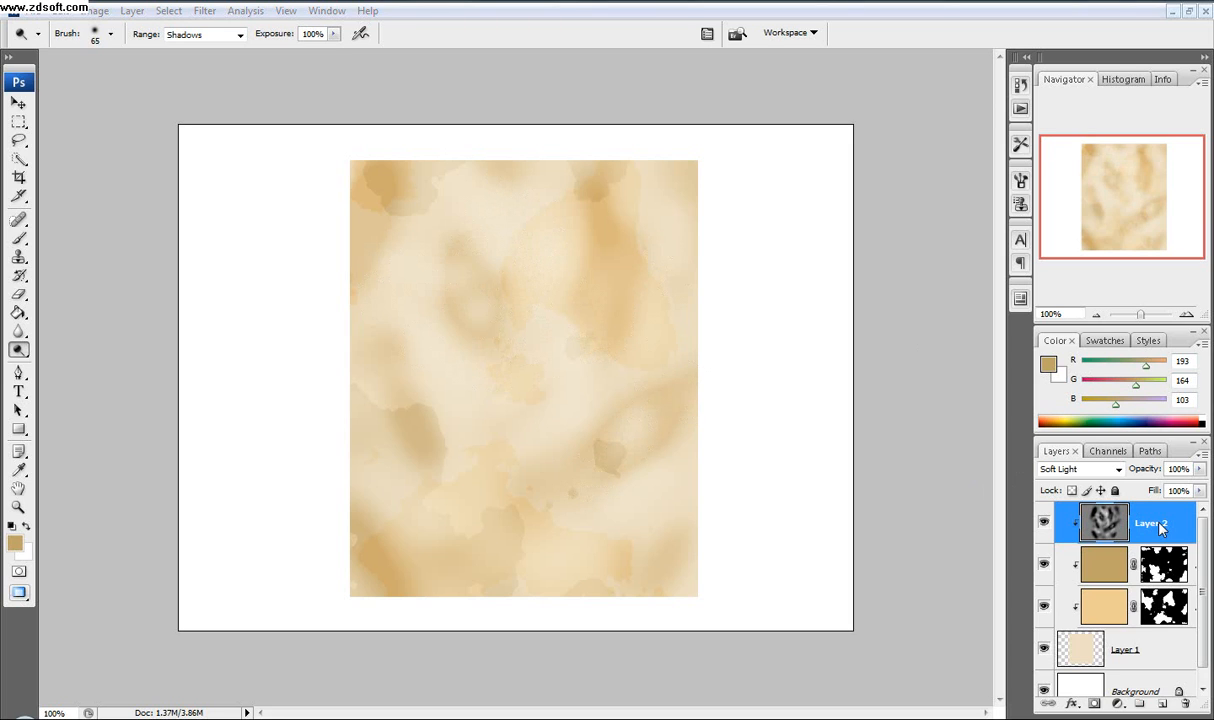
- Reduce the opacity of the Soft Light fold layer, Layer 2, to 40%
left_click_drag(1160, 469, 1112, 469)
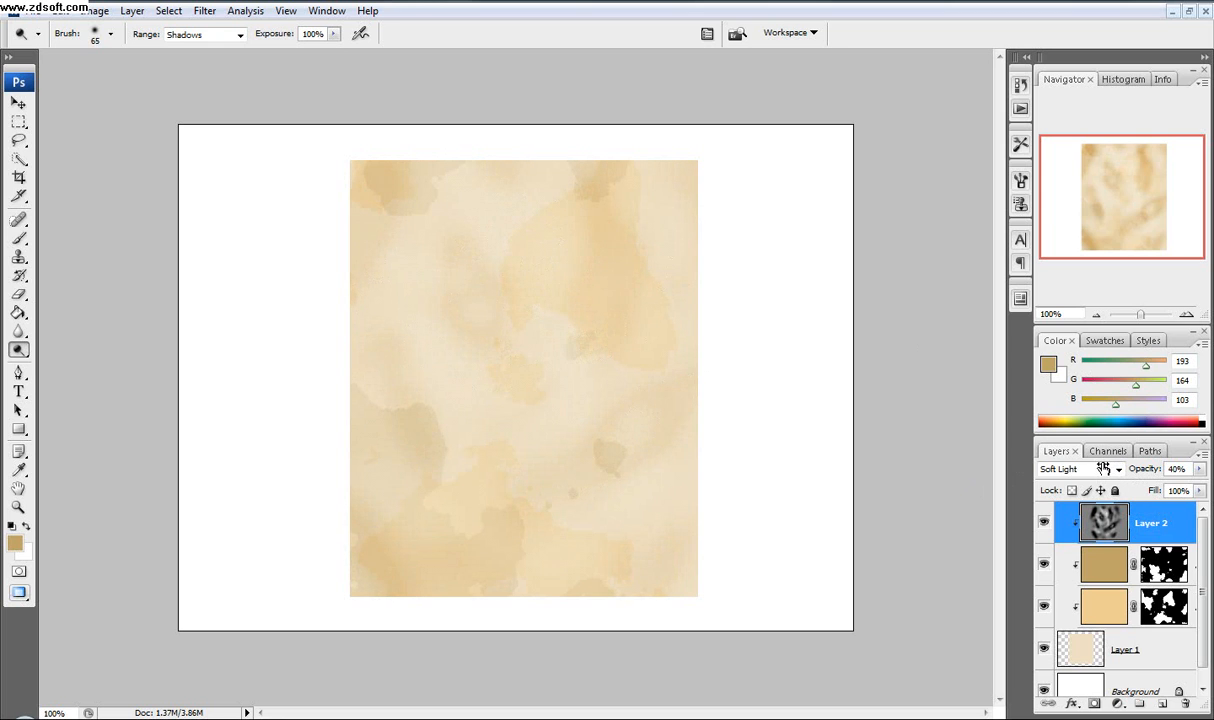
left_click_drag(1110, 469, 1106, 470)
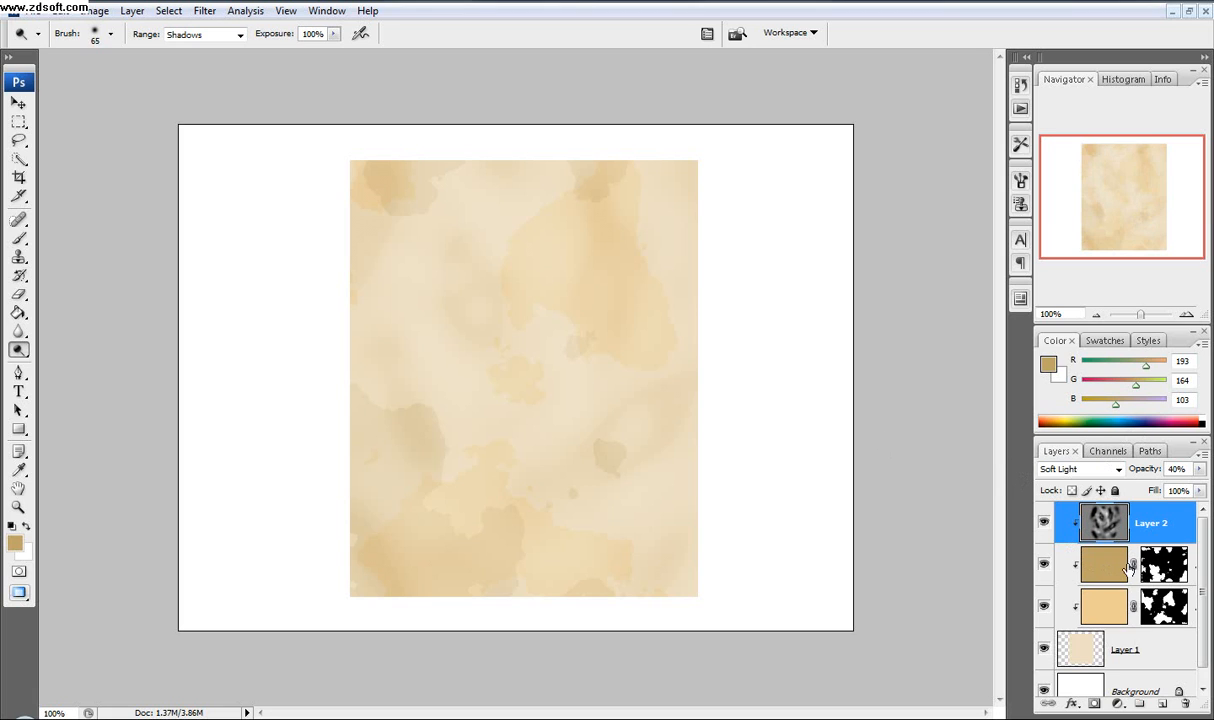
- Soften the mask of the darker brown color layer with a Gaussian Blur of 2.0 pixels radius
left_click(1164, 569)
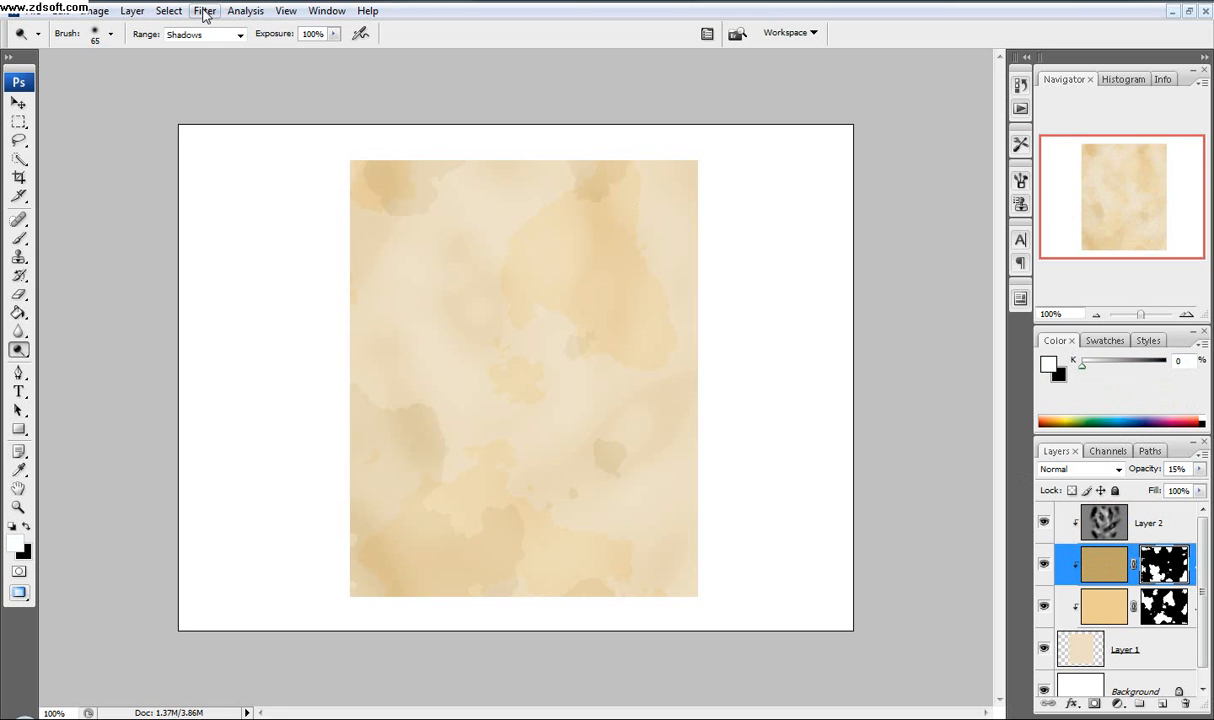
left_click(203, 12)
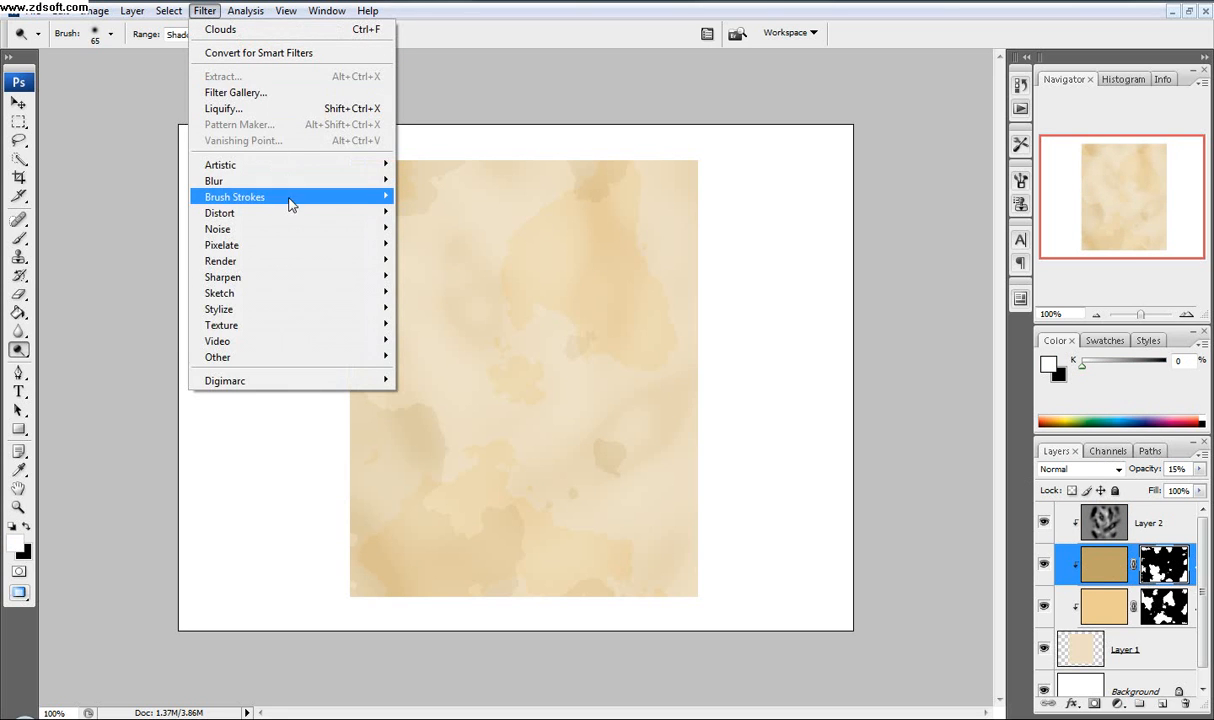
mouse_move(285, 181)
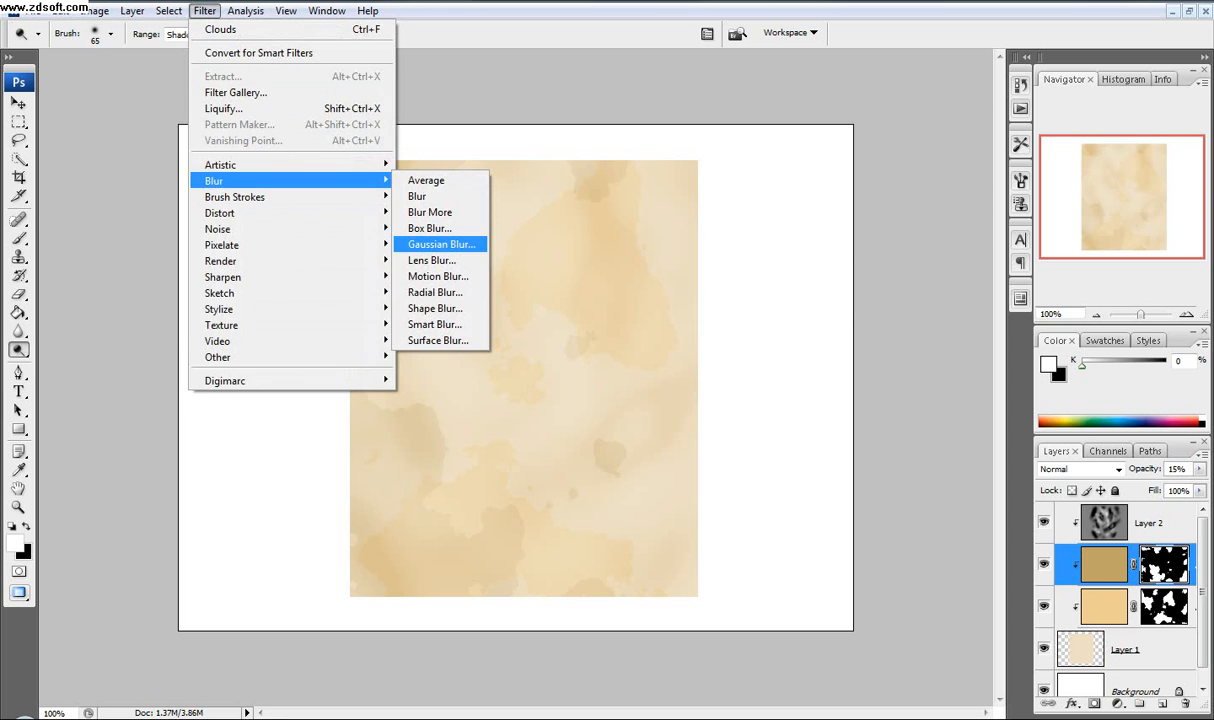
left_click(450, 244)
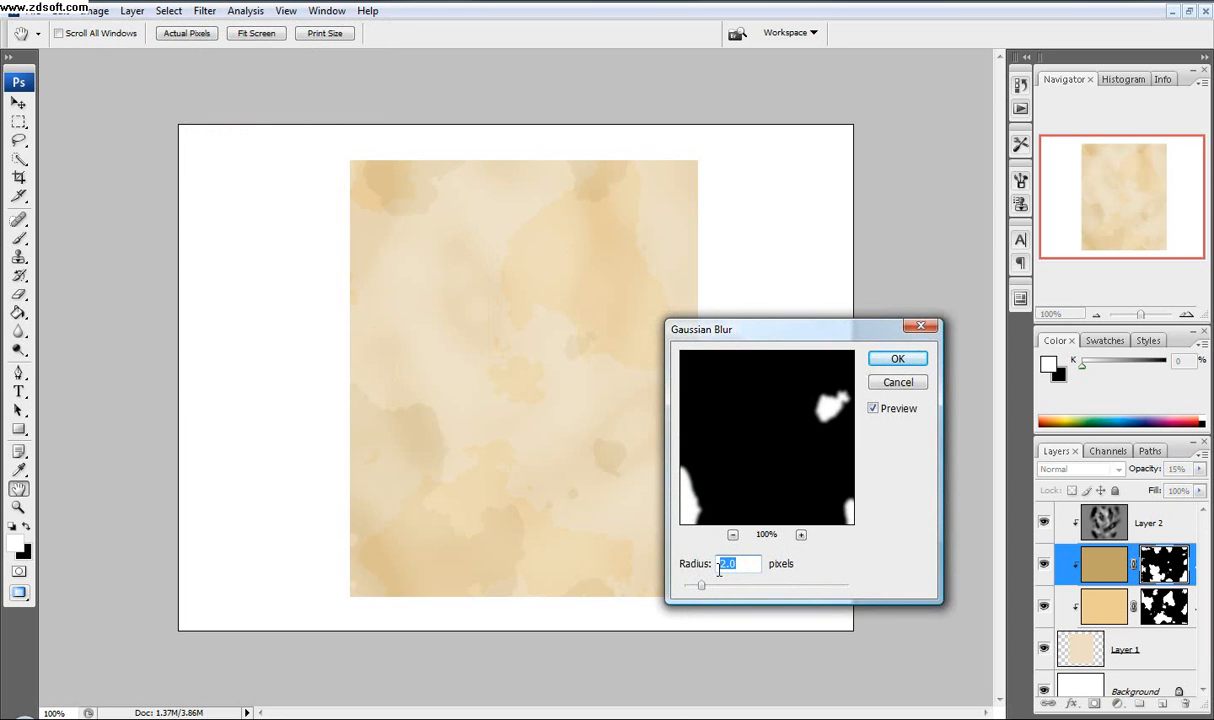
left_click(897, 358)
key("o")
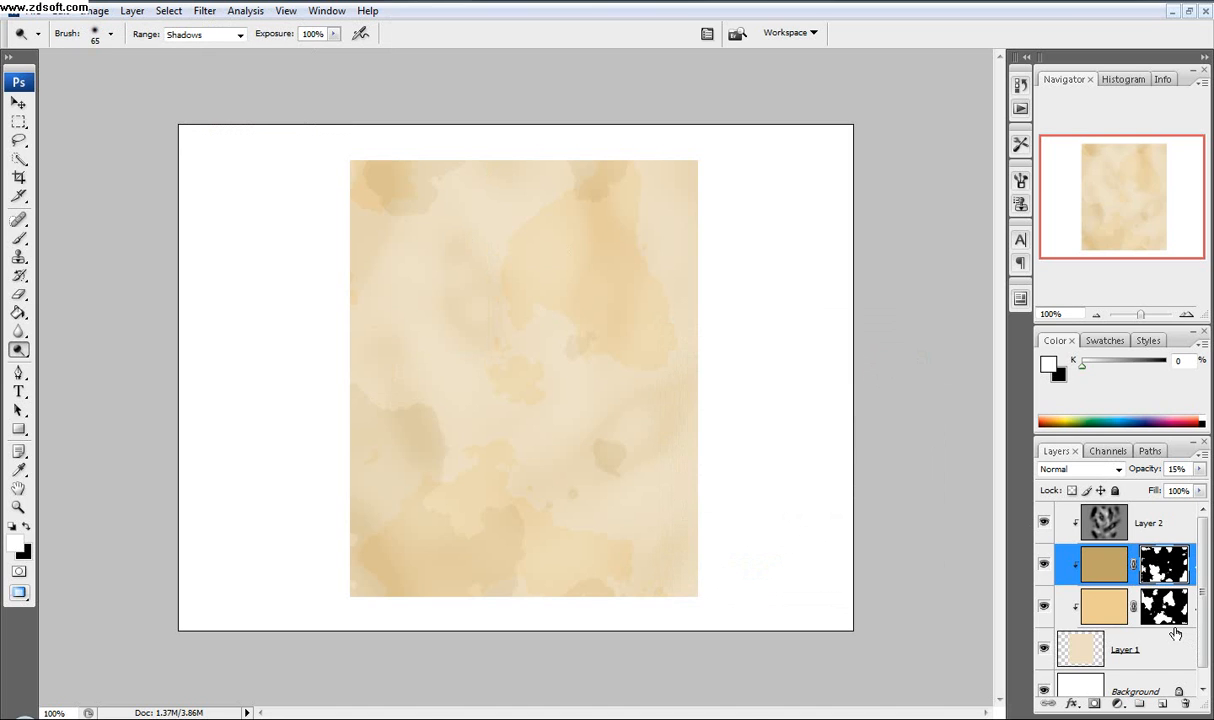
- Apply a Gaussian Blur to the mask of the lighter peach color layer
double_click(1164, 606)
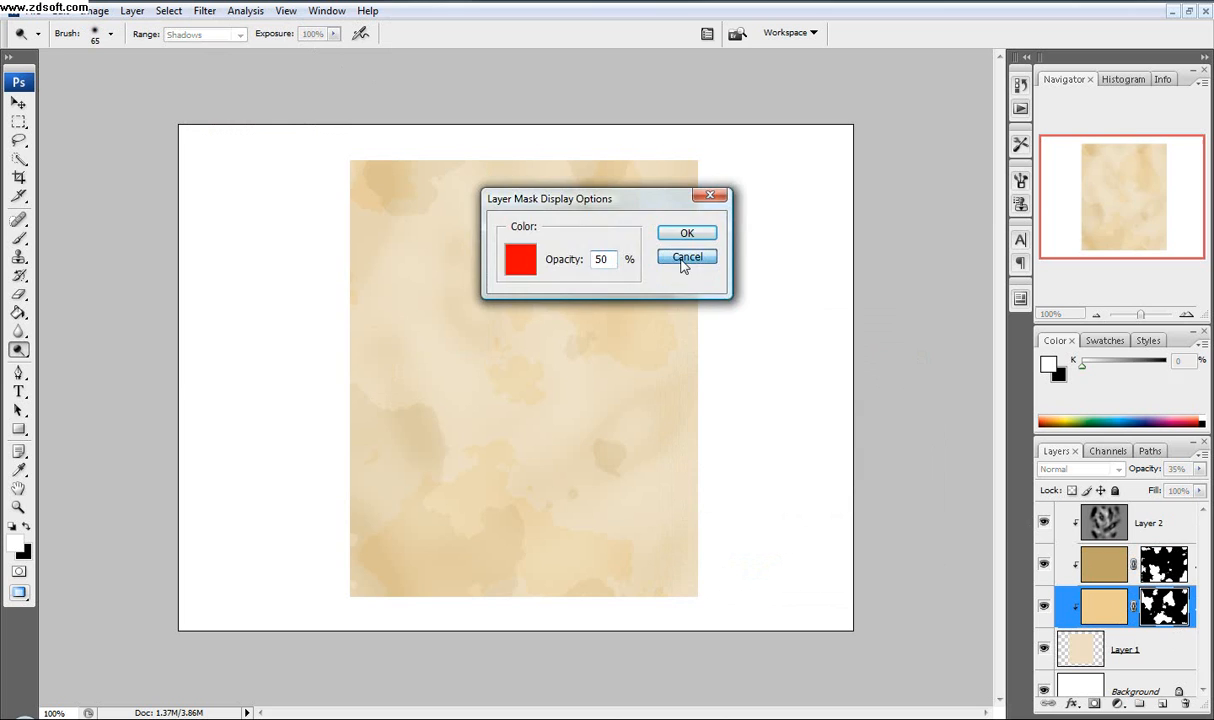
left_click(684, 262)
left_click(205, 12)
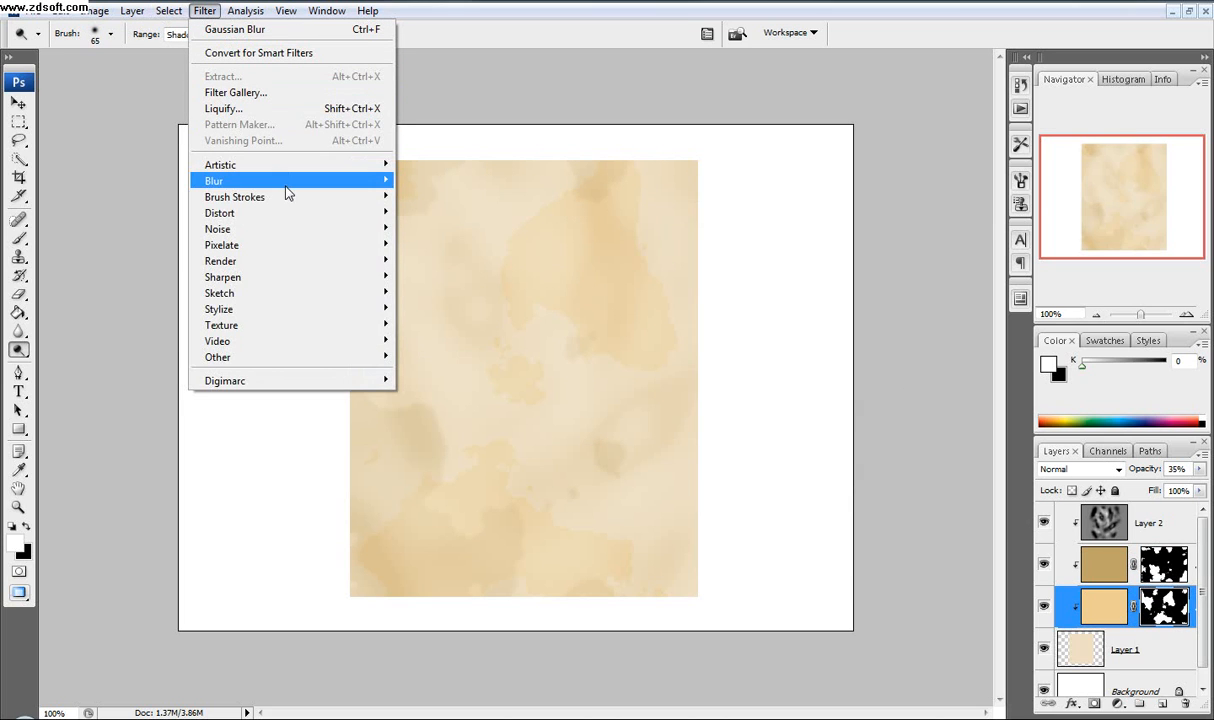
mouse_move(287, 190)
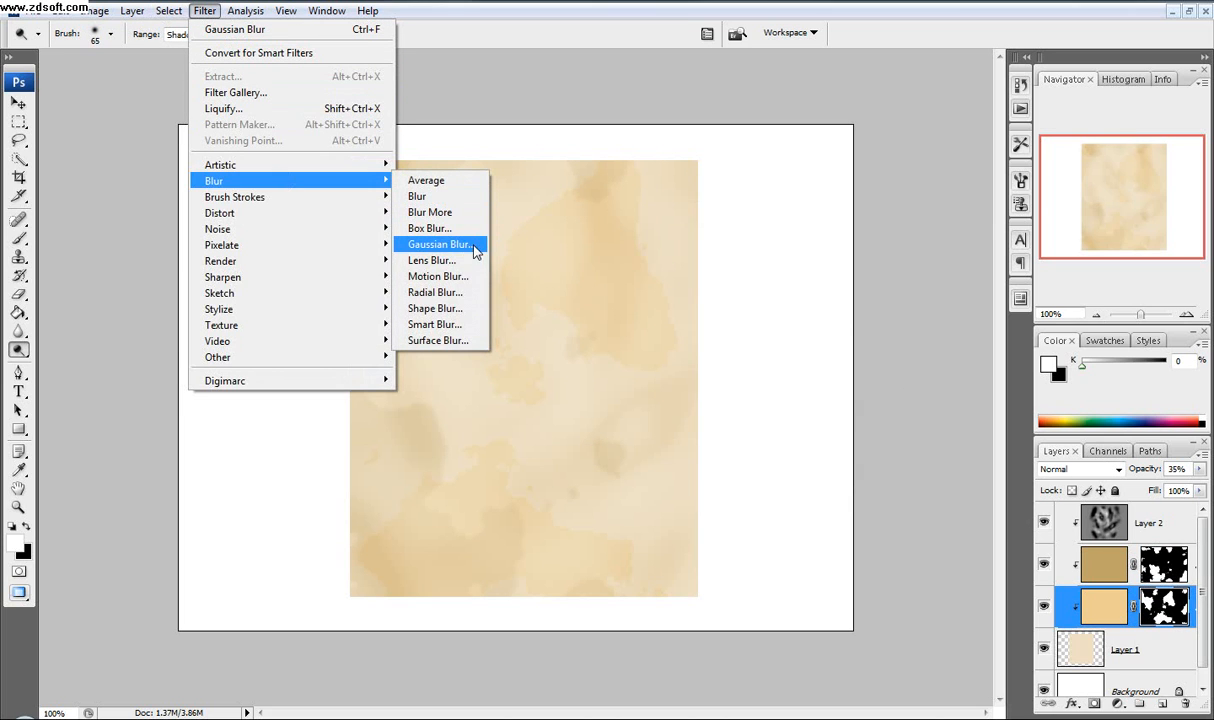
left_click(440, 244)
left_click(905, 357)
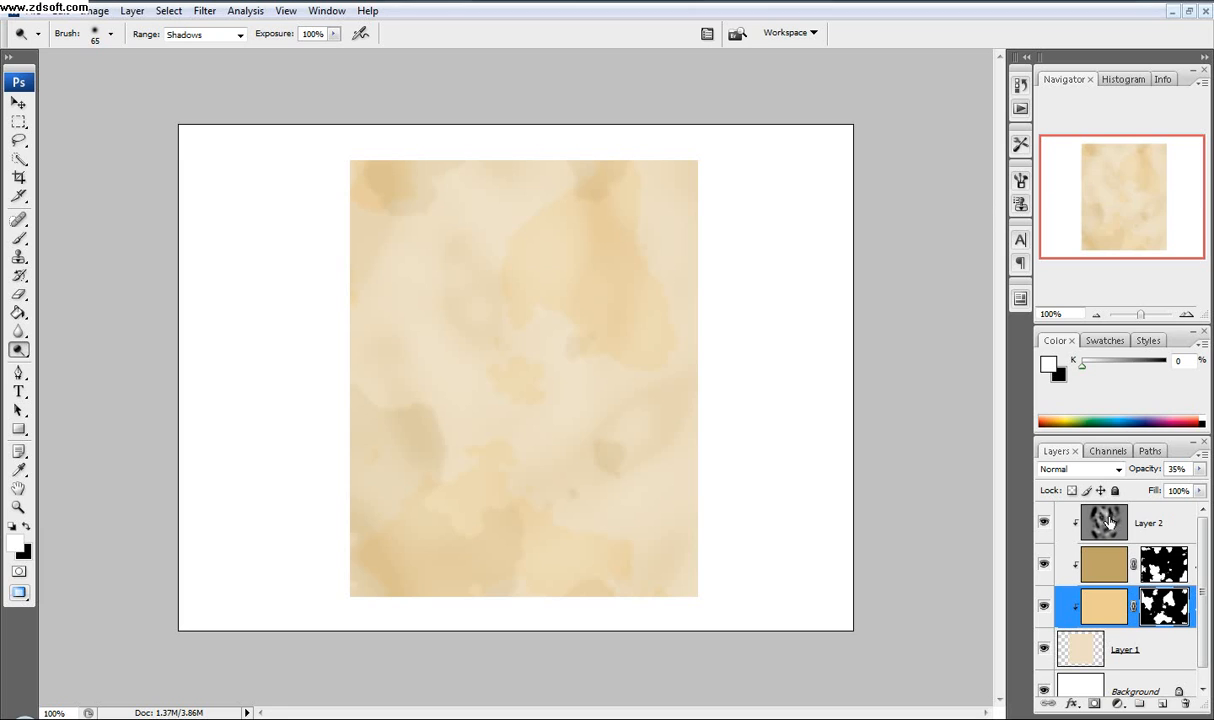
- Add a Pattern fill layer directly above Layer 2
left_click(1105, 526)
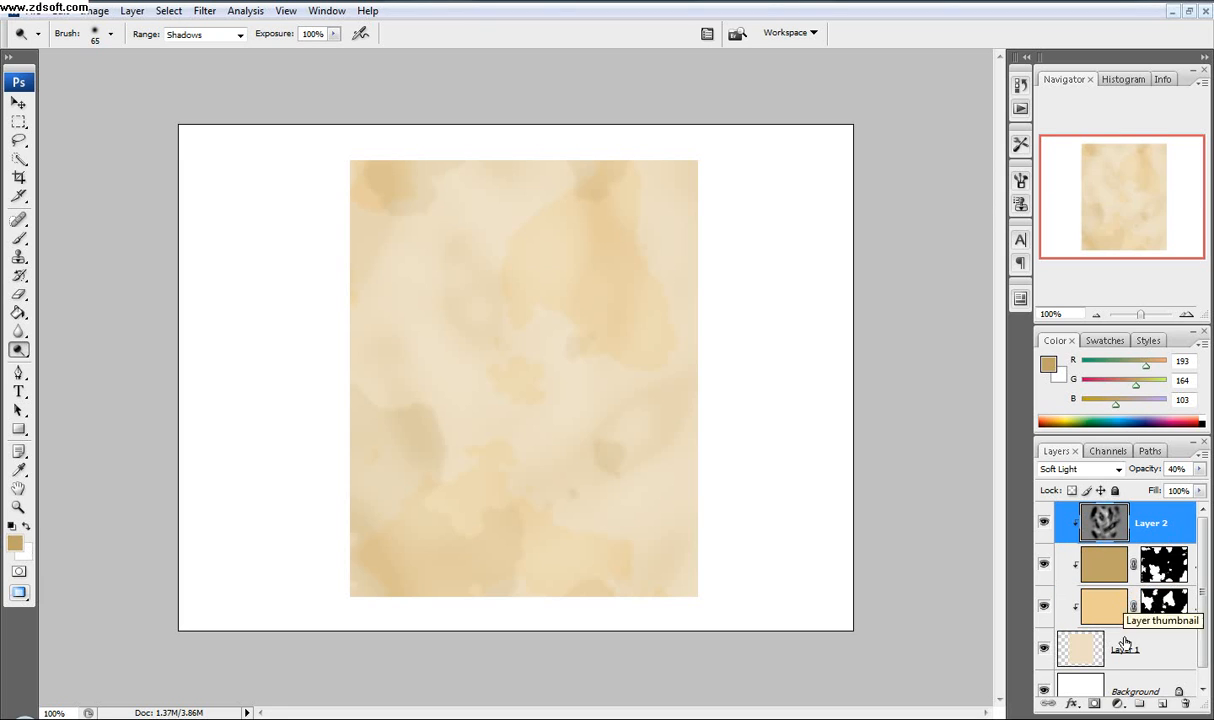
left_click(1118, 704)
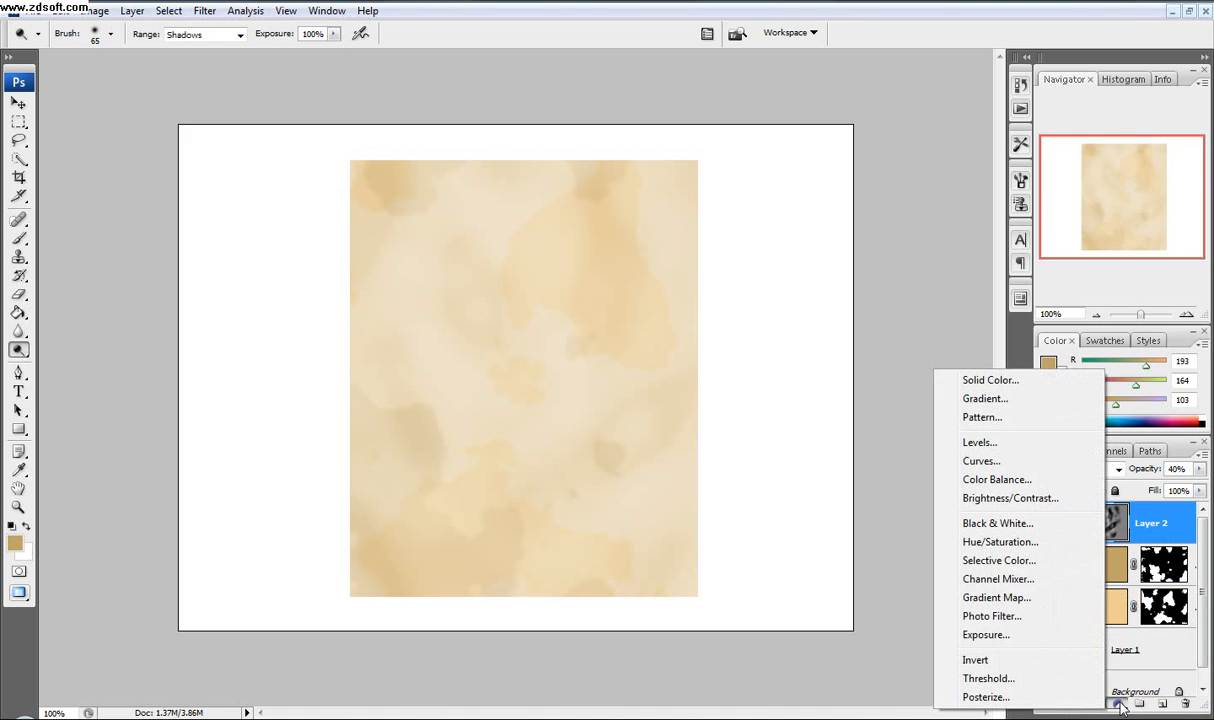
left_click(1013, 420)
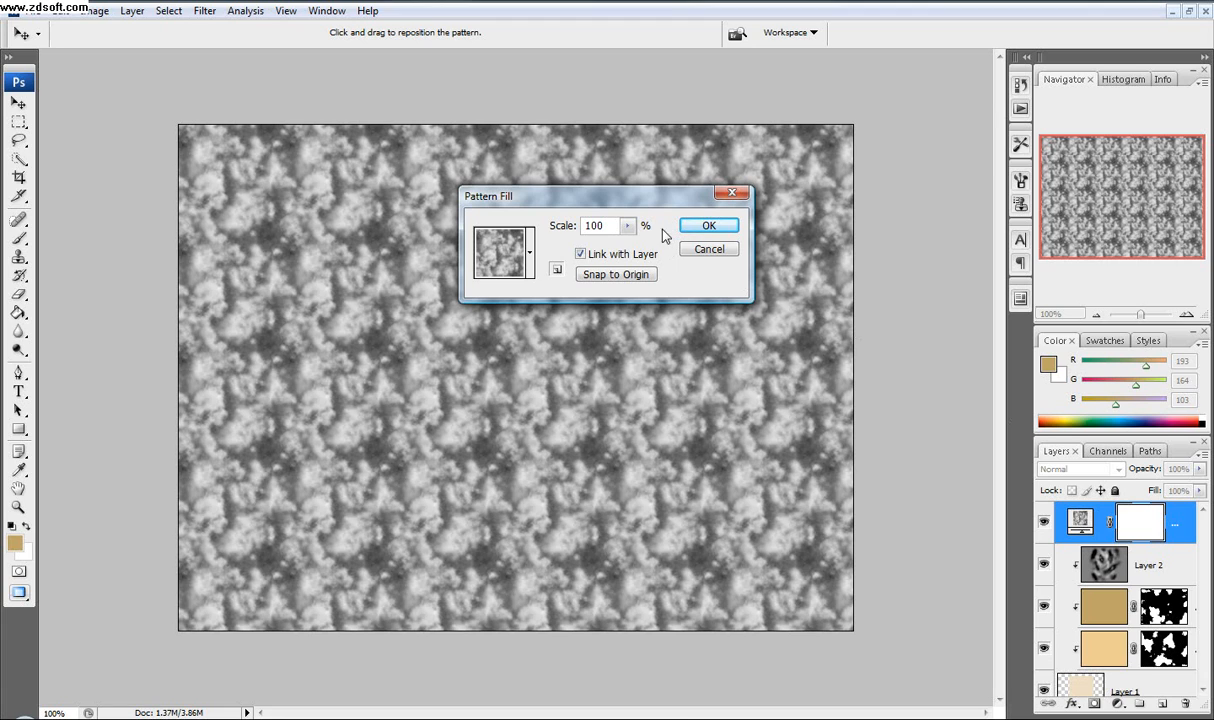
- Replace the available pattern presets with the Rock Patterns set without saving changes to the current patterns
left_click(557, 271)
left_click(596, 271)
left_click(530, 254)
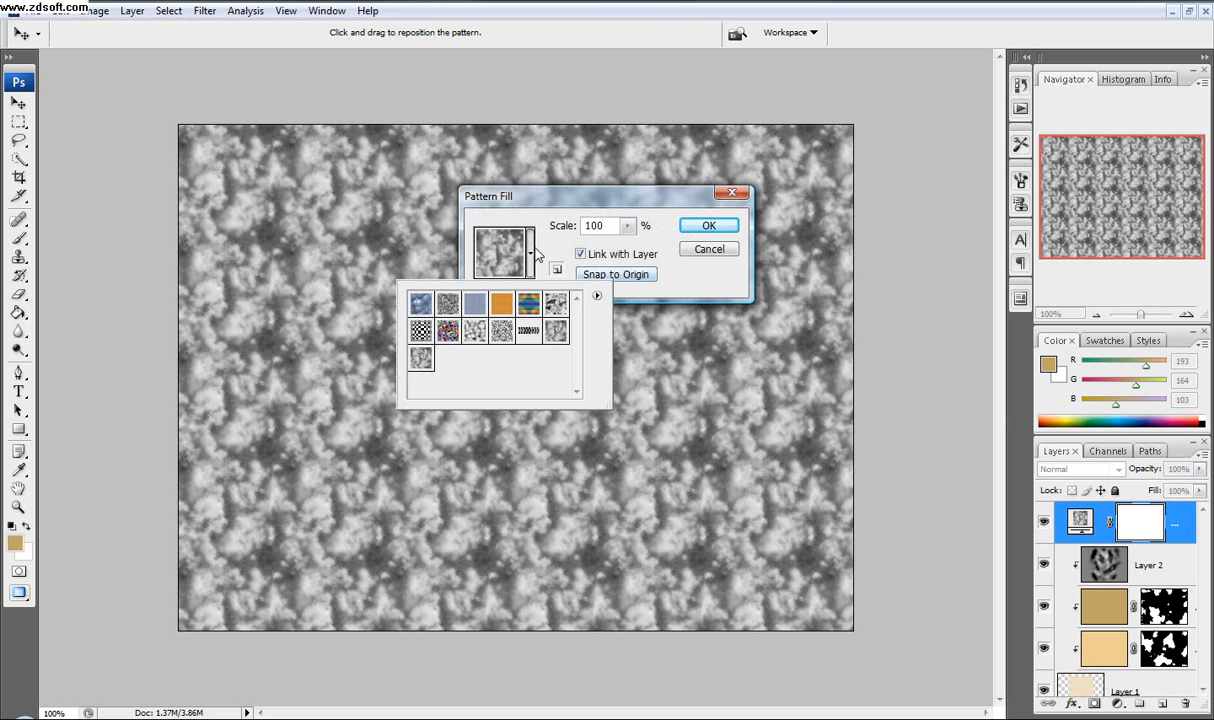
left_click(597, 295)
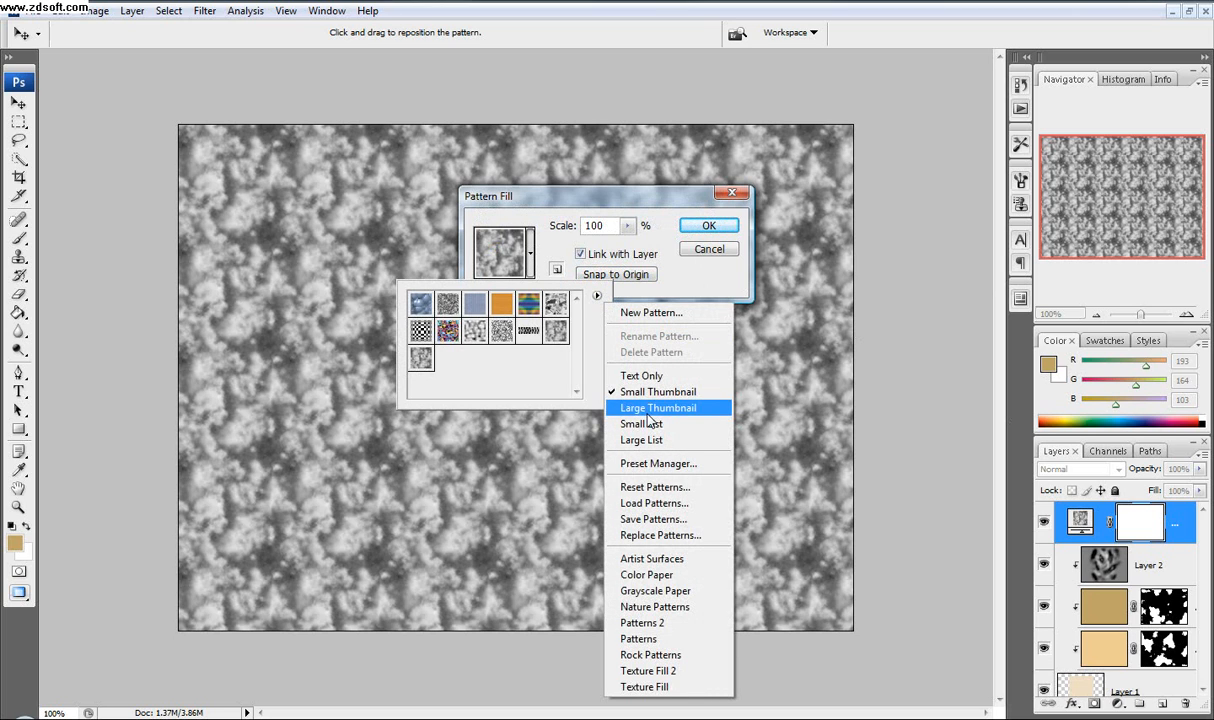
left_click(688, 655)
left_click(563, 273)
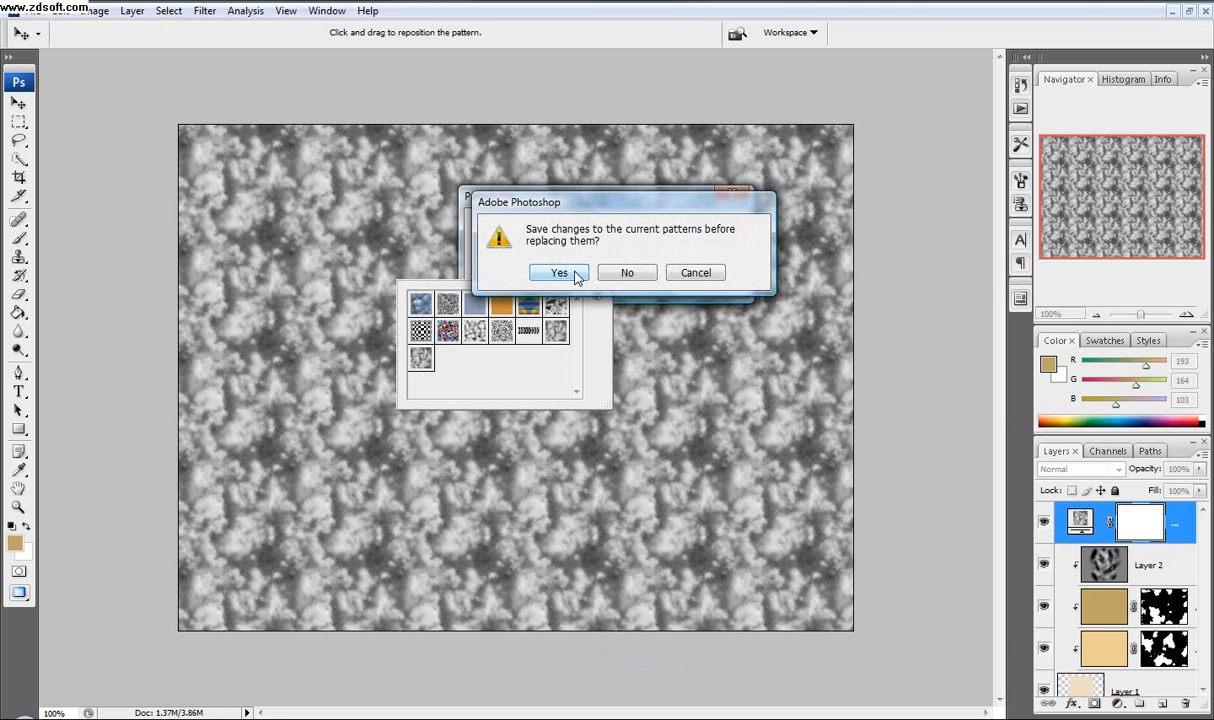
left_click(618, 273)
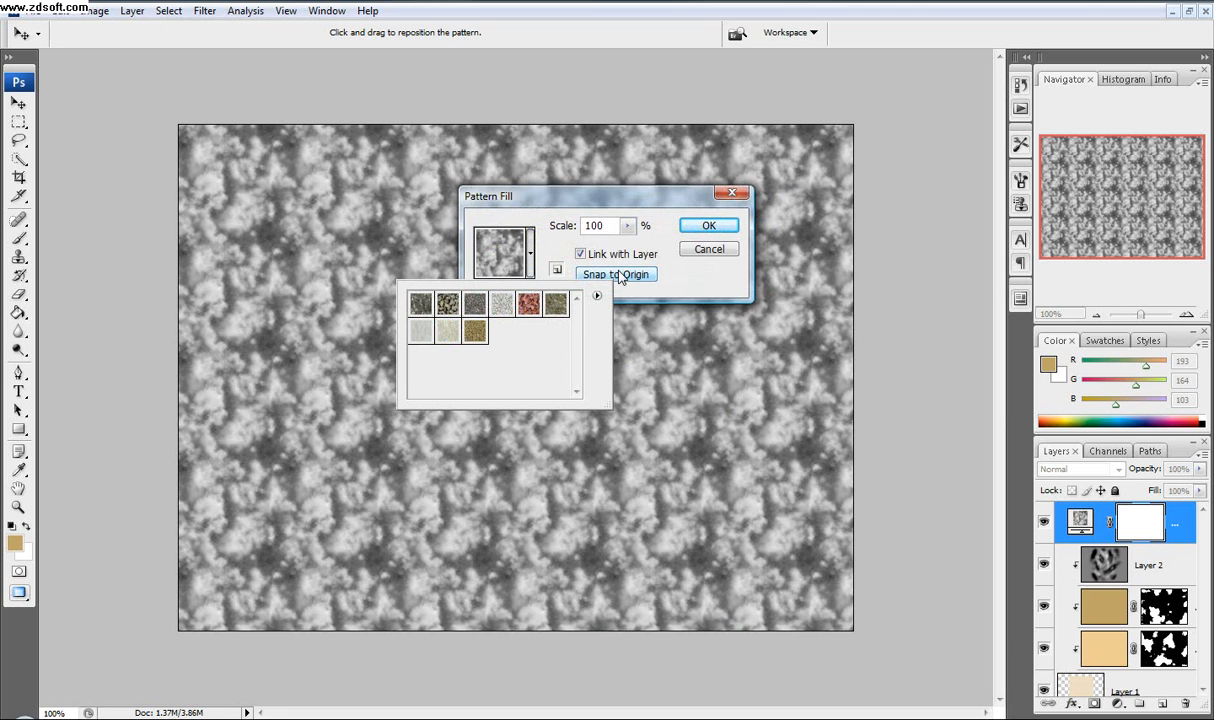
left_click(620, 277)
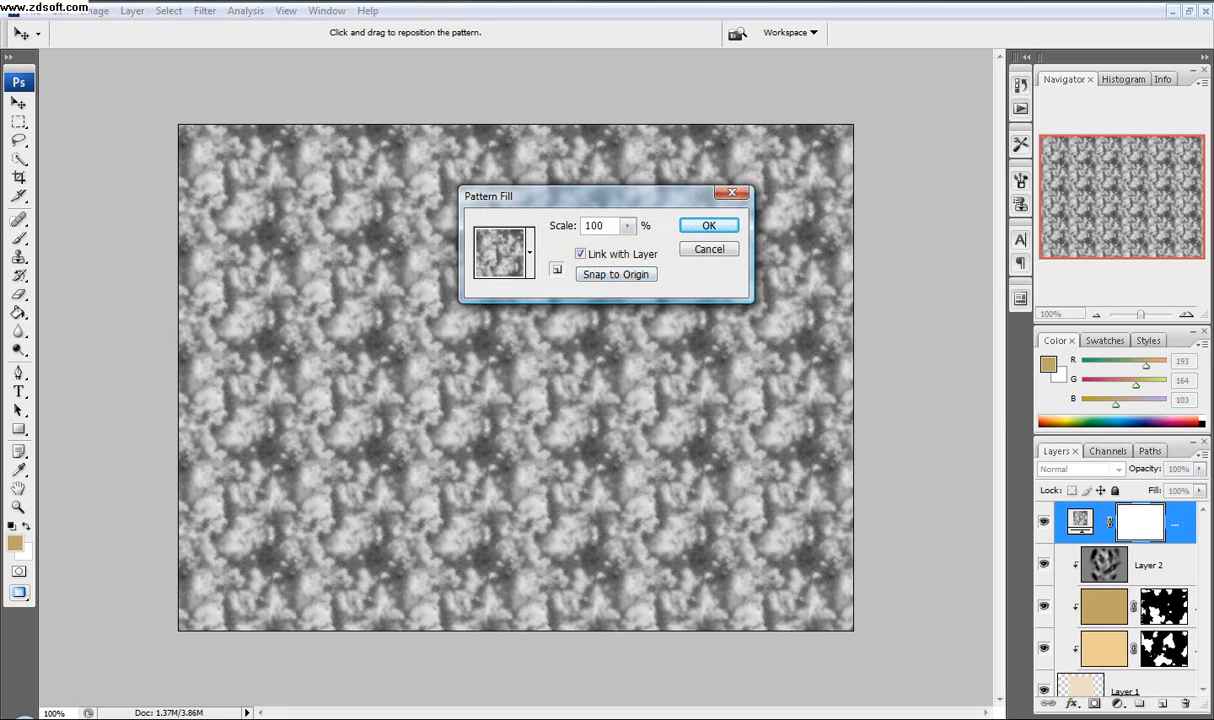
- Fill the pattern layer with the pale beige rock texture at 59% scale
left_click(530, 241)
left_click(447, 332)
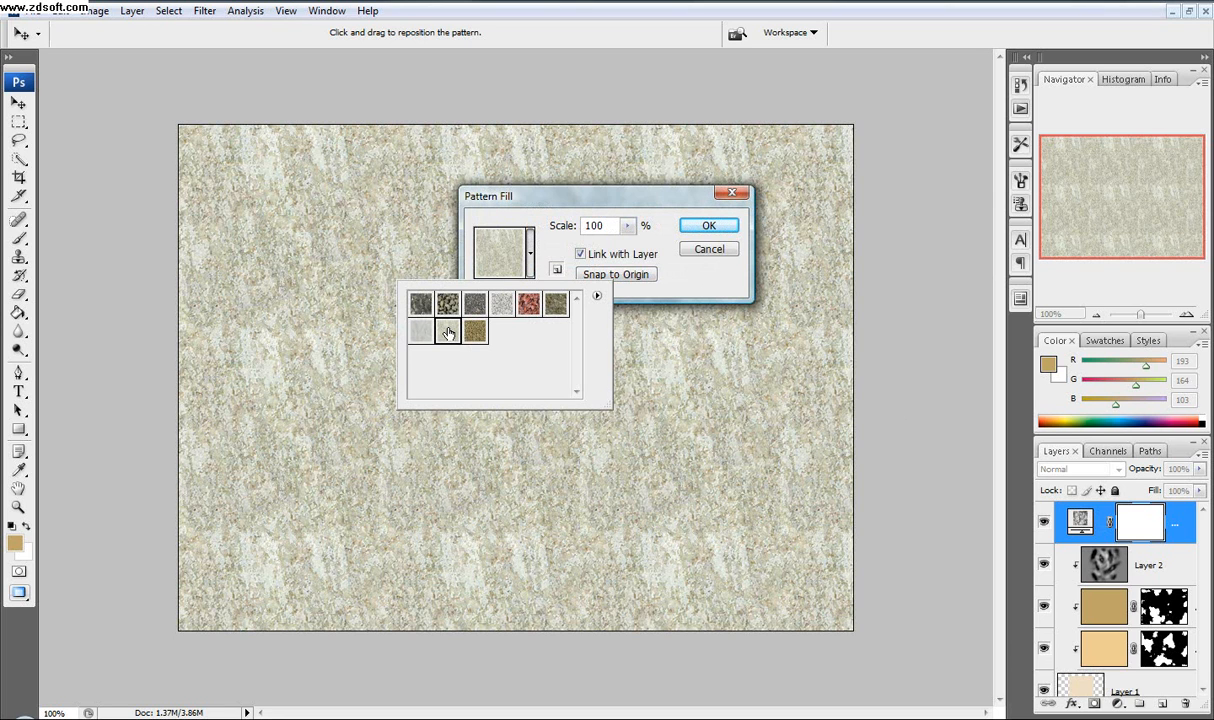
left_click(628, 226)
mouse_move(631, 229)
left_mouse_down()
mouse_move(604, 242)
mouse_move(627, 248)
mouse_move(623, 230)
left_mouse_up()
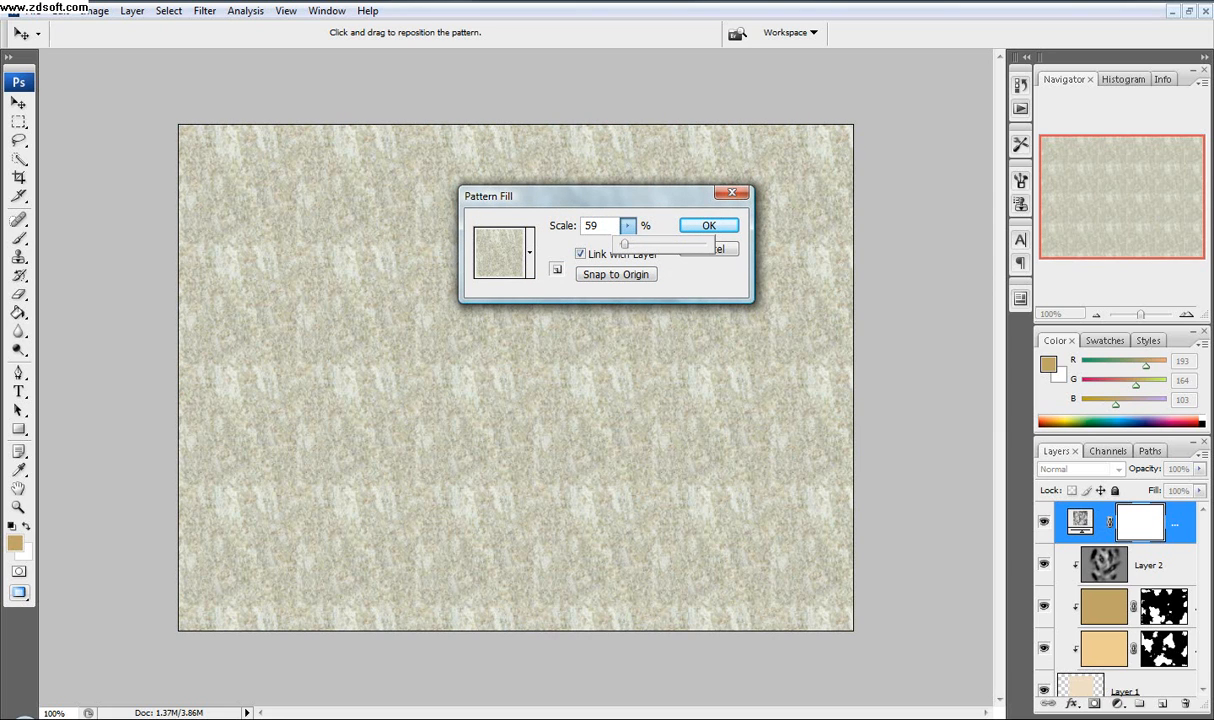
left_click(712, 226)
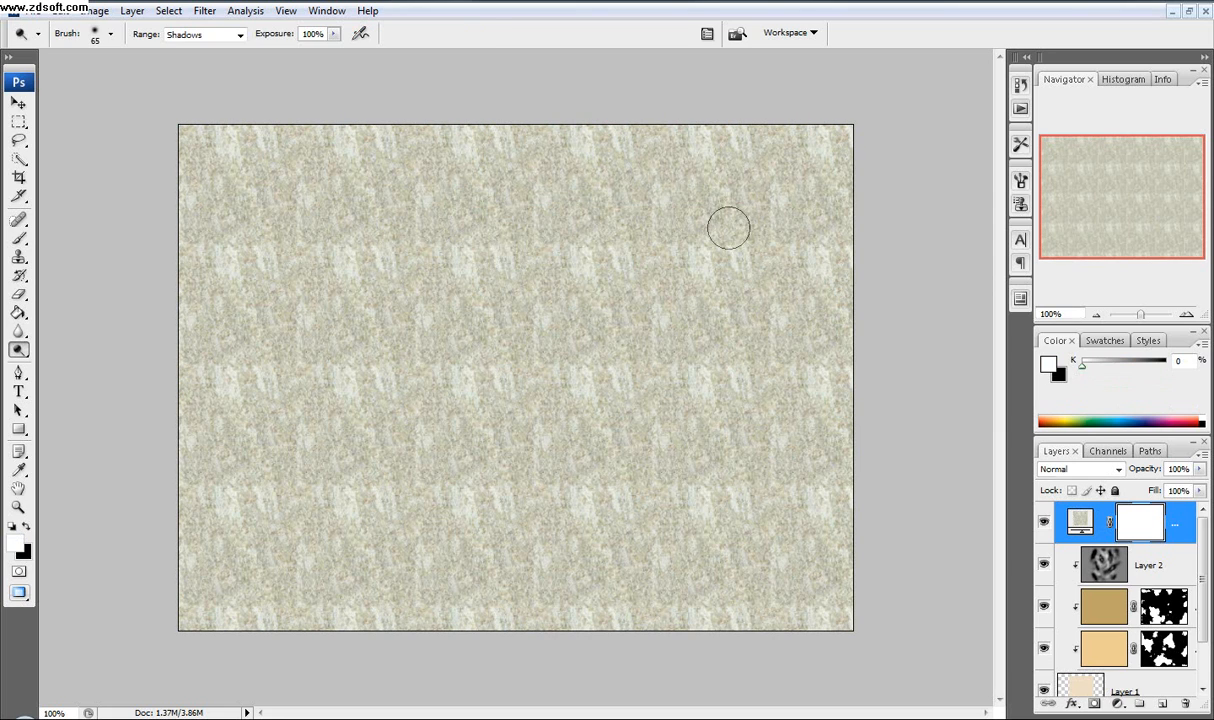
- Blend the pattern fill layer as Linear Burn at 25% opacity and clip it to the rectangle's layers below
left_click(1117, 470)
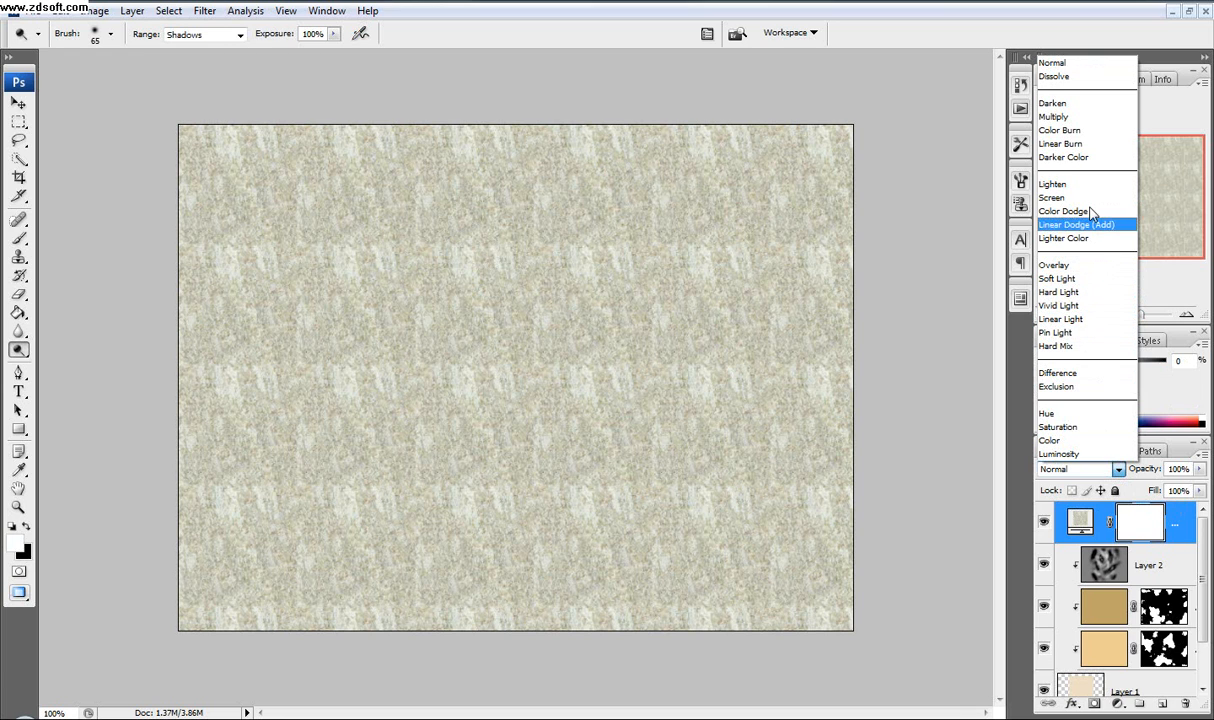
left_click(1086, 145)
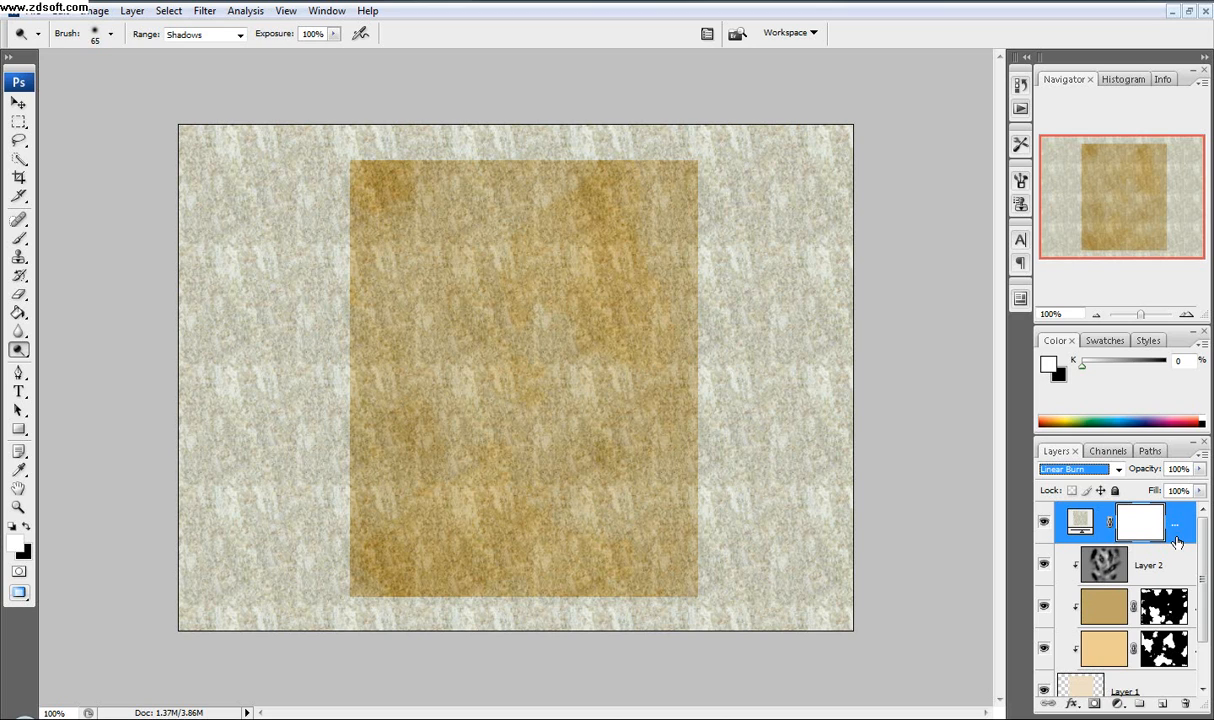
left_click(1178, 542, "alt")
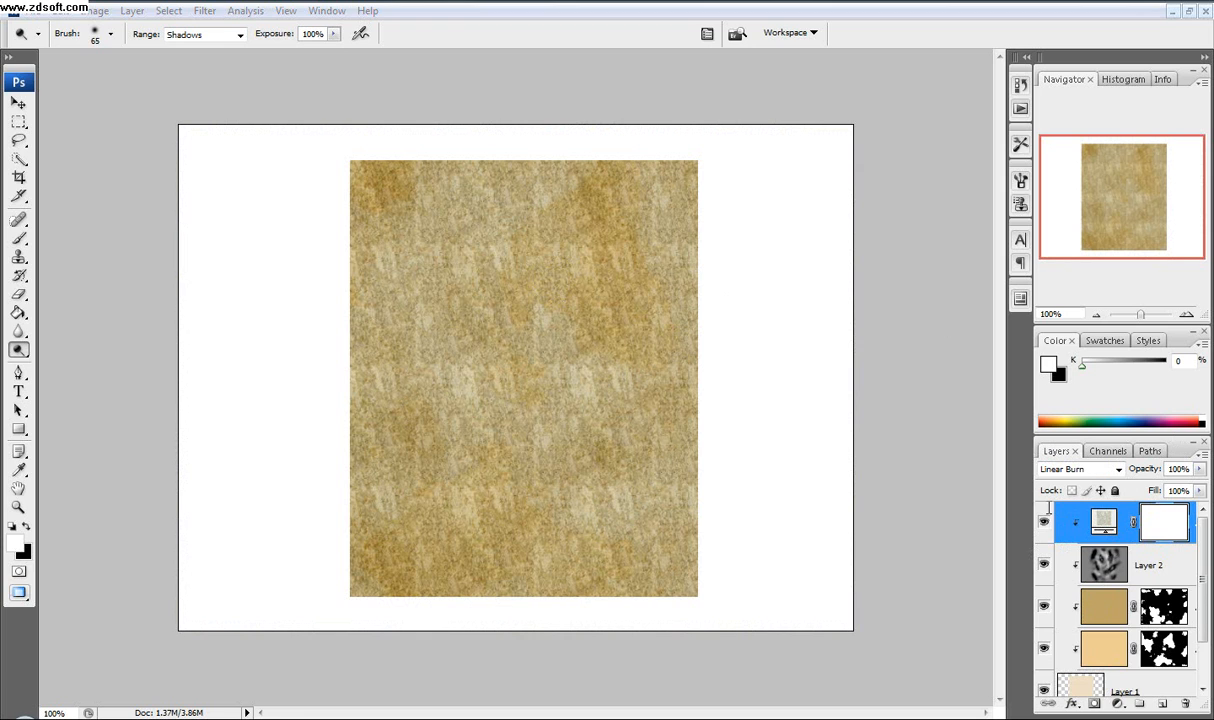
left_click_drag(1140, 477, 1079, 472)
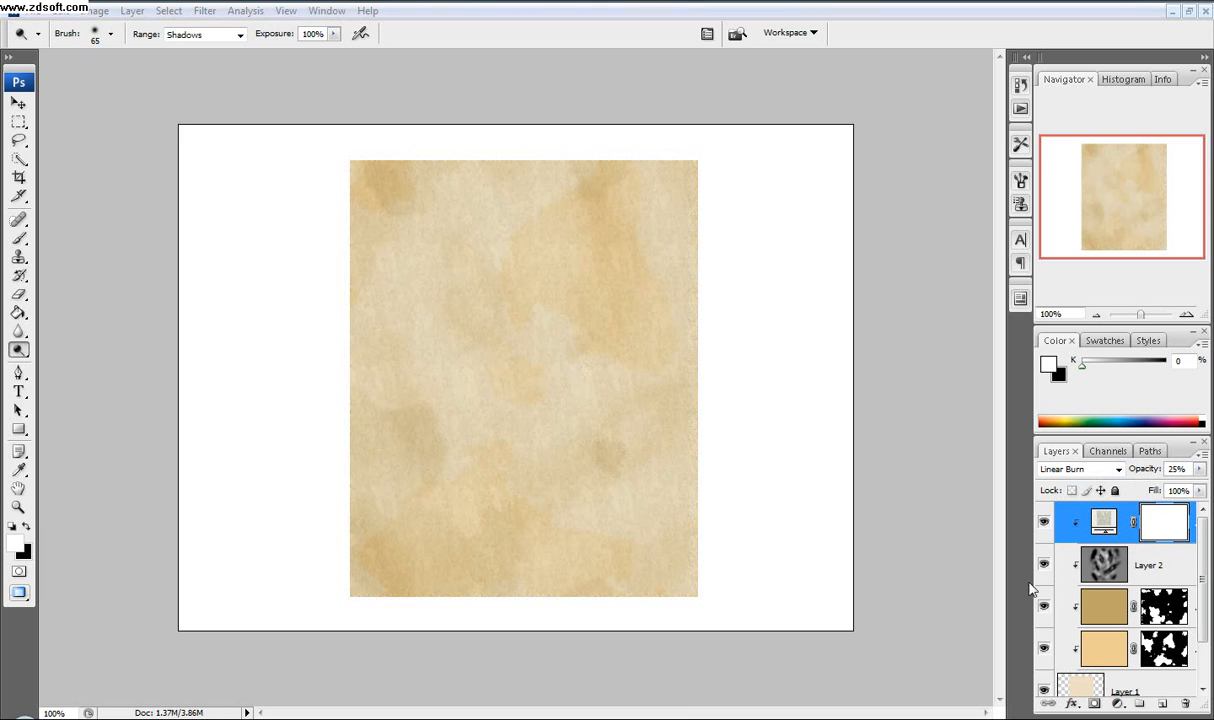
left_click(1073, 540)
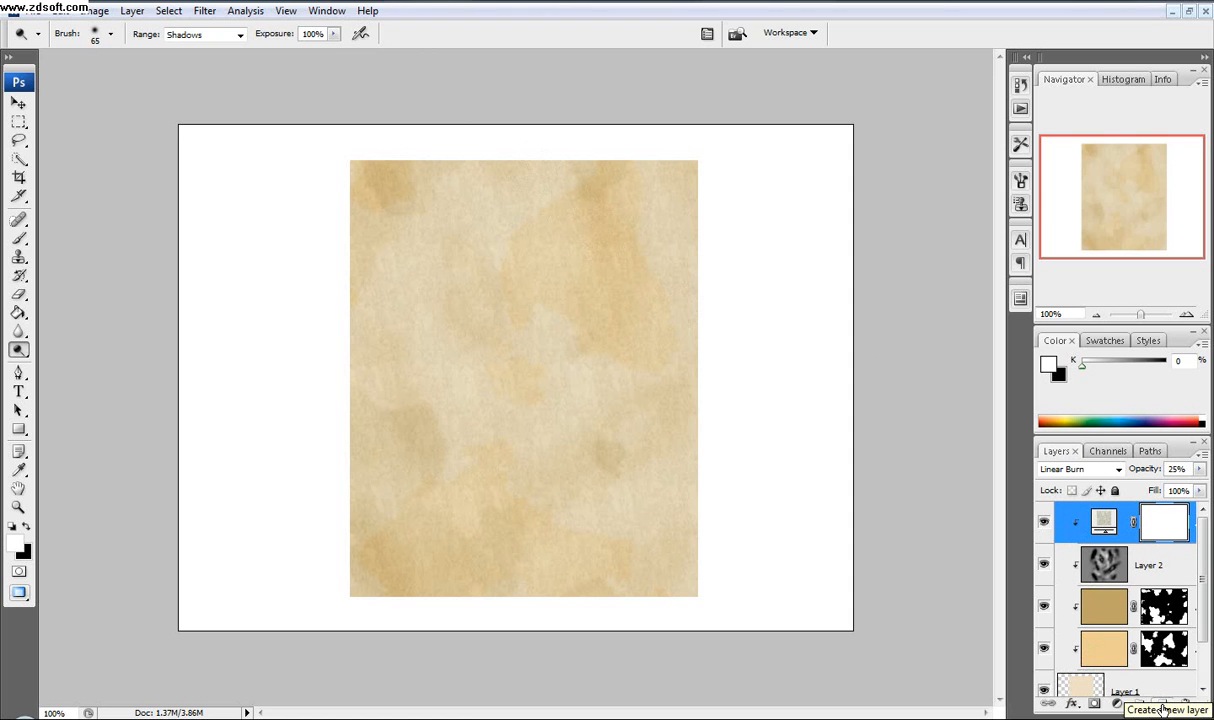
- Create a new layer above the pattern fill and name it noise
left_click(1162, 705)
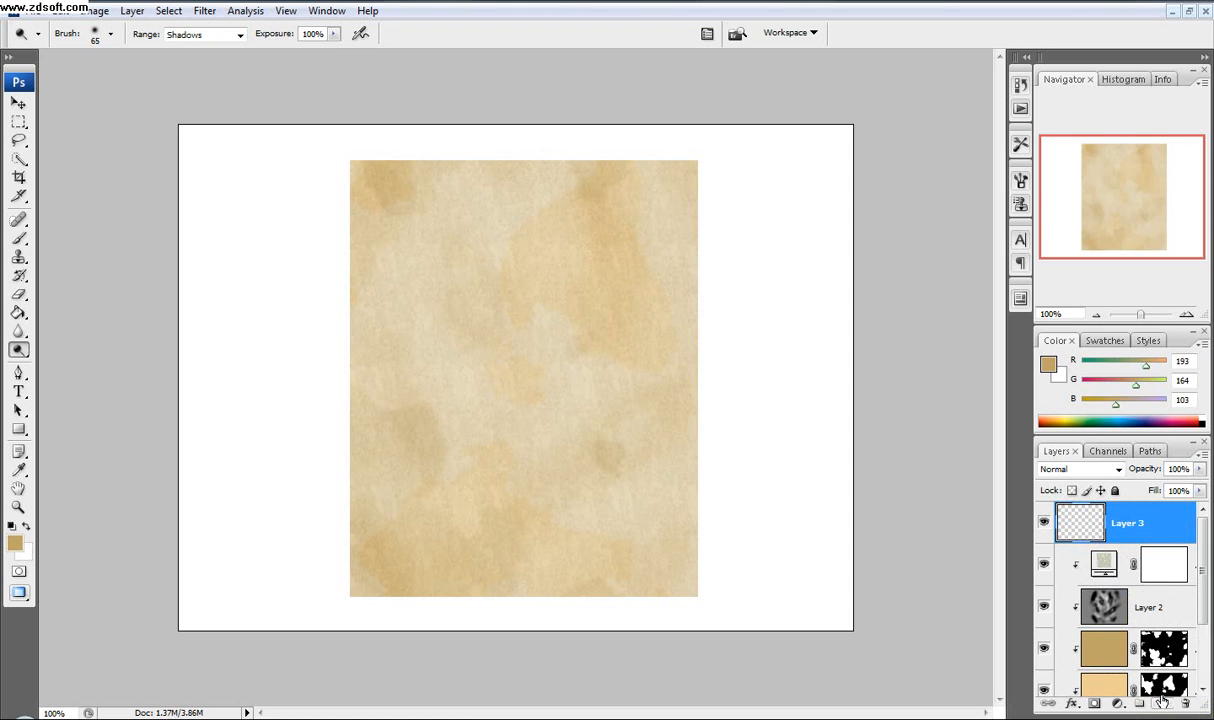
double_click(1133, 528)
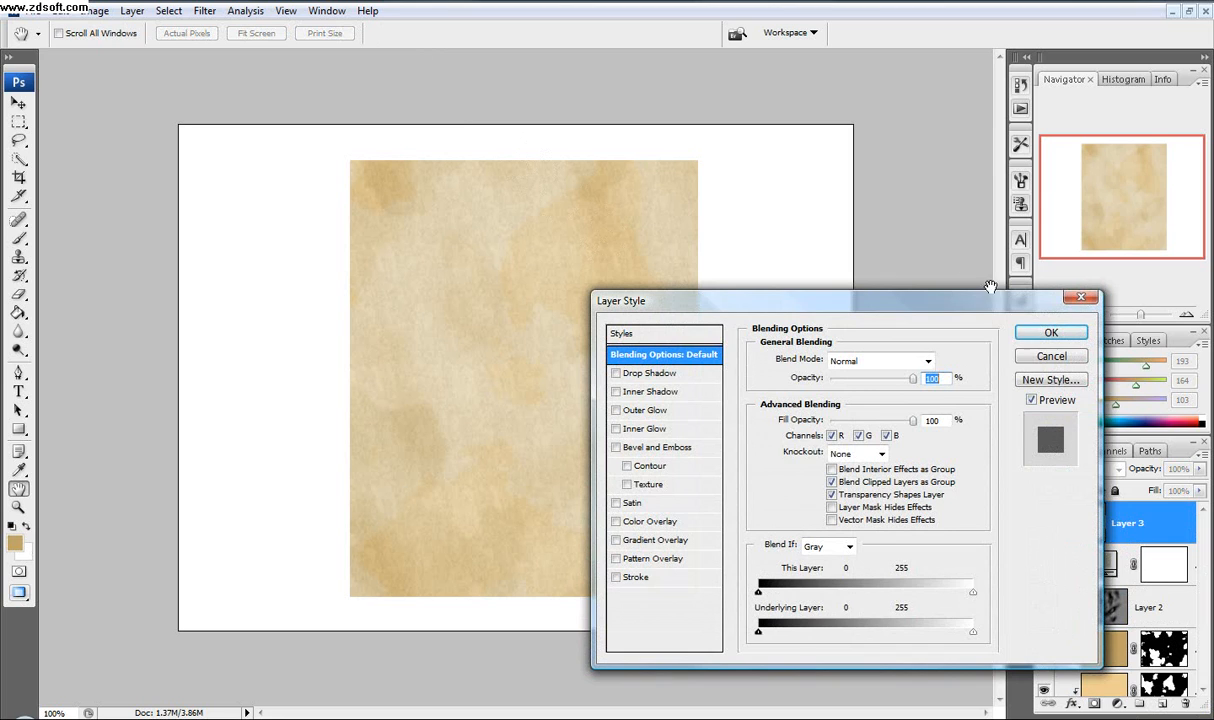
left_click(1051, 356)
double_click(1127, 524)
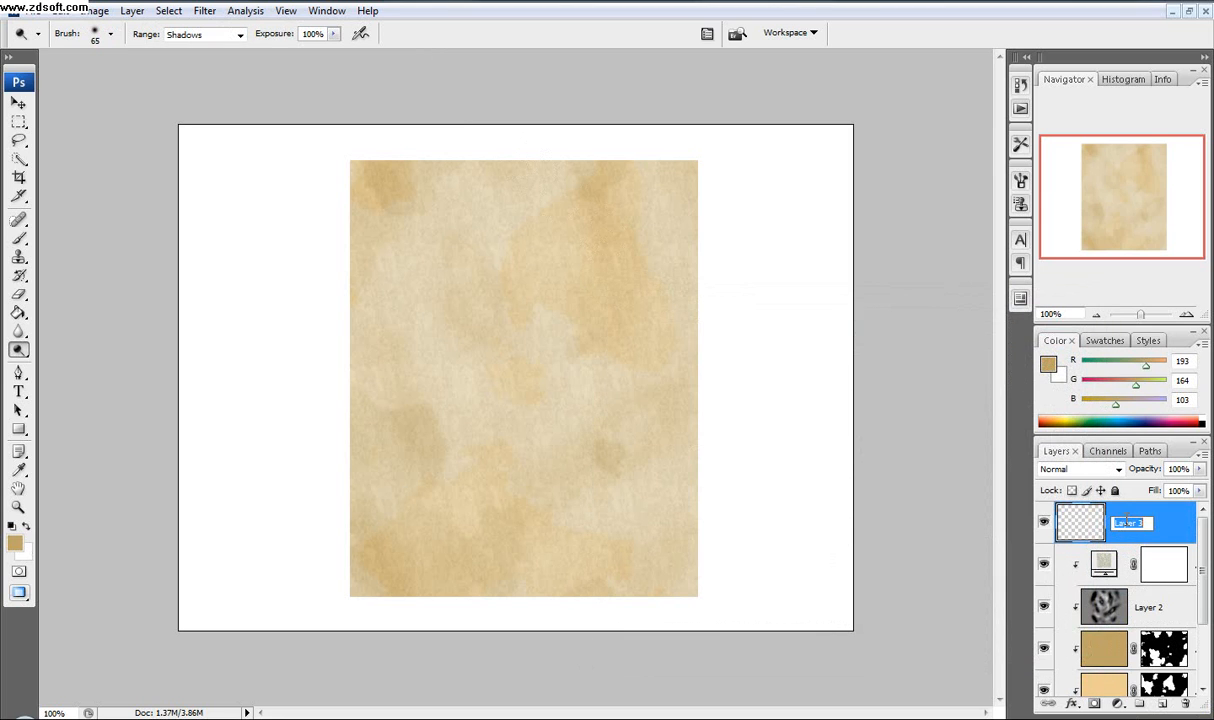
type("noise")
key("Return")
- Fill the noise layer with 50% Gray at 100% opacity and clip it to the rectangle's layers below
left_click(66, 11)
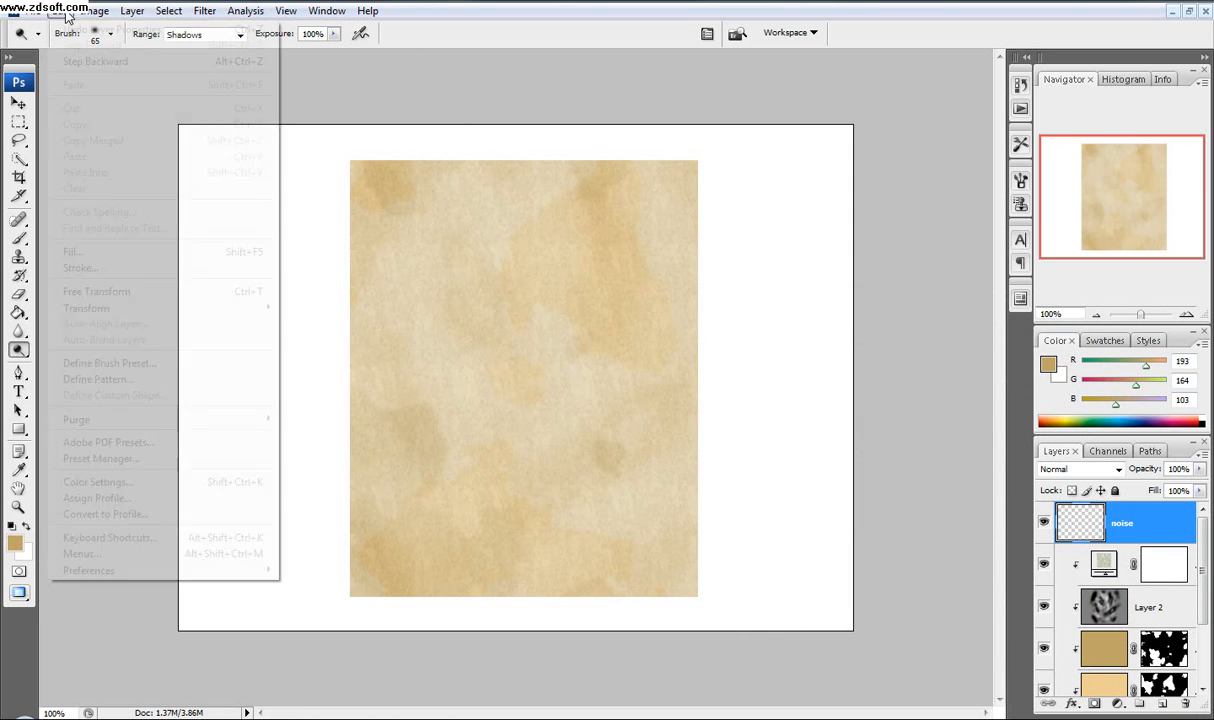
left_click(115, 258)
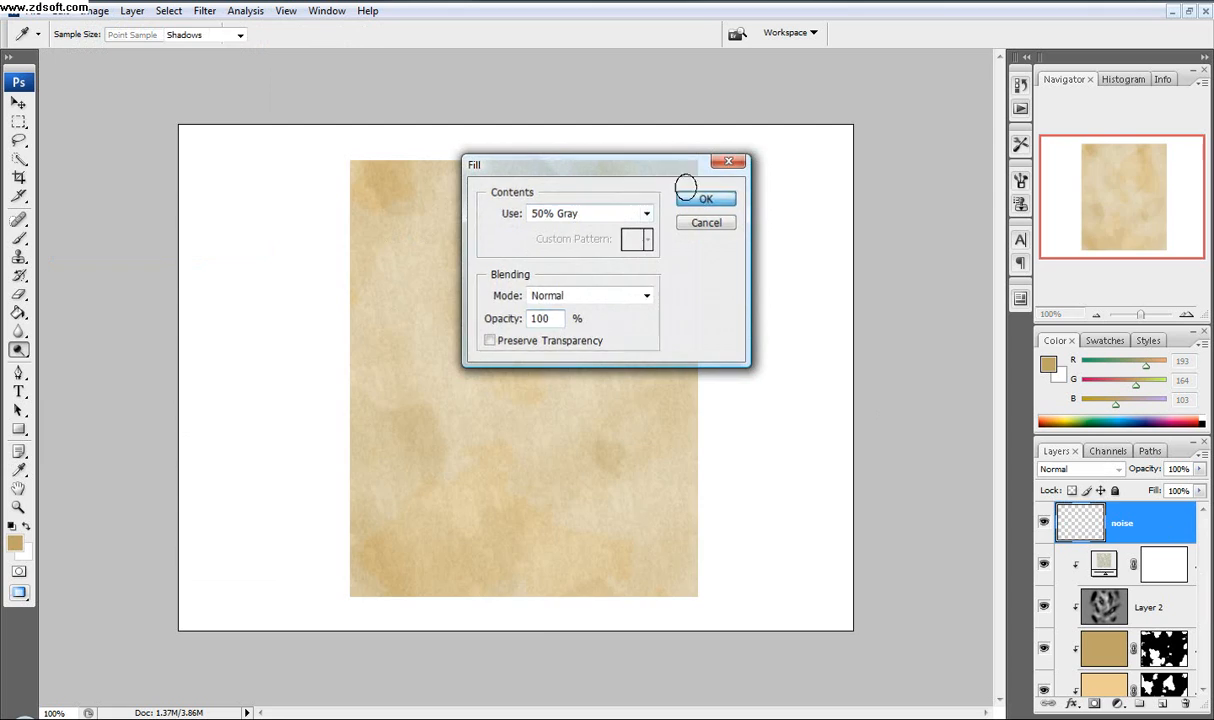
left_click(699, 197)
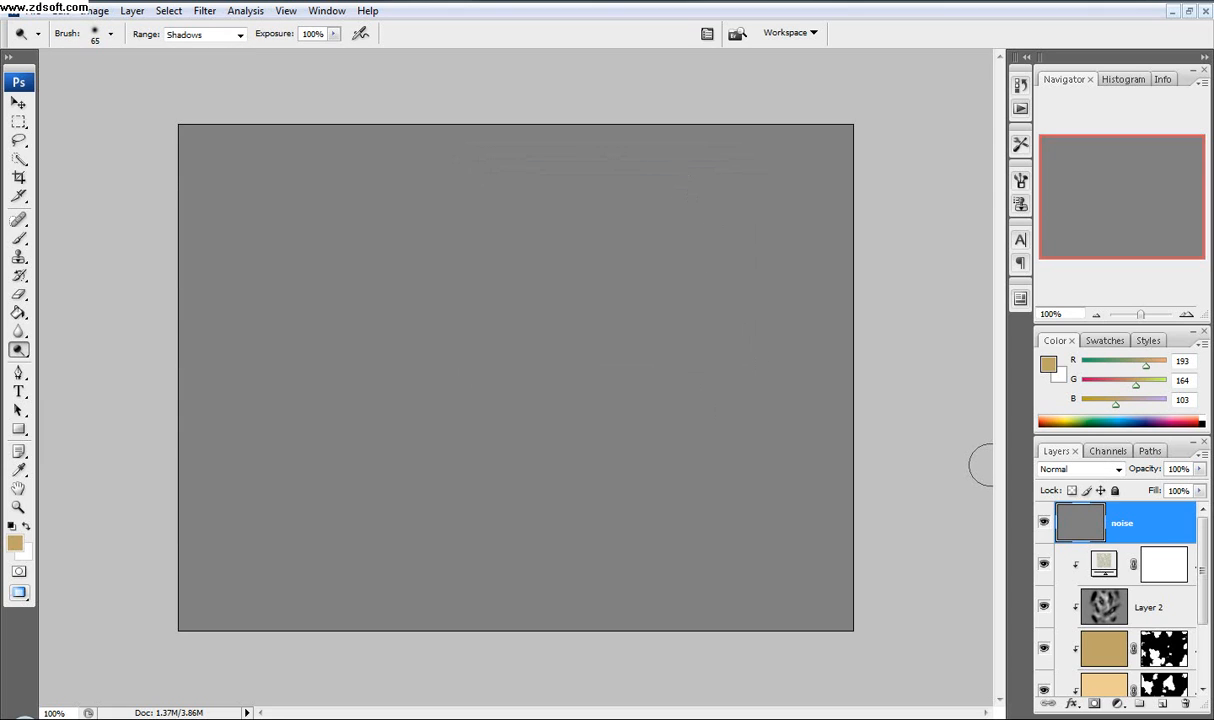
key("ctrl+alt+g")
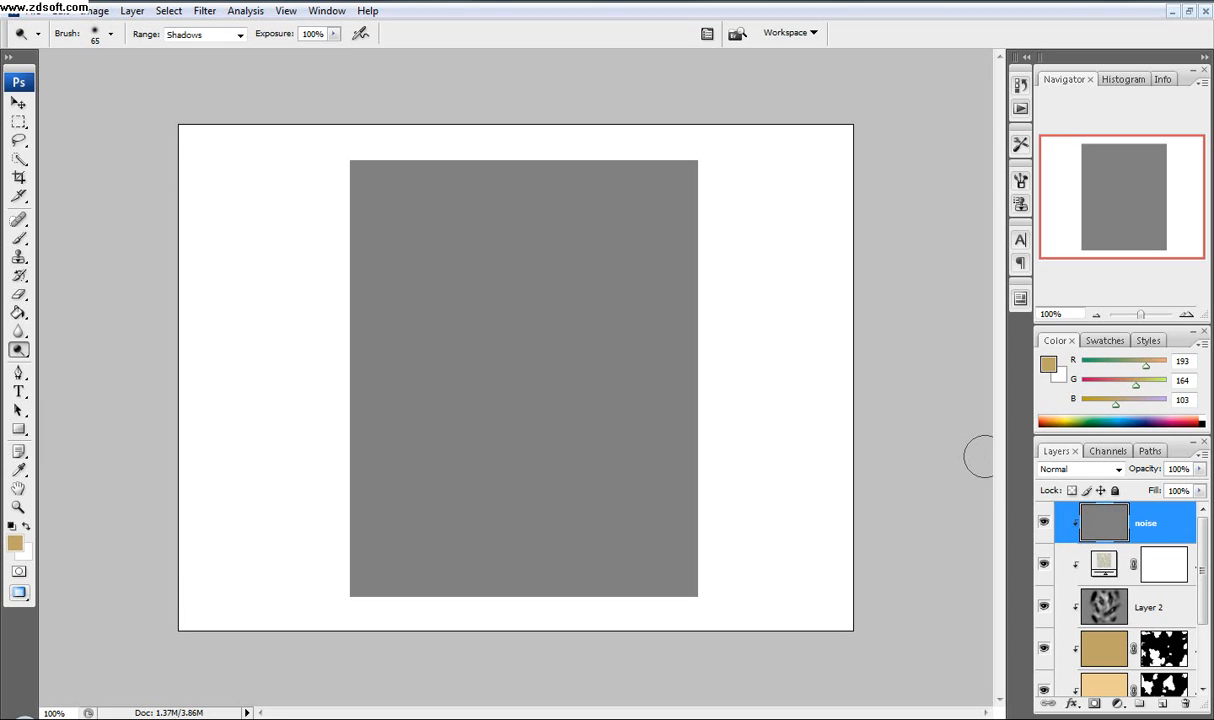
- Blend the noise layer as Soft Light and add 10% Uniform monochromatic noise to it
left_click(1117, 469)
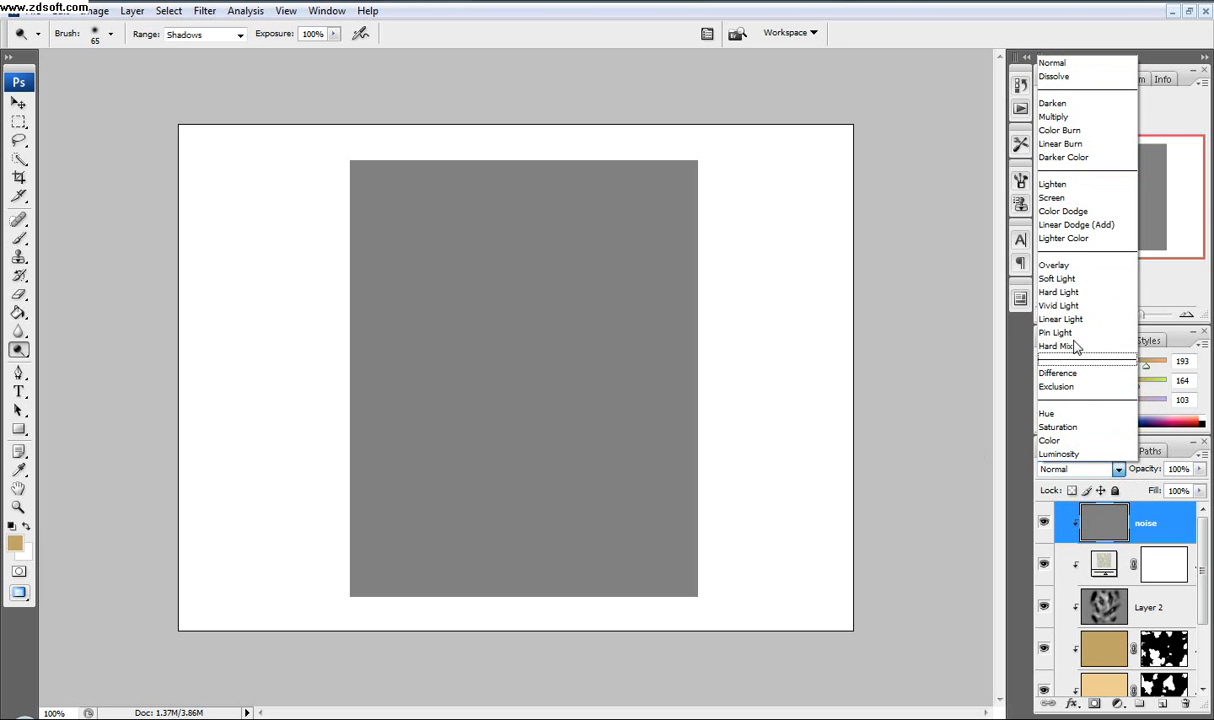
left_click(1086, 279)
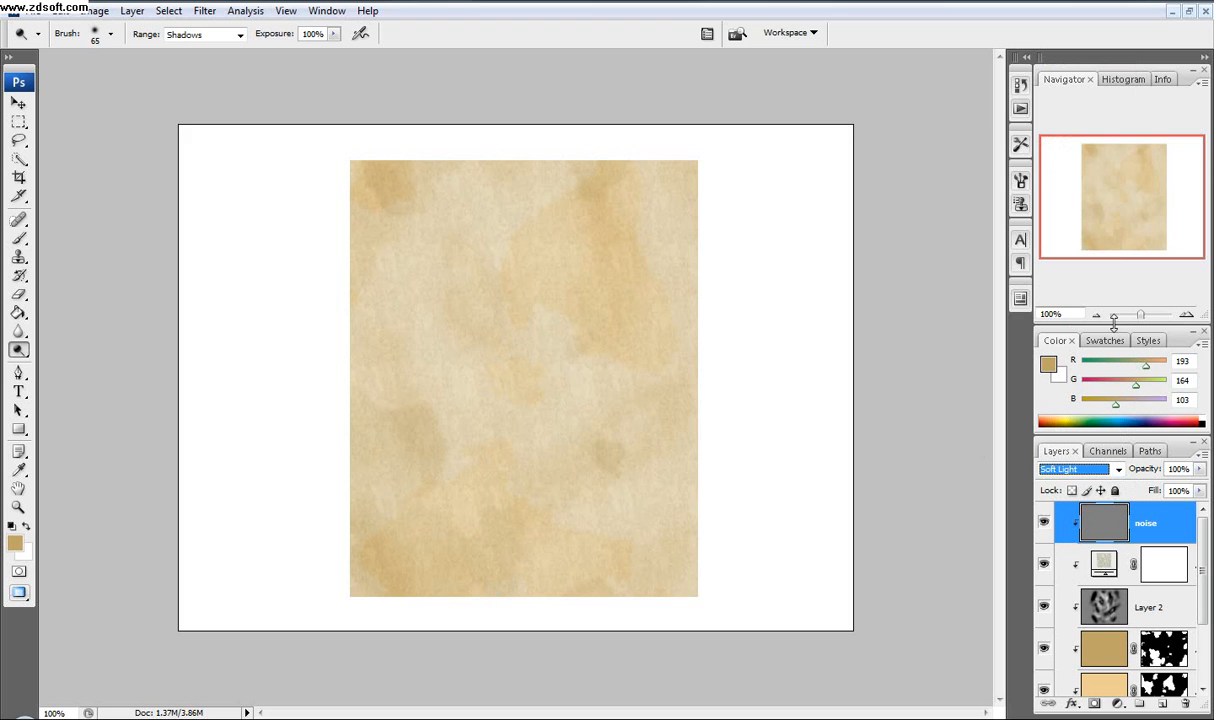
left_click(204, 12)
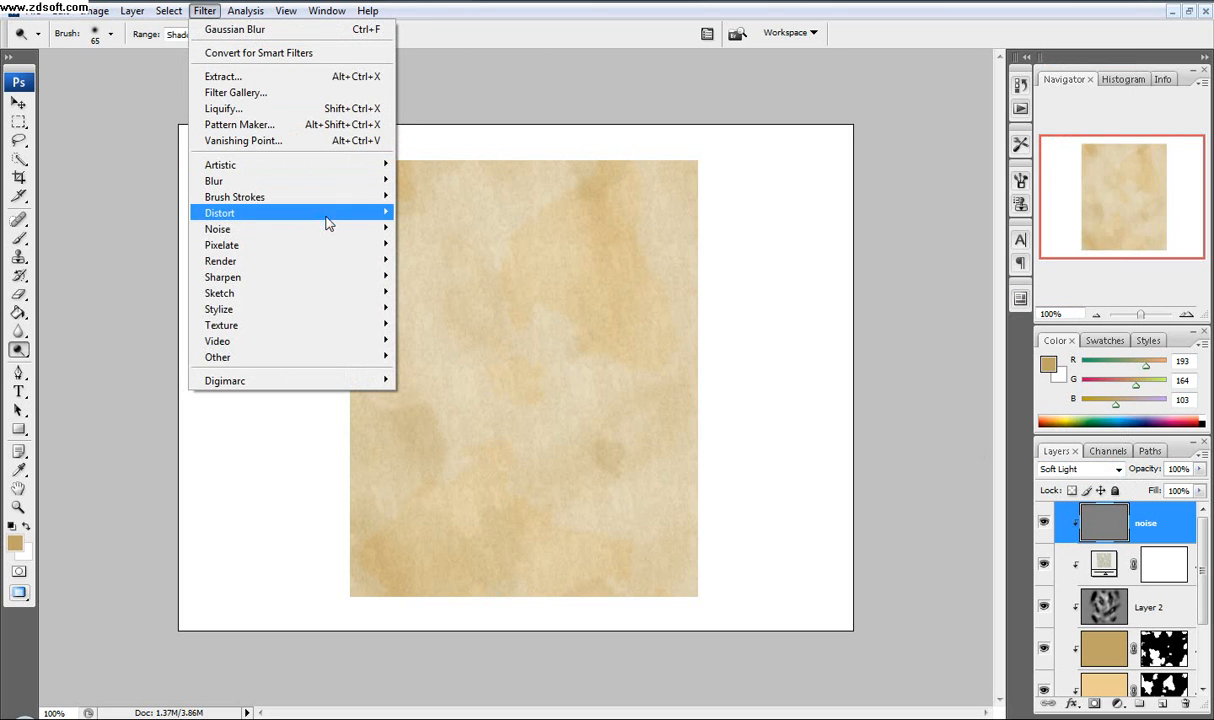
mouse_move(330, 229)
left_click(412, 229)
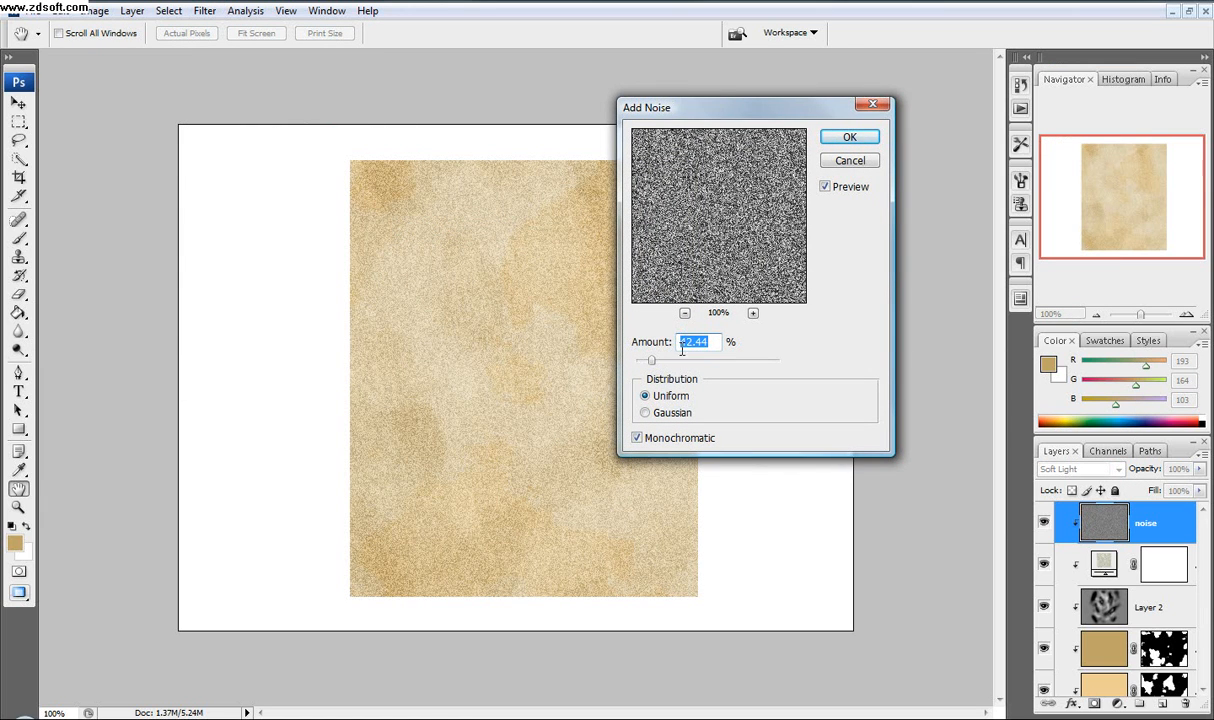
type("10")
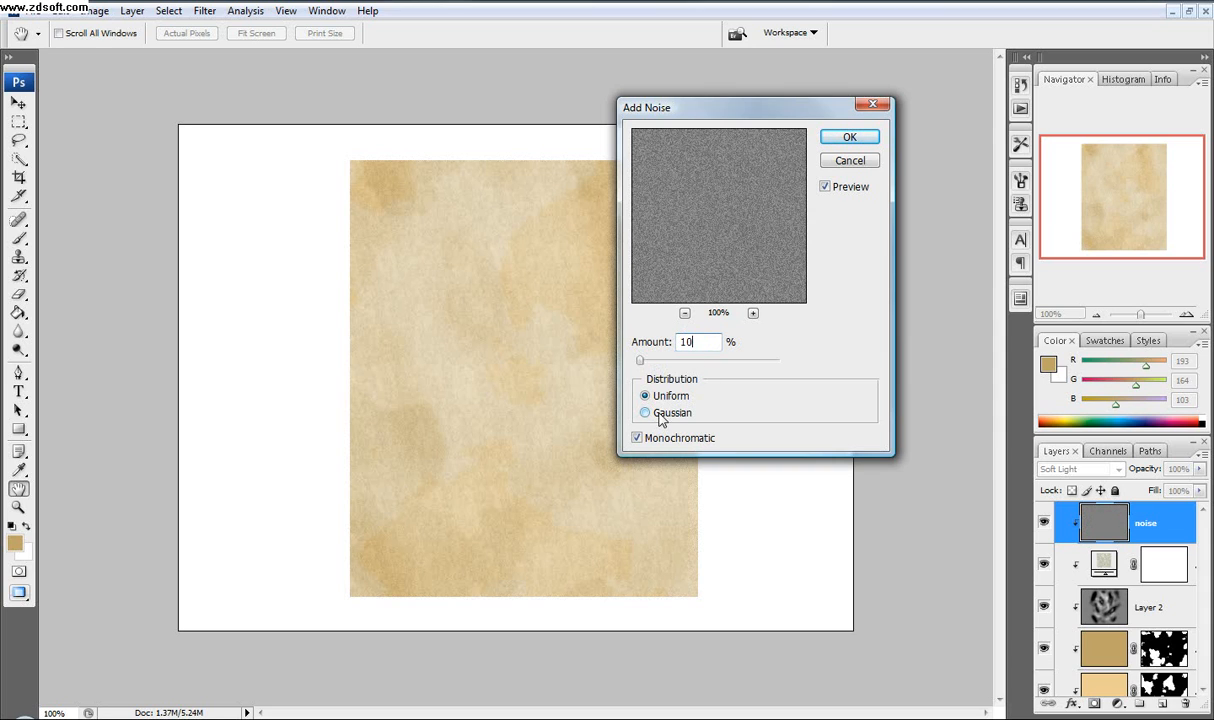
left_click(849, 137)
key("o")
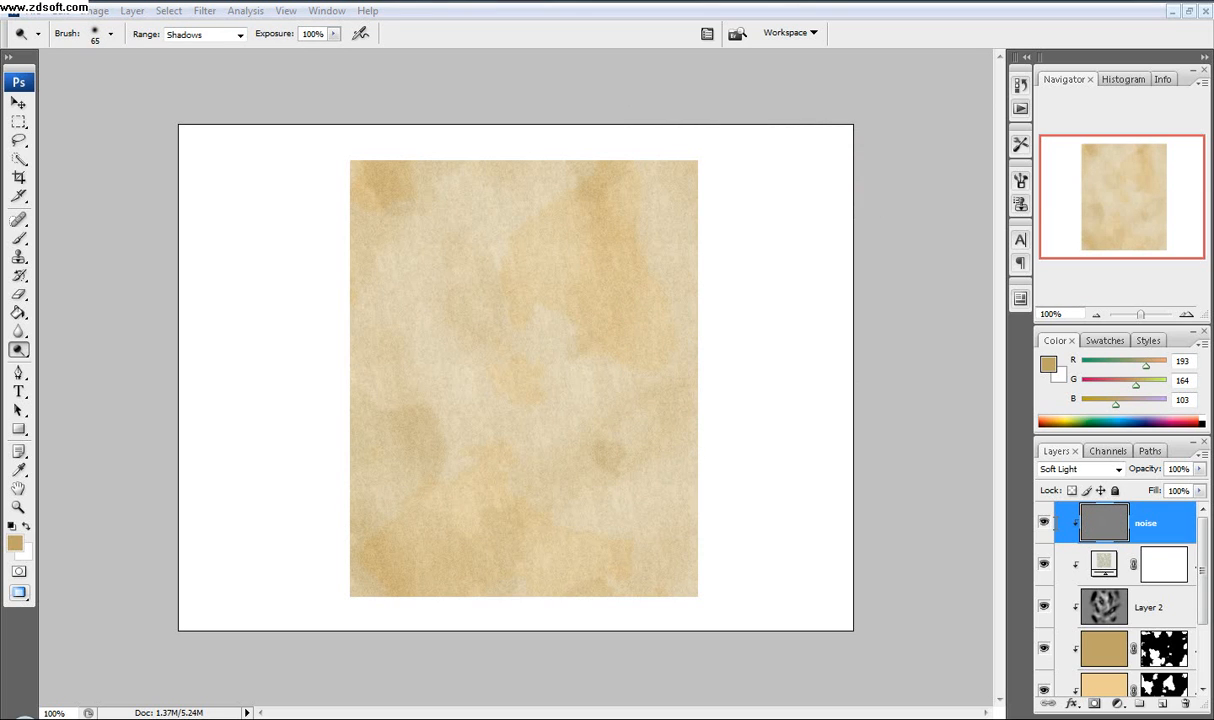
- Rename the rectangle's base layer, Layer 1, as basic shape
scroll(1200, 617, "down", 3)
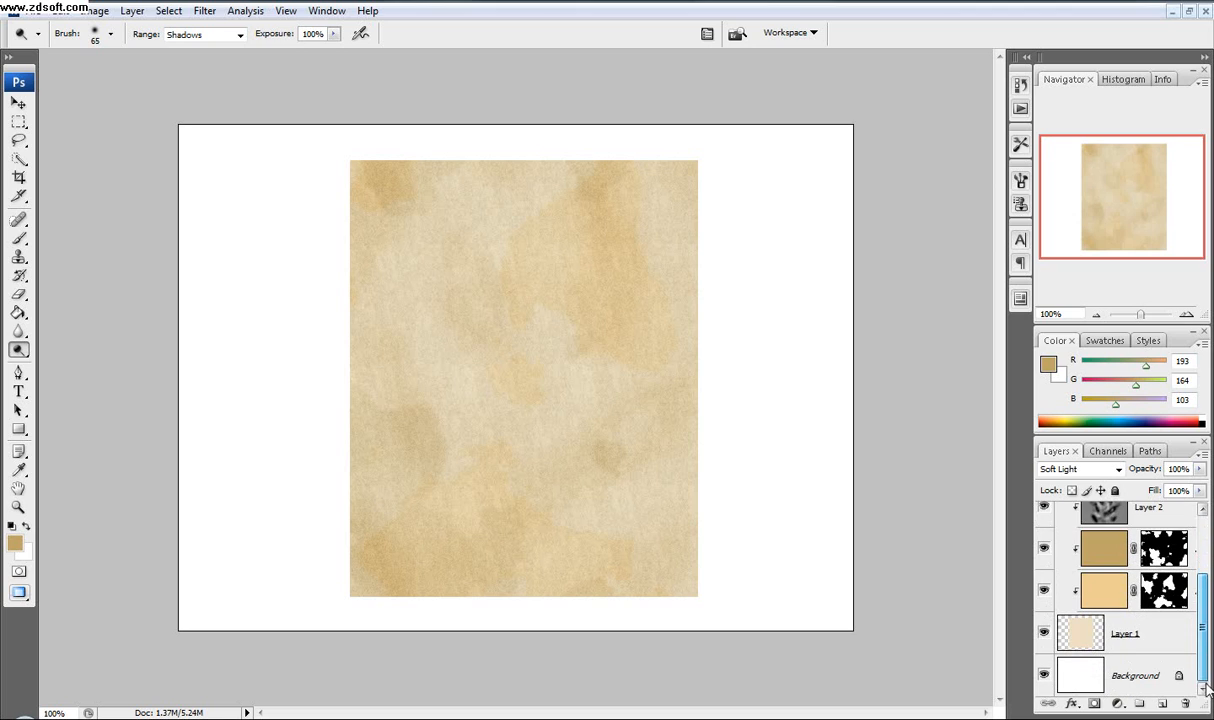
double_click(1127, 634)
type("basic shape")
key("Return")
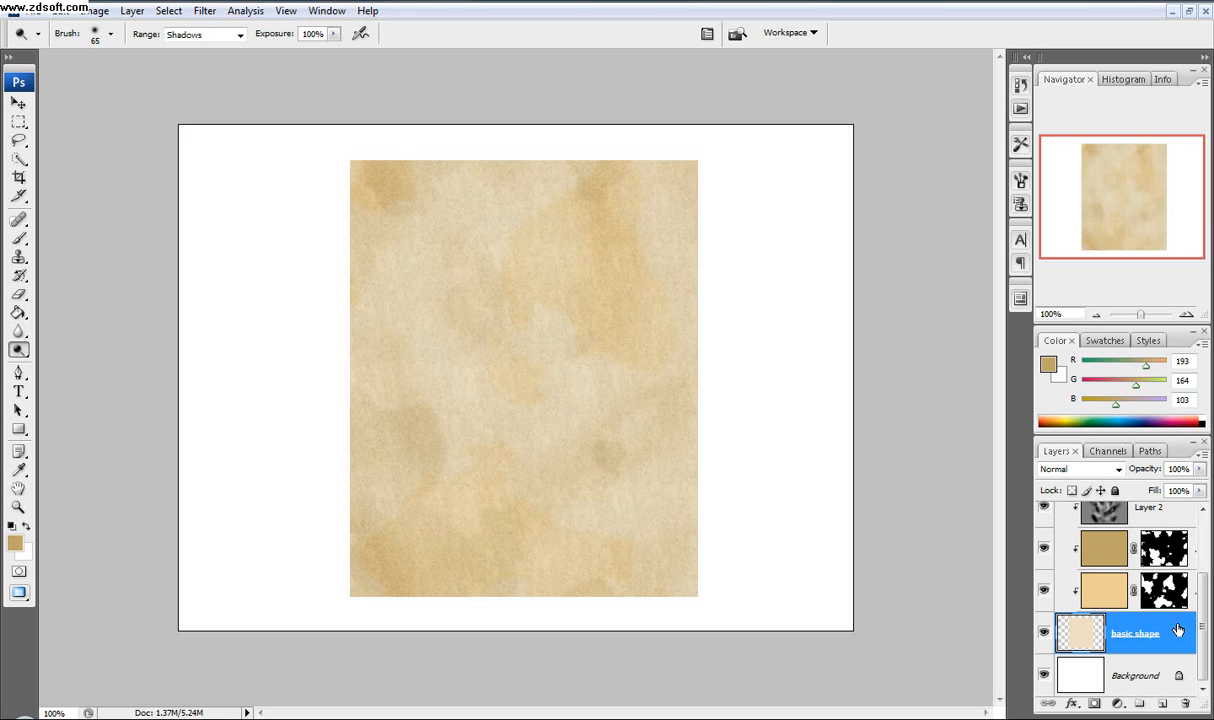
- Load the basic shape layer's outline as a selection, contract it by 5 pixels and turn it into a layer mask
left_click(1080, 632, "ctrl")
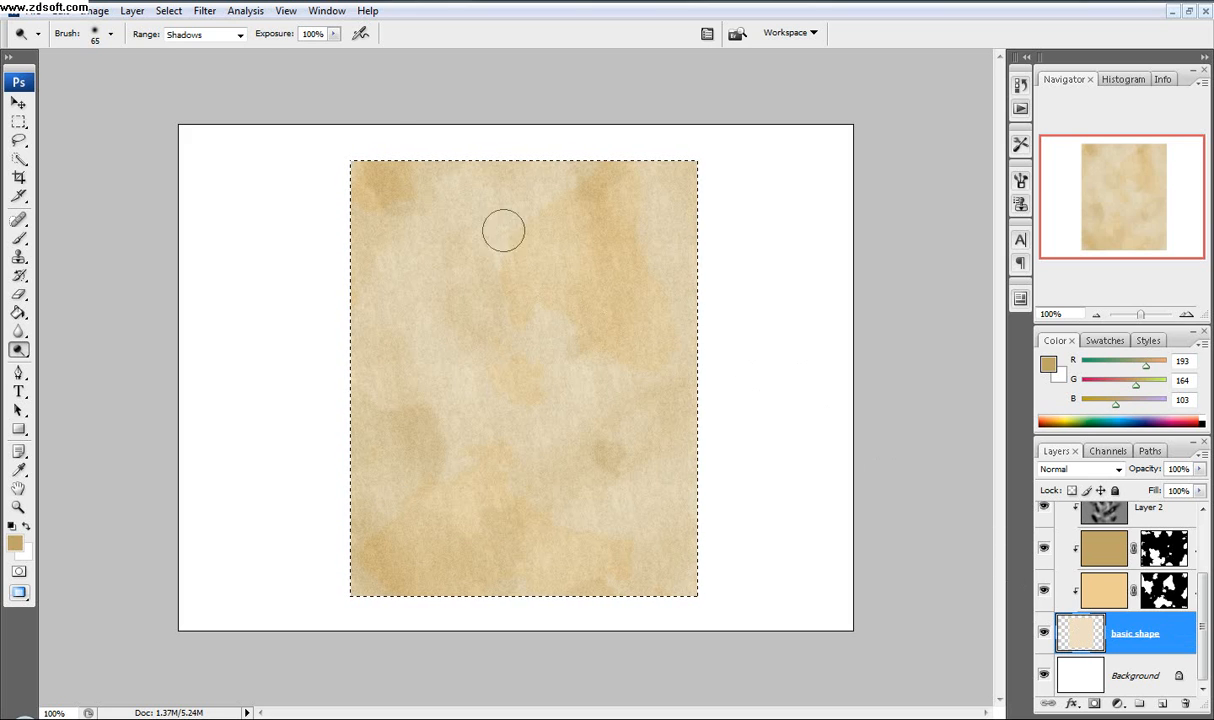
left_click(168, 10)
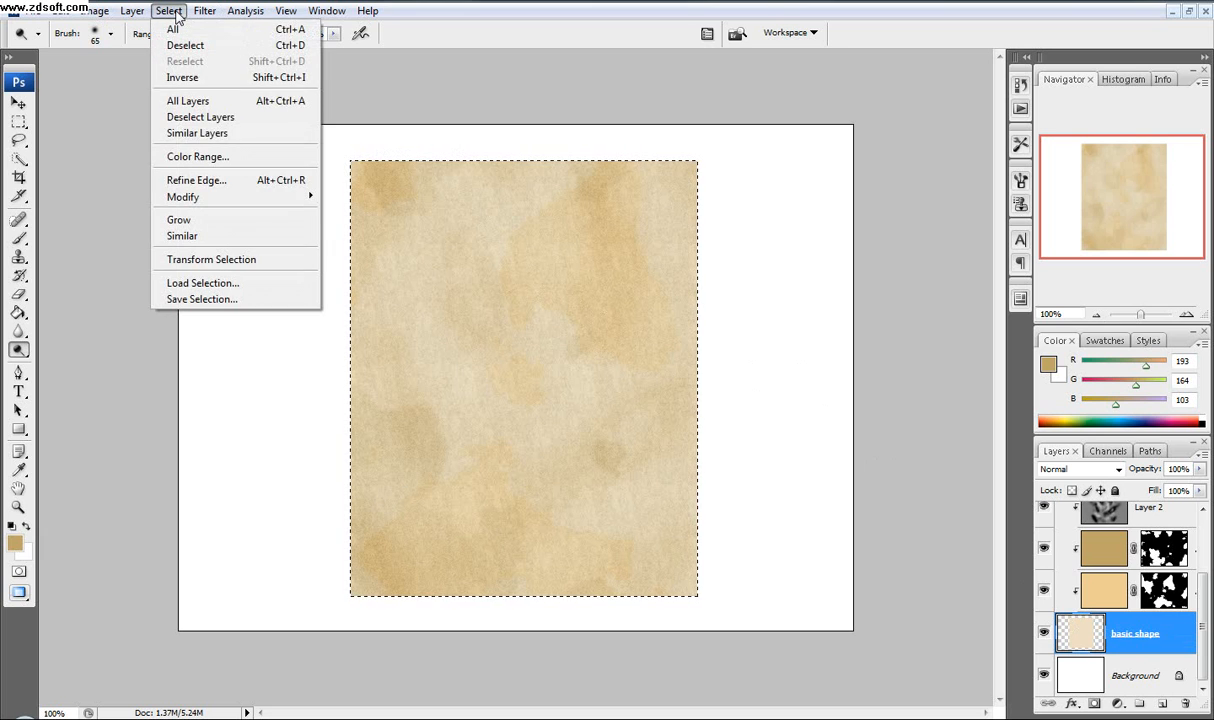
mouse_move(244, 203)
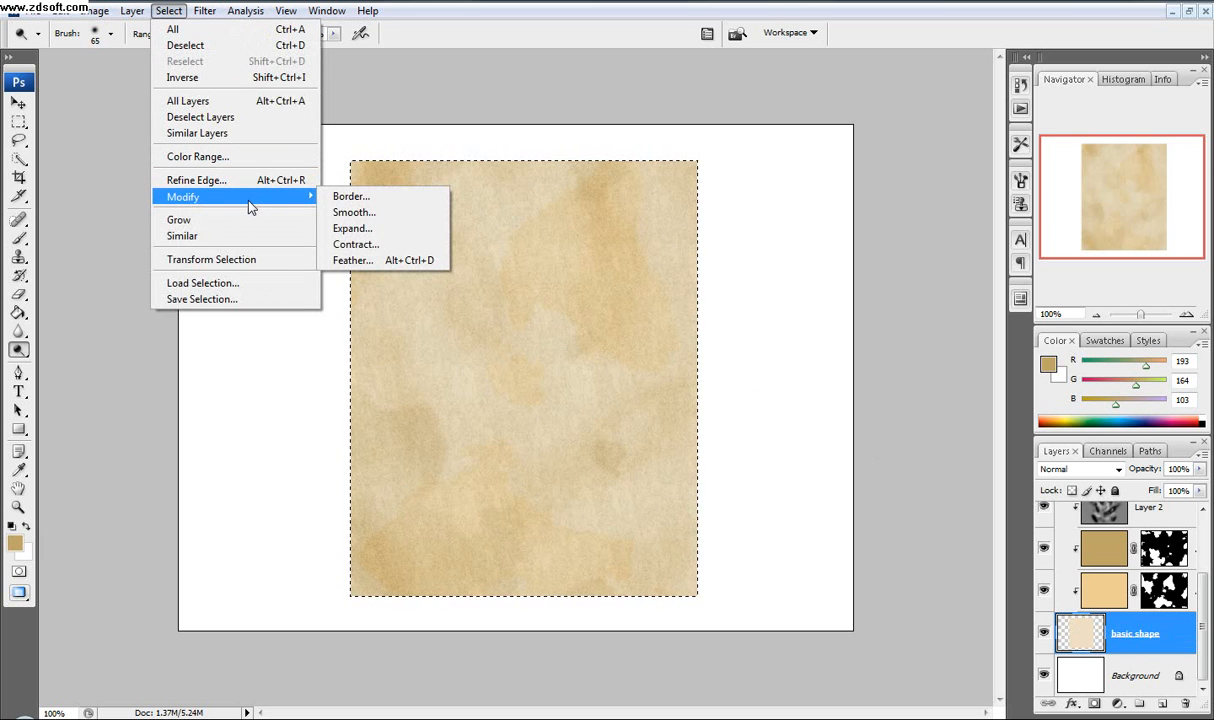
left_click(356, 244)
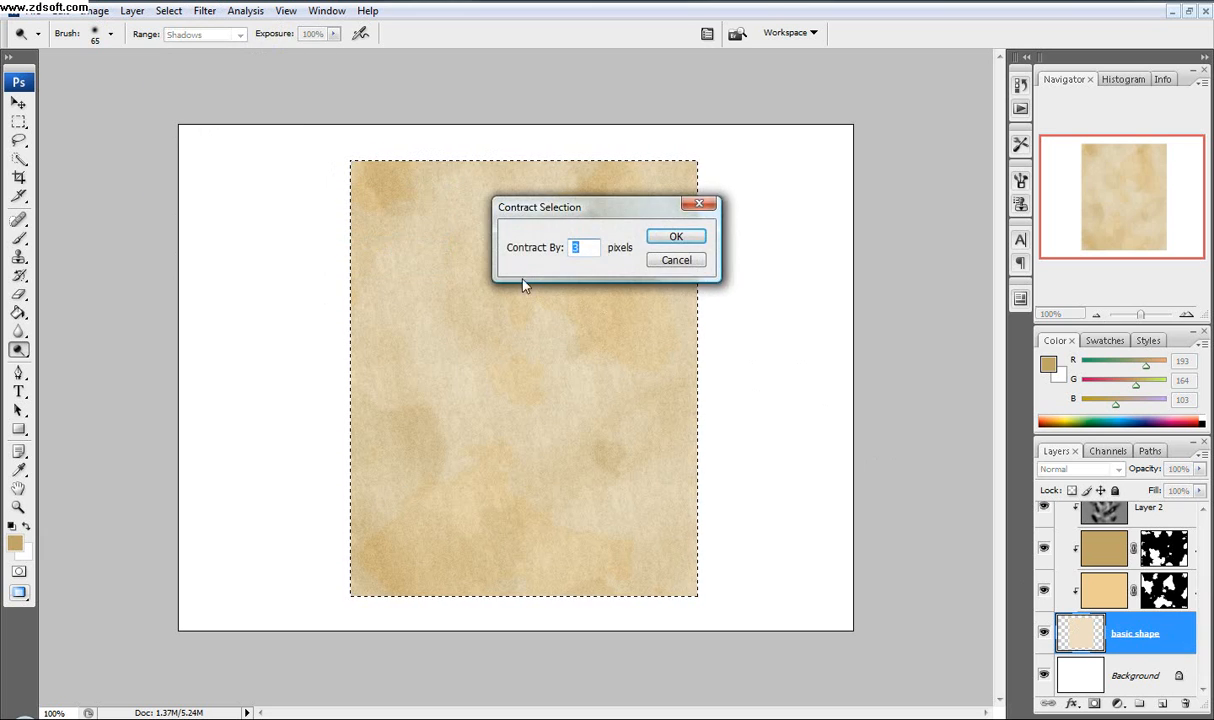
type("5")
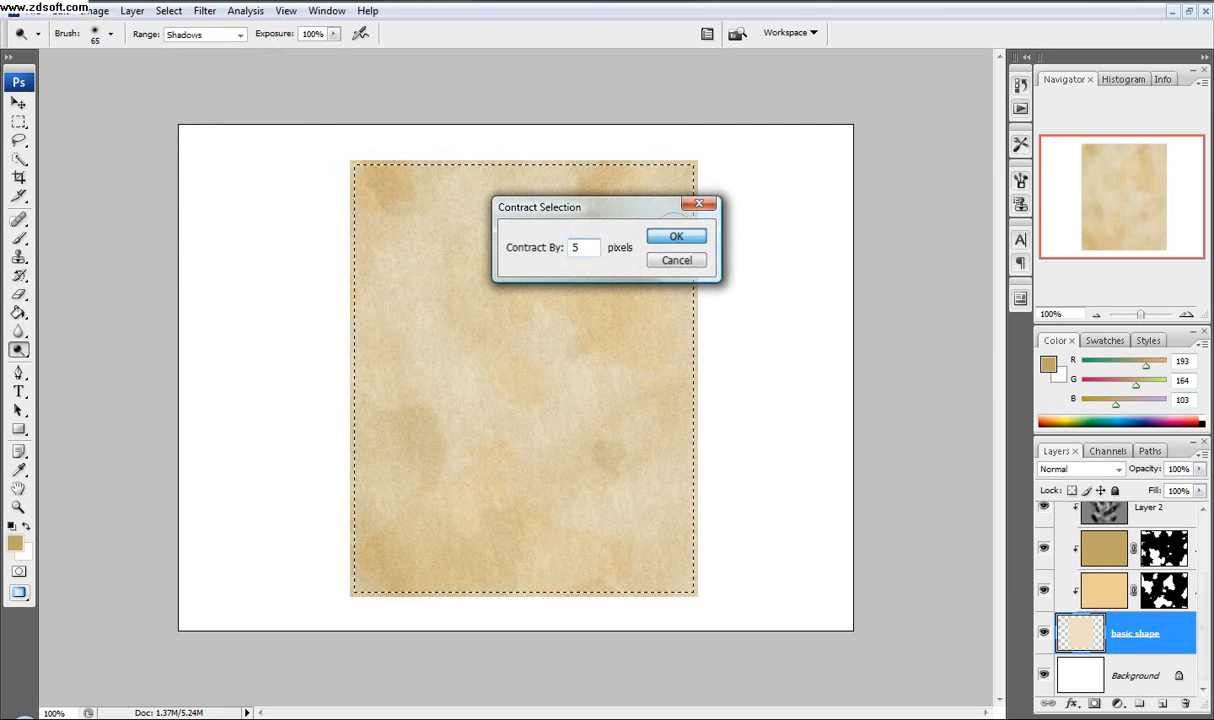
left_click(676, 237)
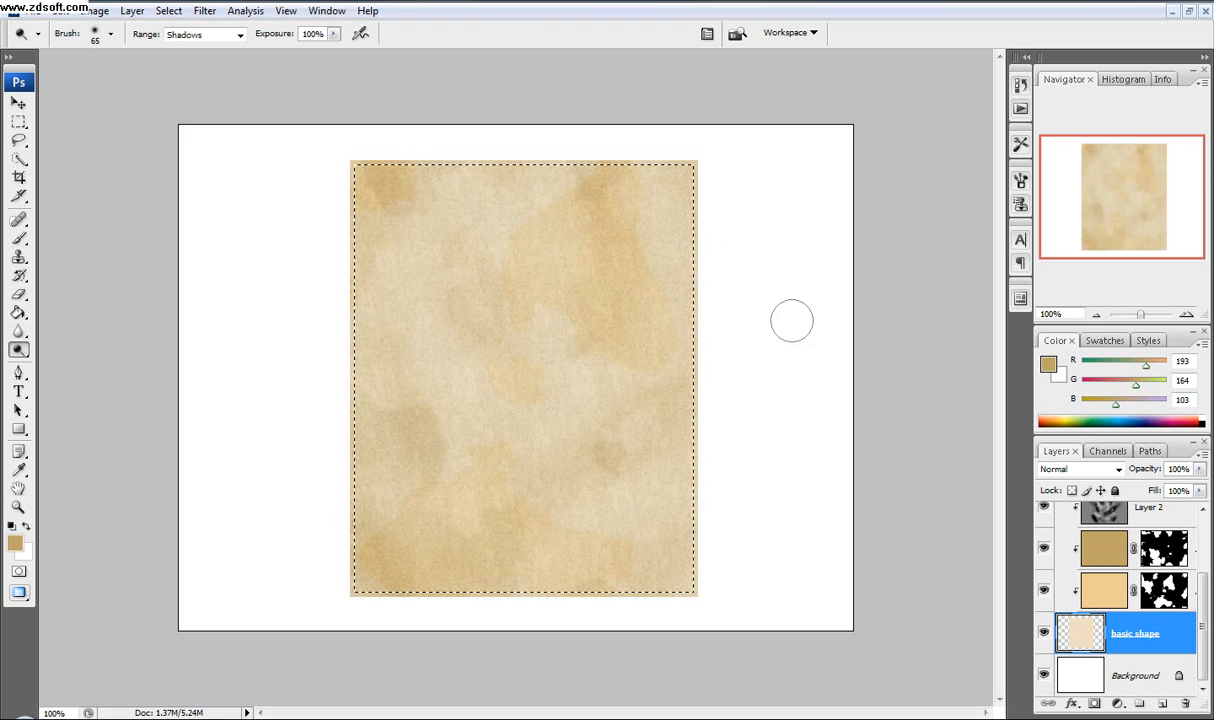
left_click(1094, 706)
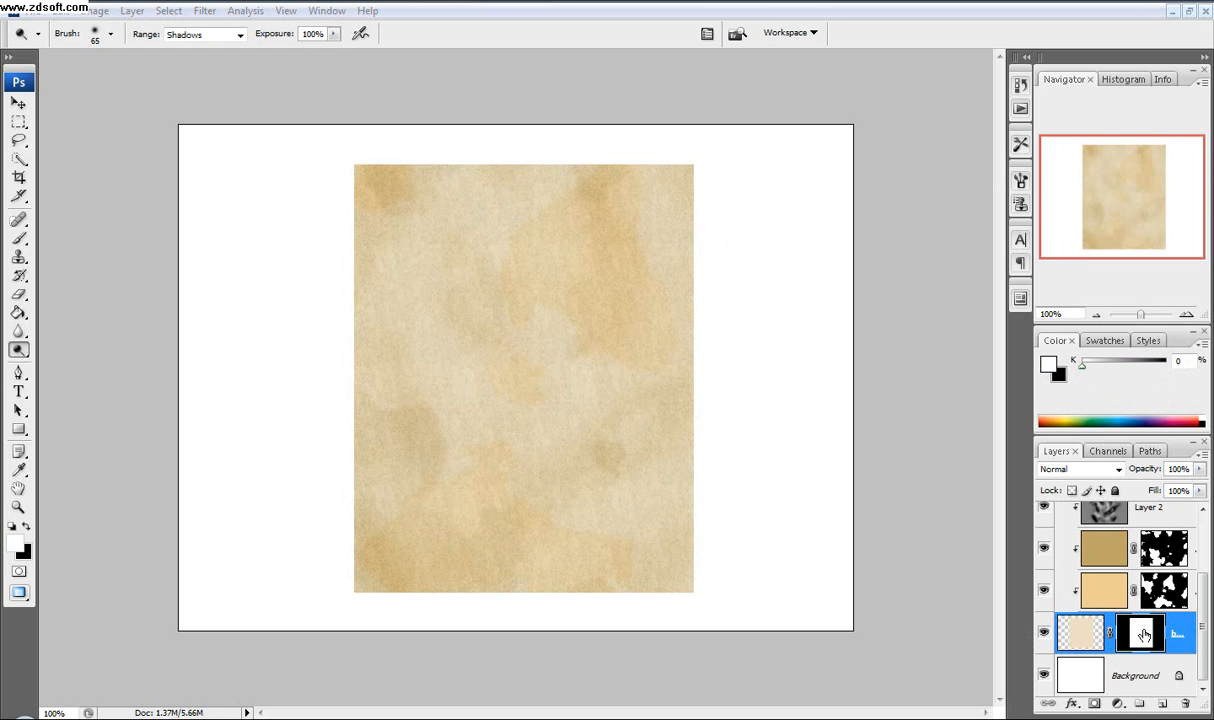
- Roughen the basic shape mask's edges with the Spatter filter, using Spray Radius 15 and maximum Smoothness
left_click(204, 11)
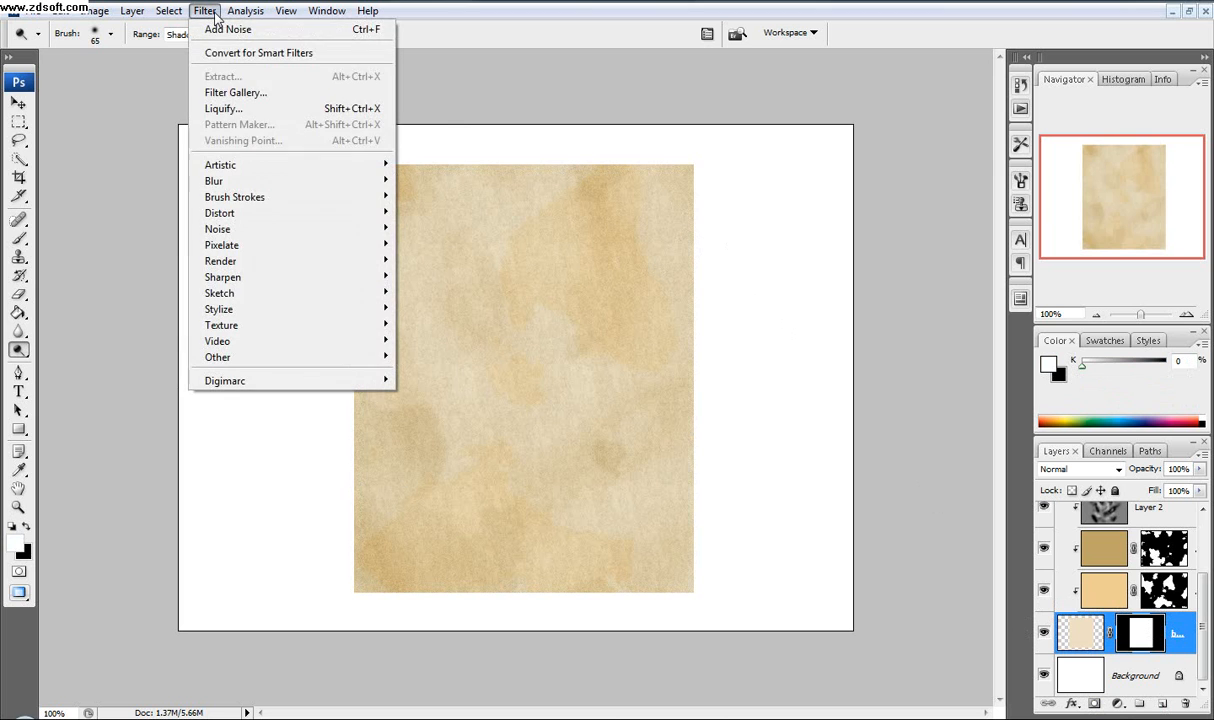
mouse_move(285, 206)
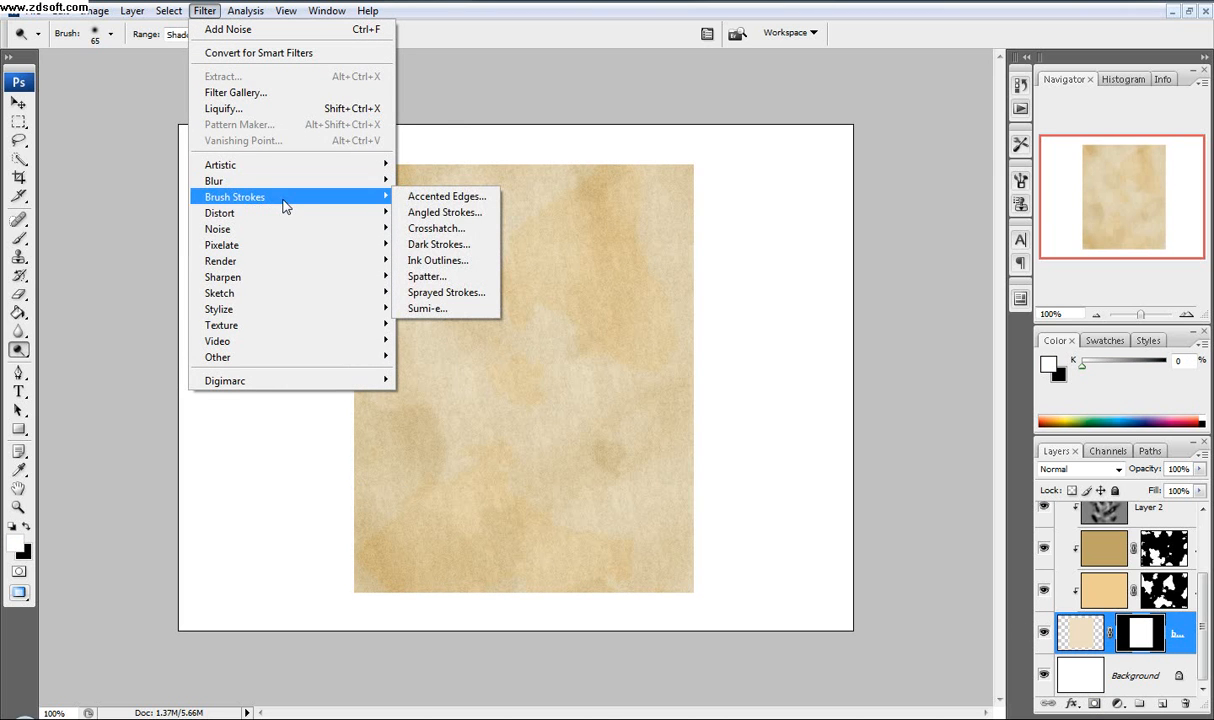
left_click(458, 276)
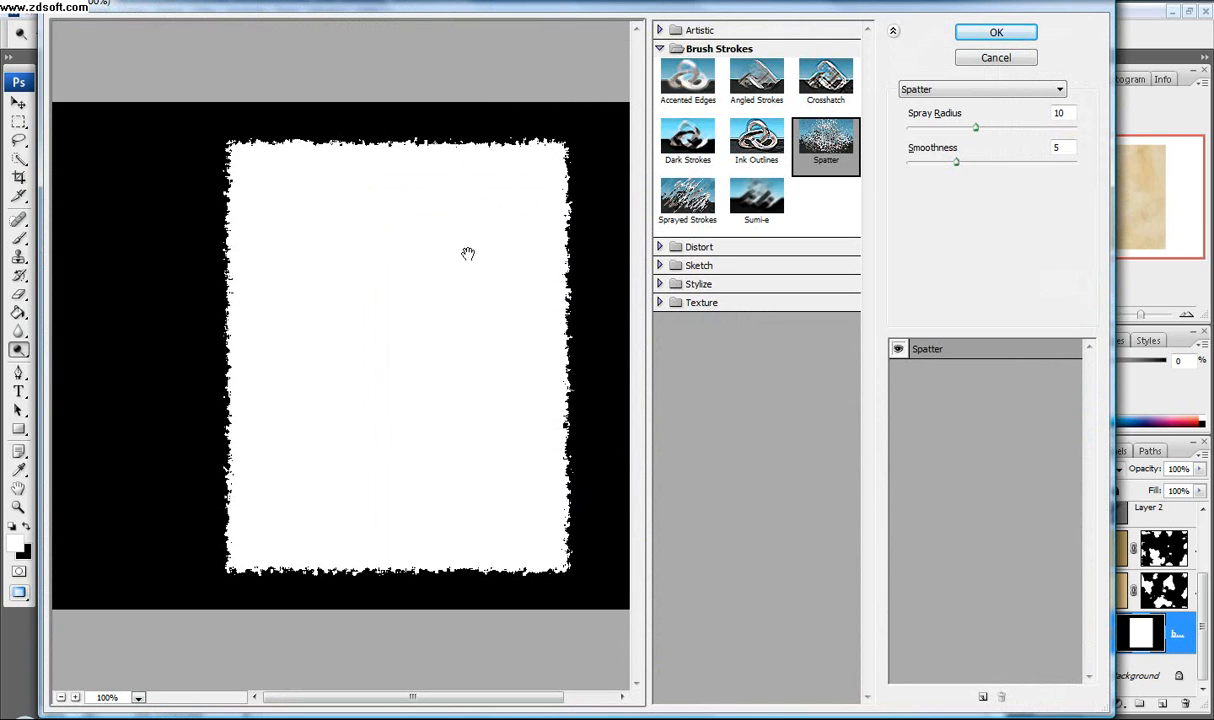
left_click_drag(977, 127, 1008, 128)
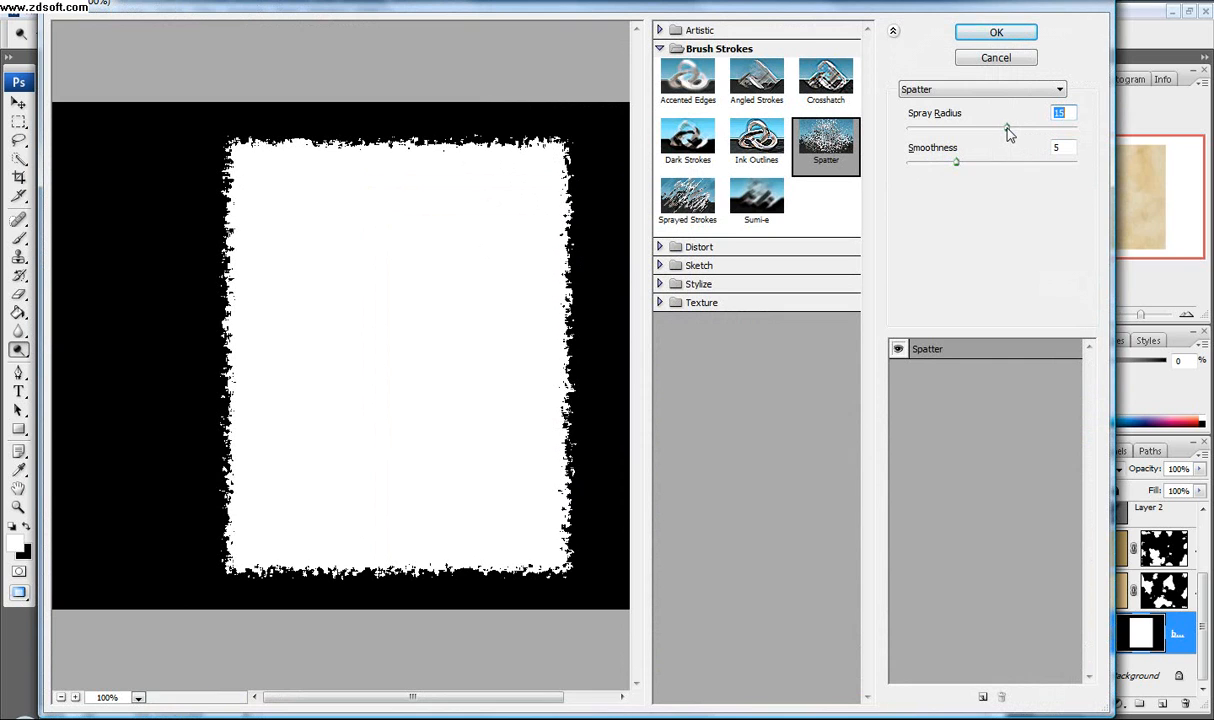
left_click_drag(956, 162, 1110, 165)
left_click(996, 33)
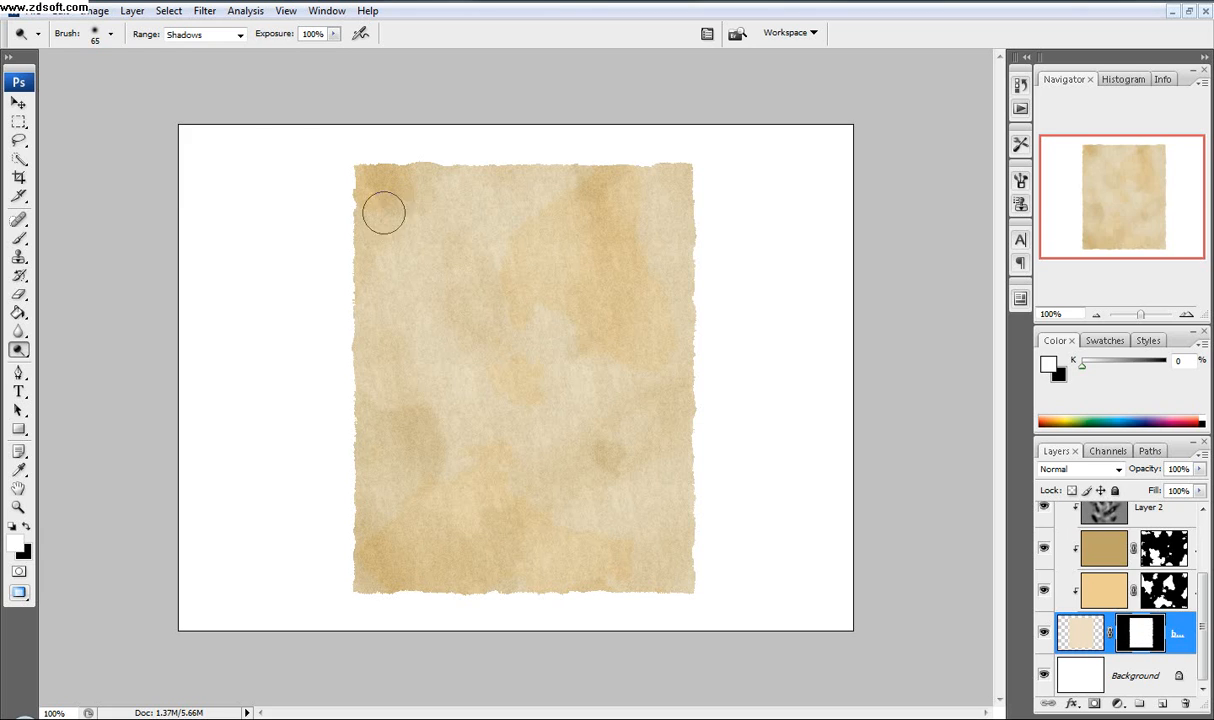
- Soften the basic shape mask's edges with a Gaussian Blur of slightly less than 2 pixels
left_click(105, 11)
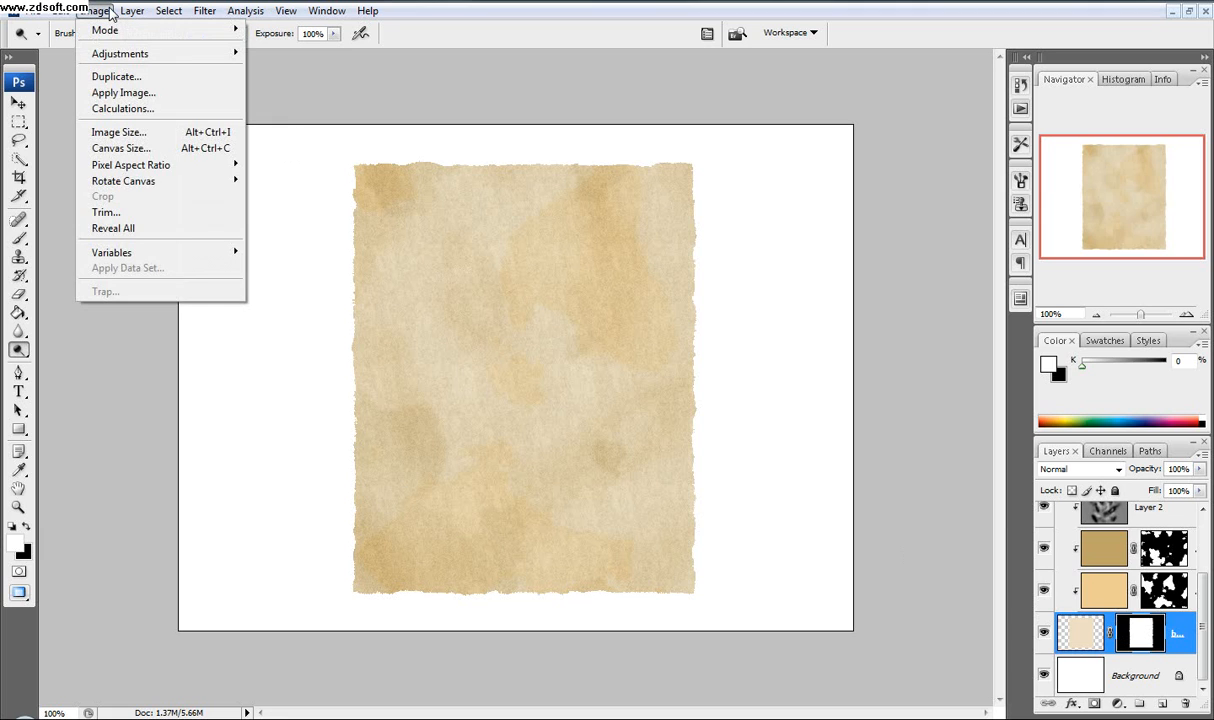
mouse_move(280, 182)
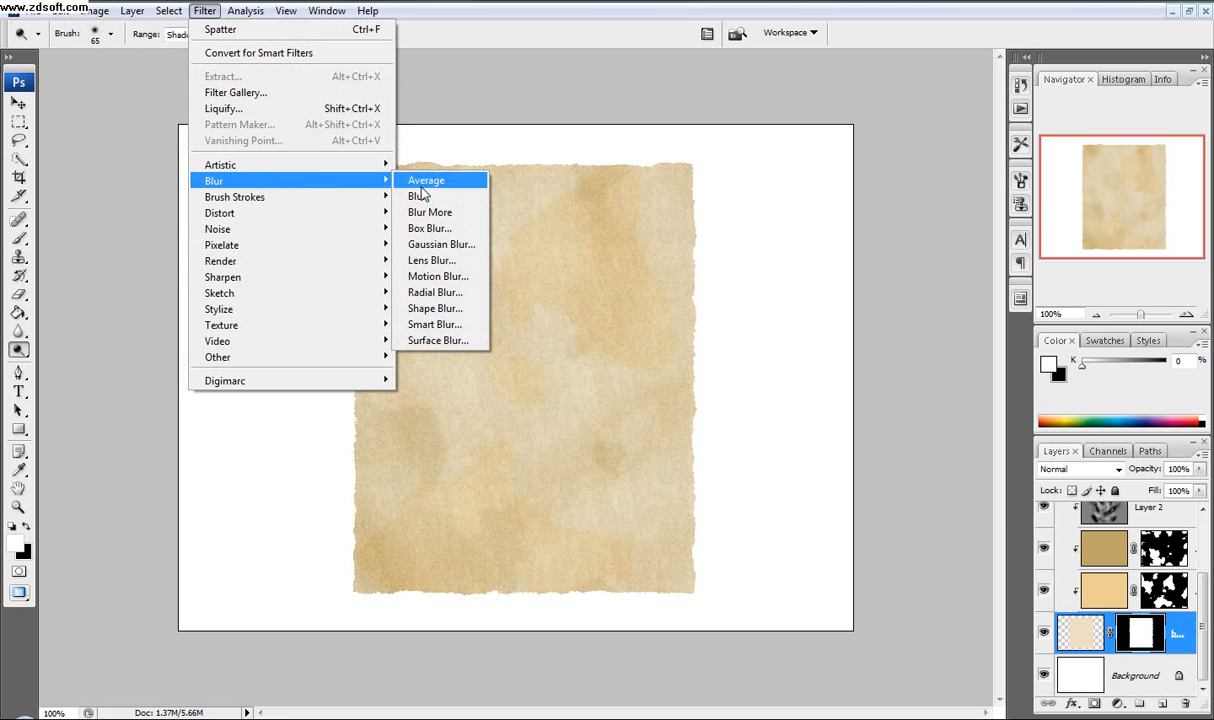
left_click(455, 244)
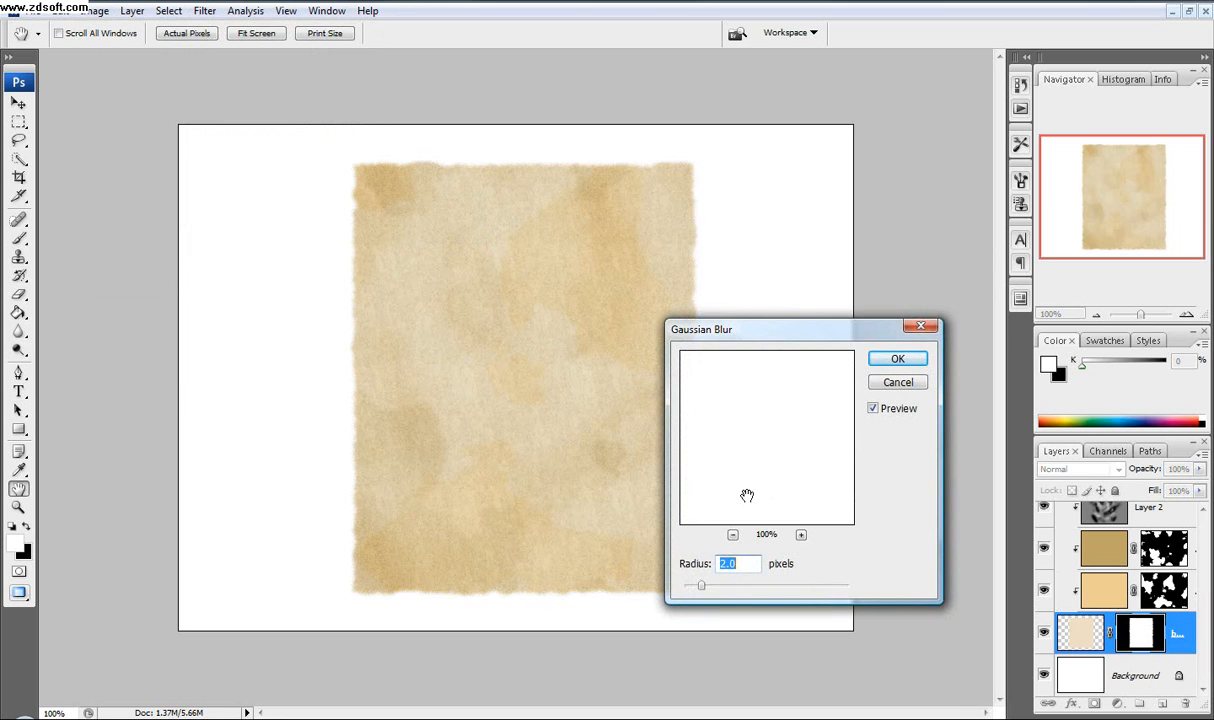
left_click_drag(701, 586, 695, 588)
left_click(896, 360)
key("o")
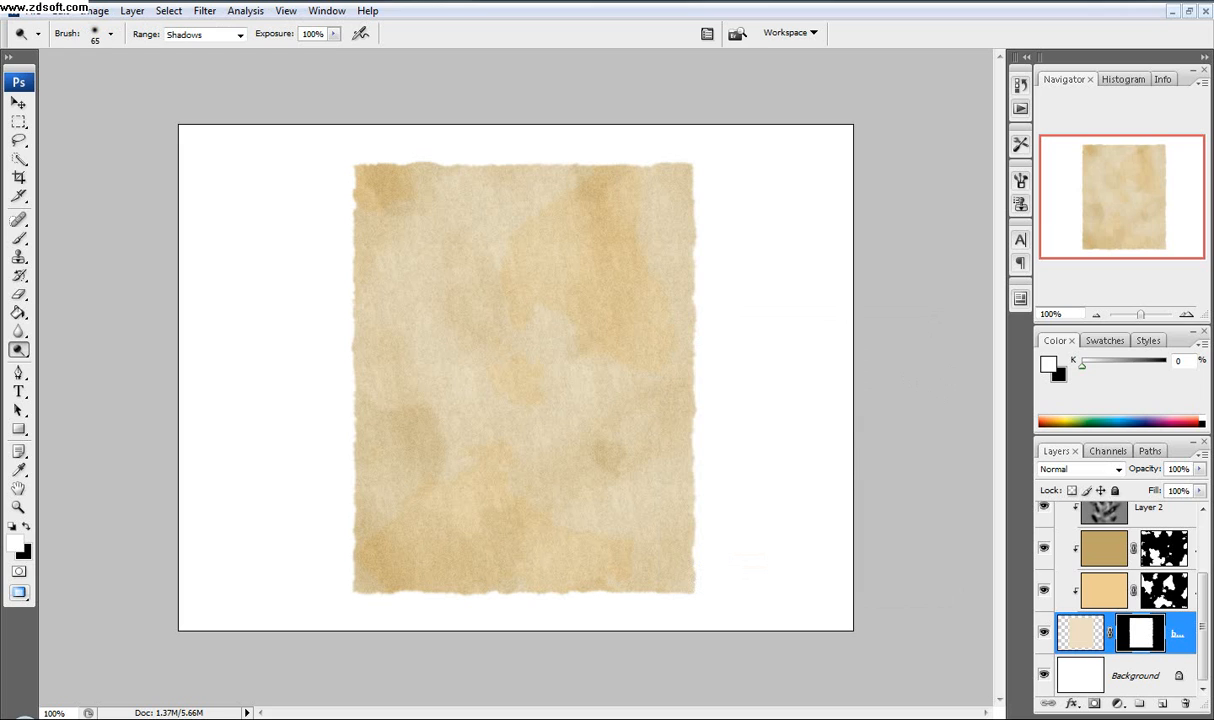
- Sharpen the basic shape mask's edges with Levels, using input levels of 160, 1.00 and 195
left_click(95, 12)
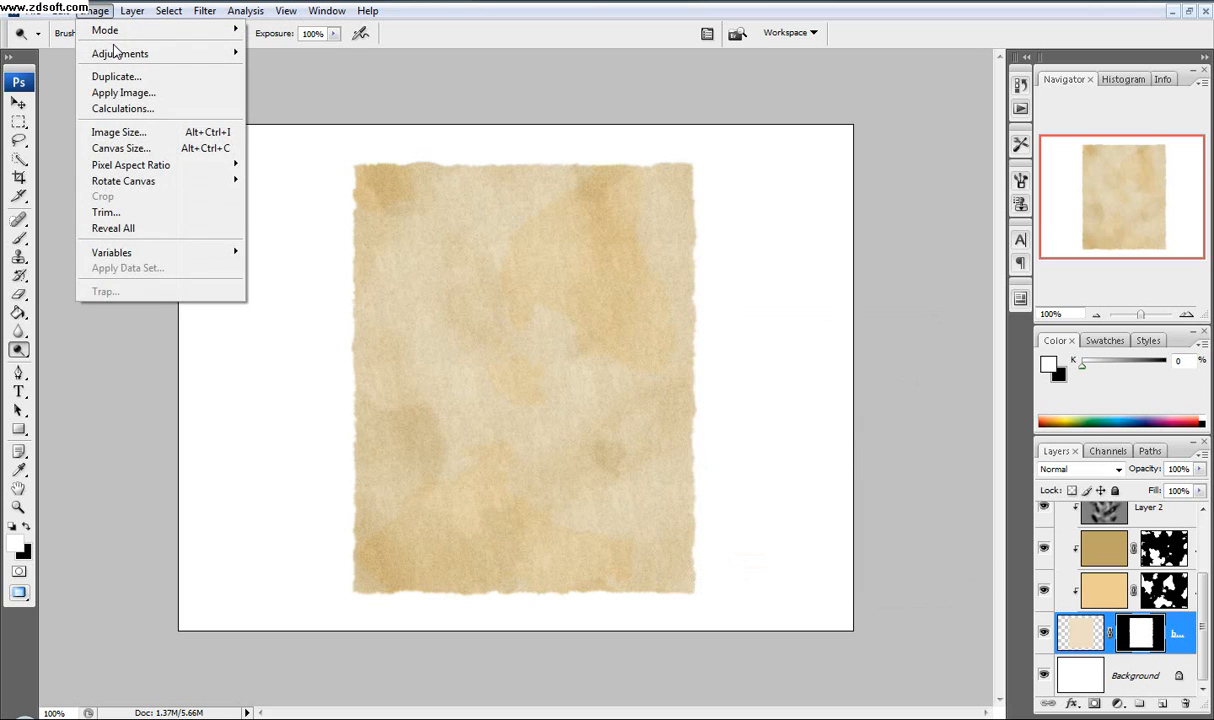
mouse_move(120, 53)
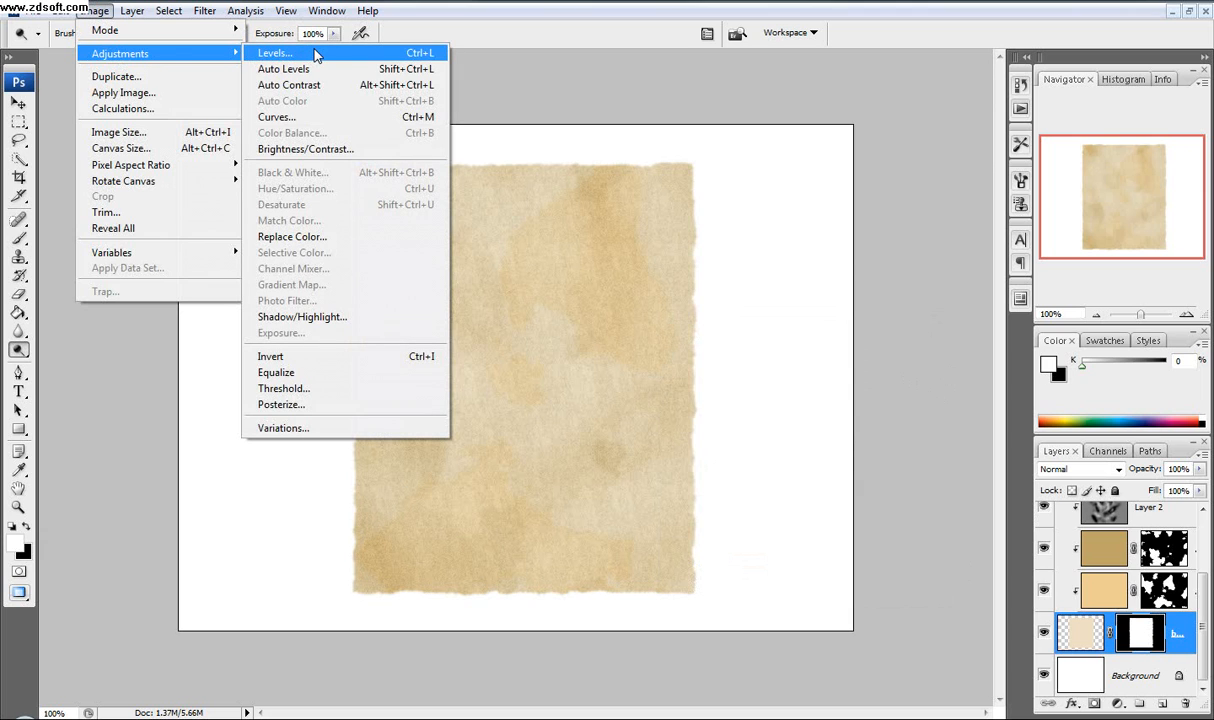
left_click(315, 55)
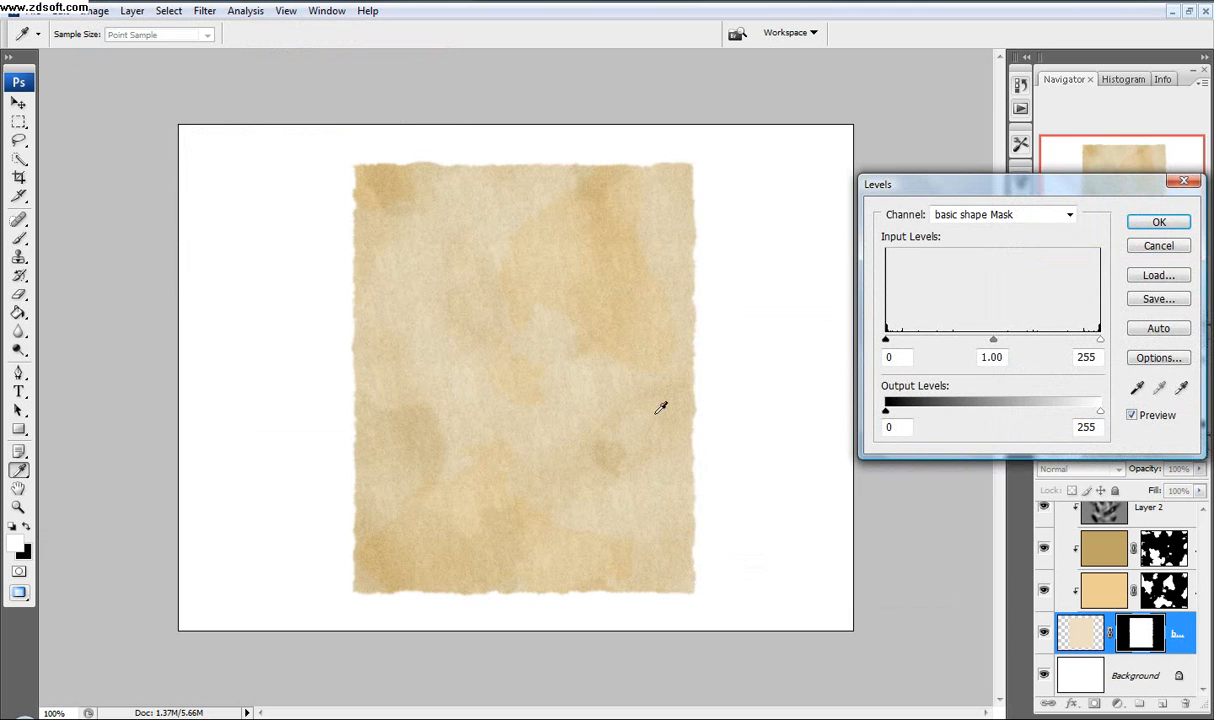
left_click_drag(1101, 345, 1050, 344)
left_click_drag(885, 342, 1022, 346)
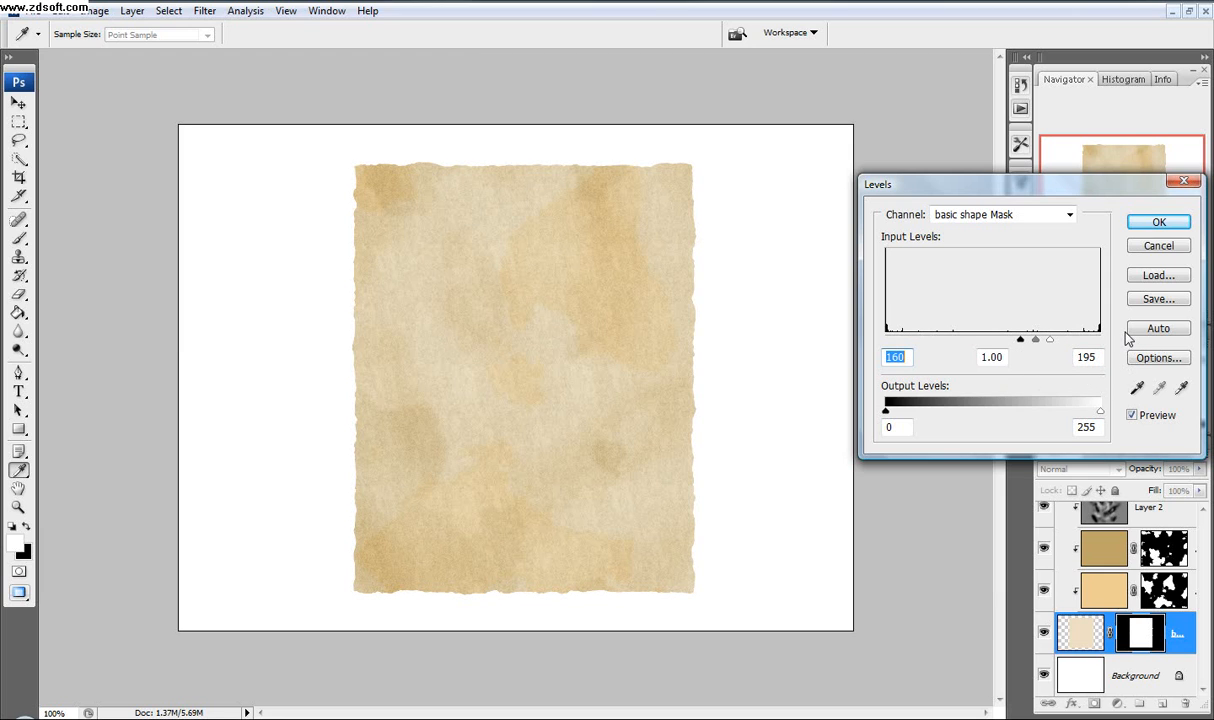
left_click(1158, 223)
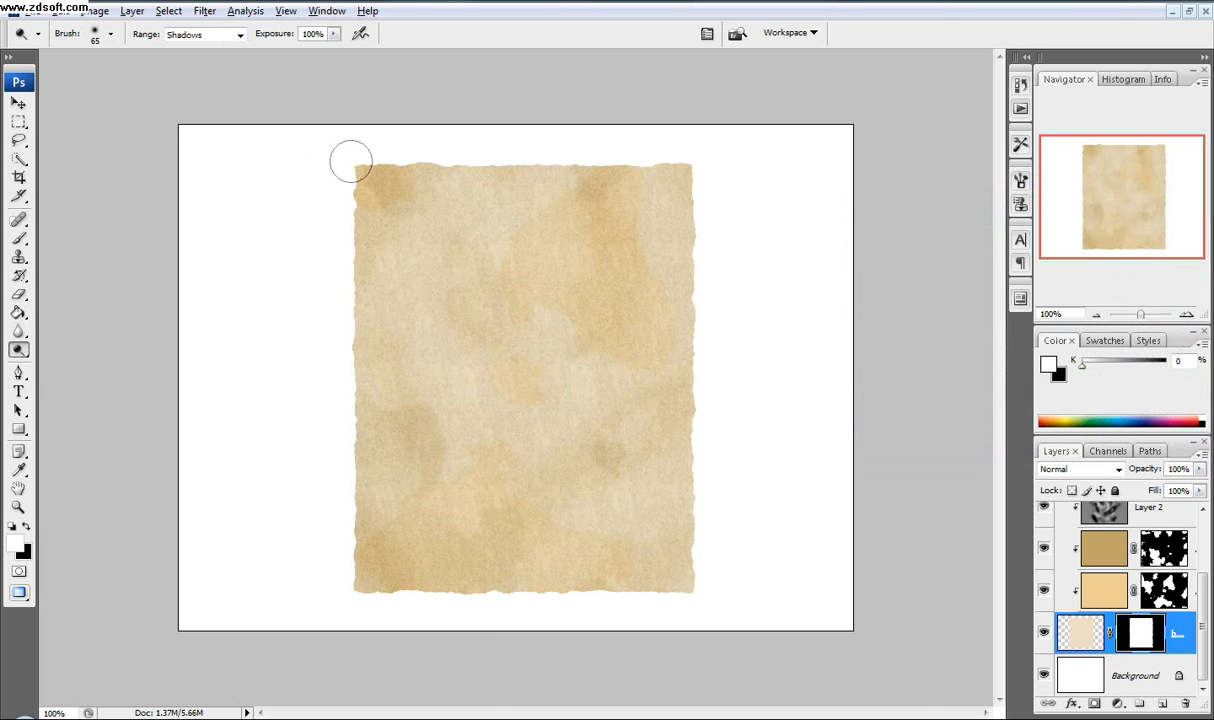
scroll(350, 161, "up", 10)
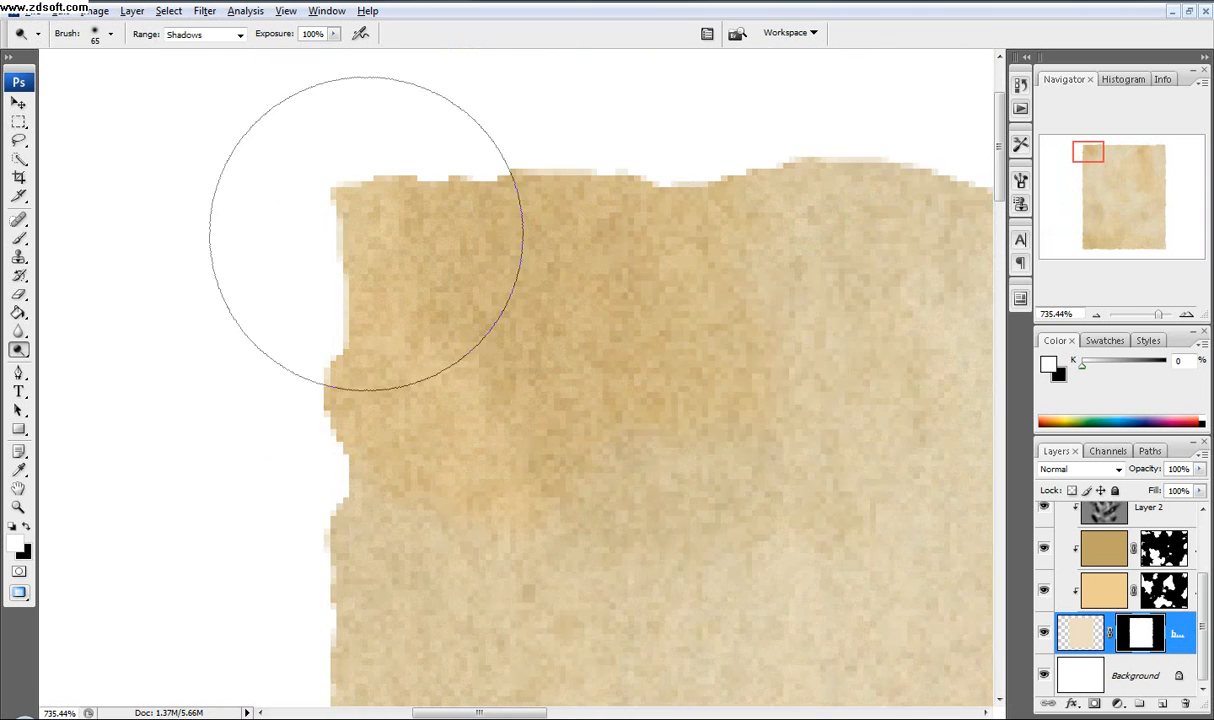
scroll(366, 233, "down", 10)
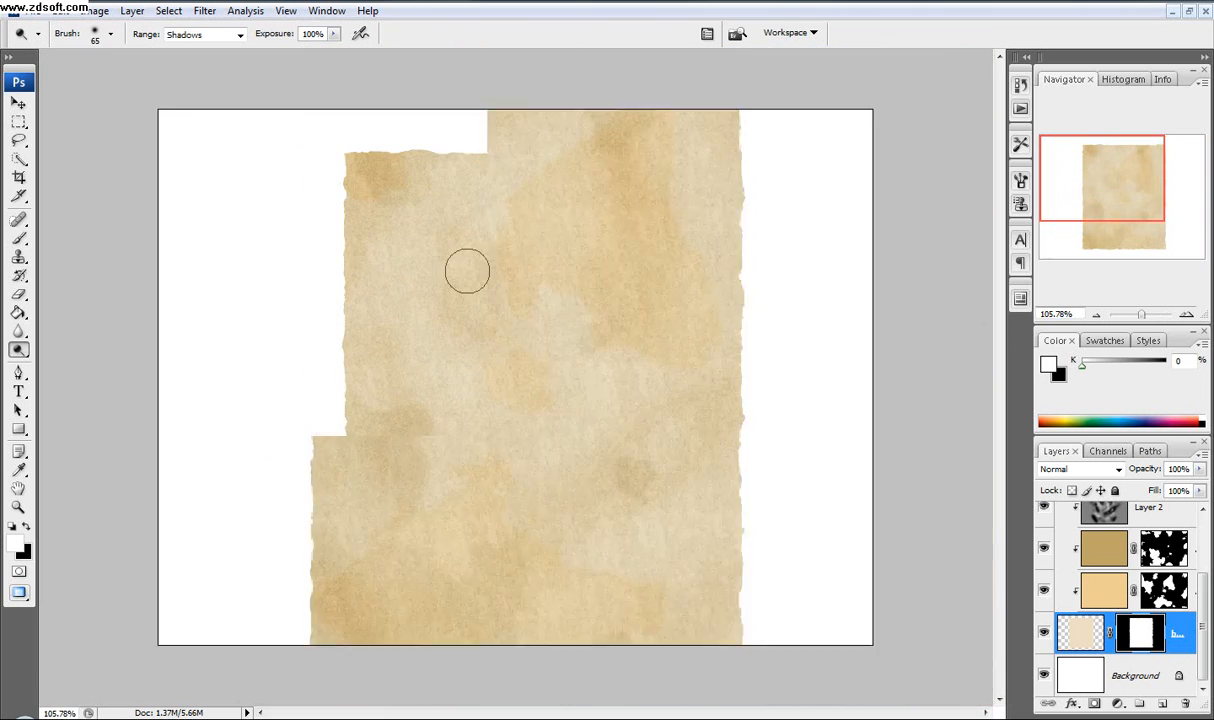
scroll(467, 271, "up", 3)
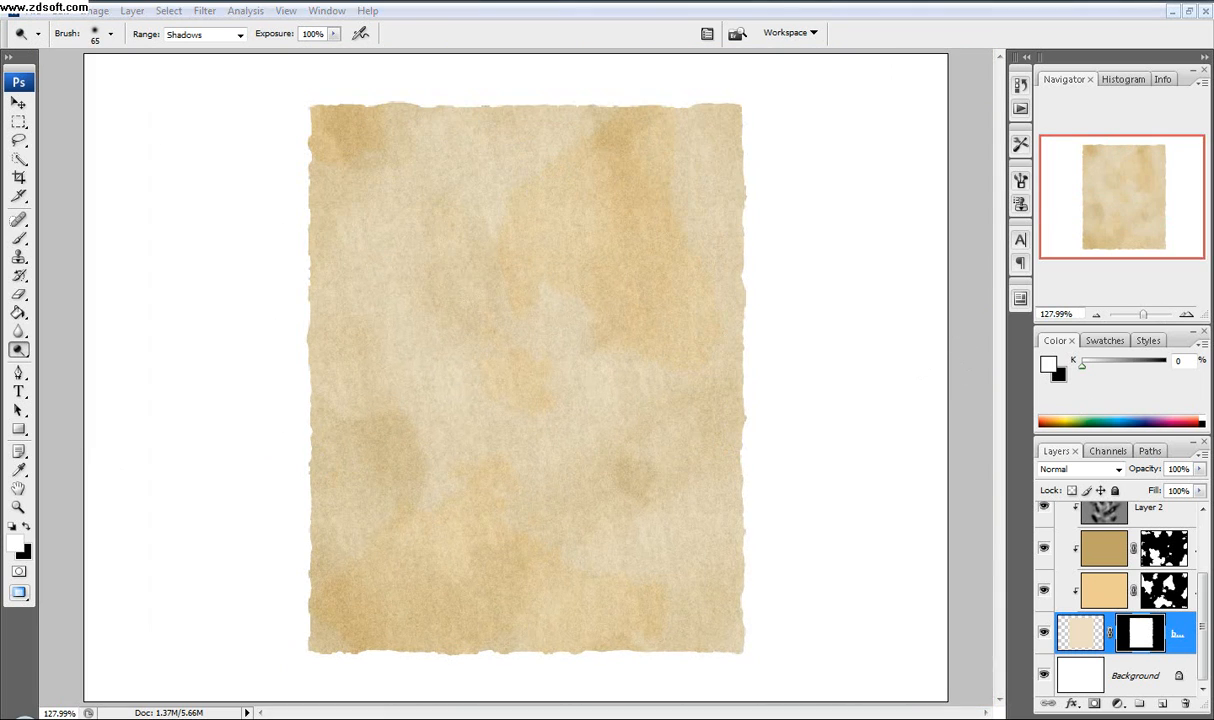